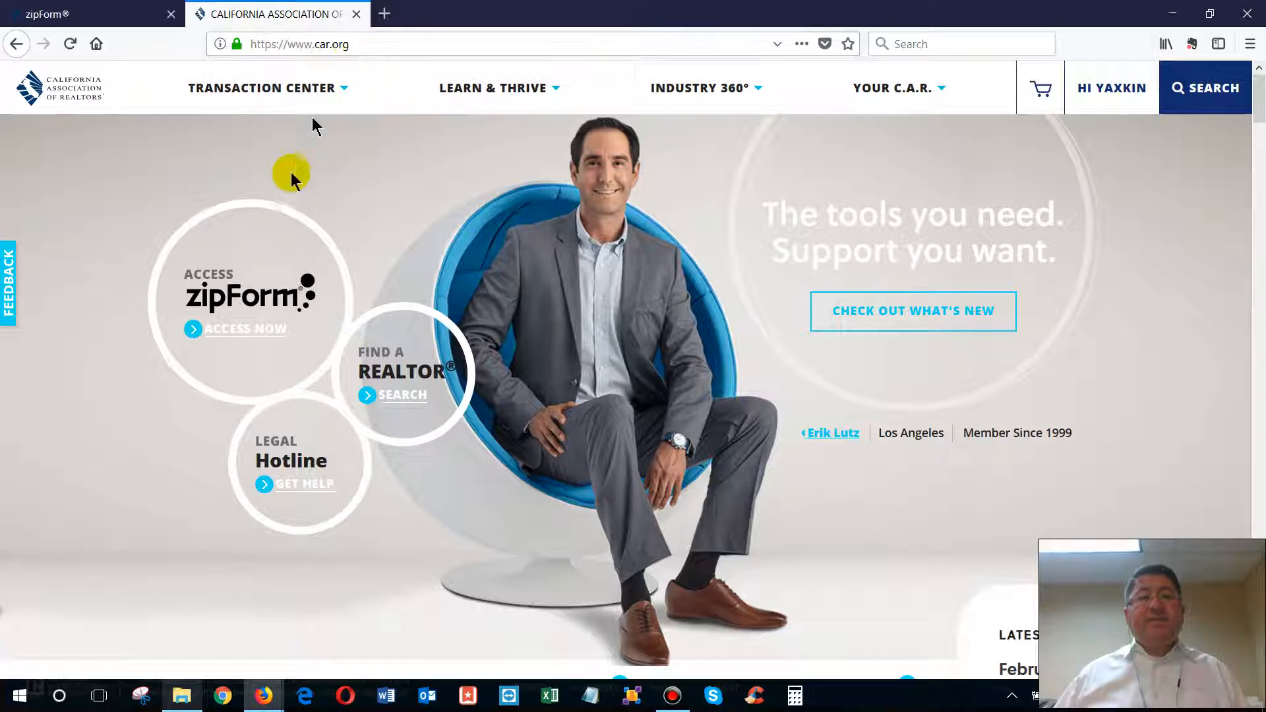
- Access zipForm from the California Association of Realtors home page and switch to the zipForm Plus window
left_click(230, 333)
left_click(92, 14)
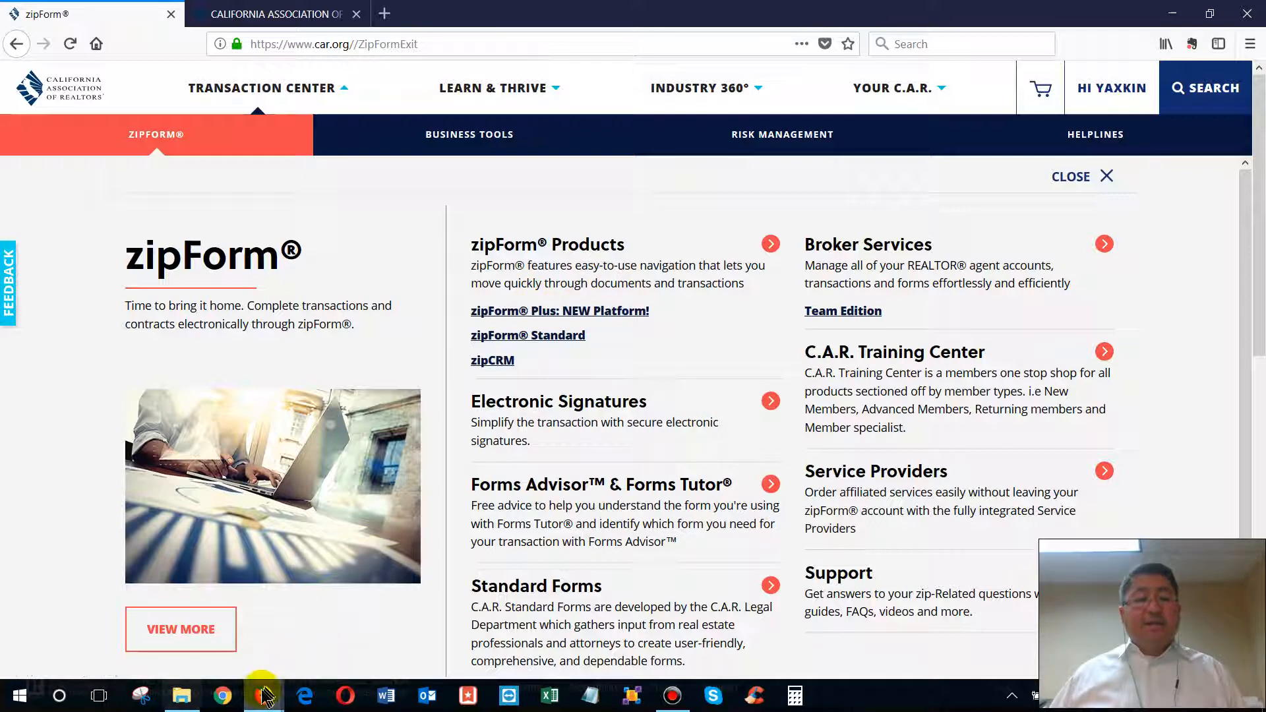
mouse_move(263, 693)
left_click(343, 634)
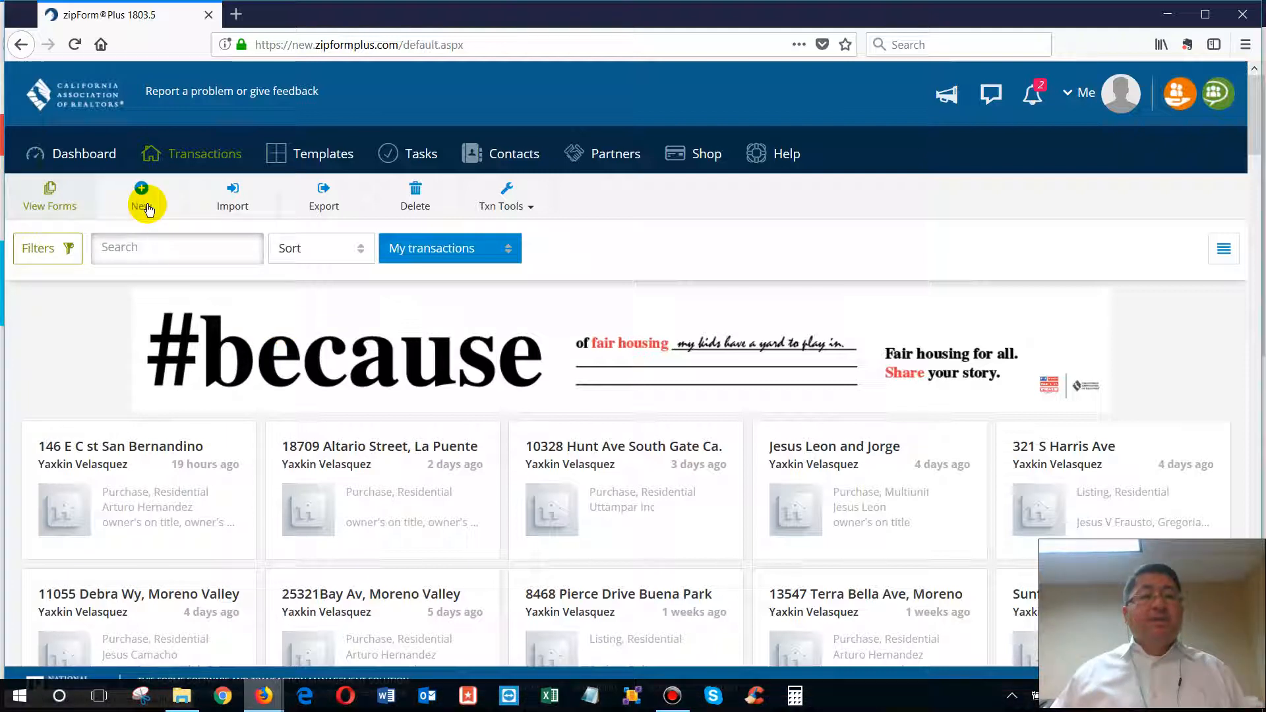
- Look over the account dashboard and return to the transactions list
left_click(77, 158)
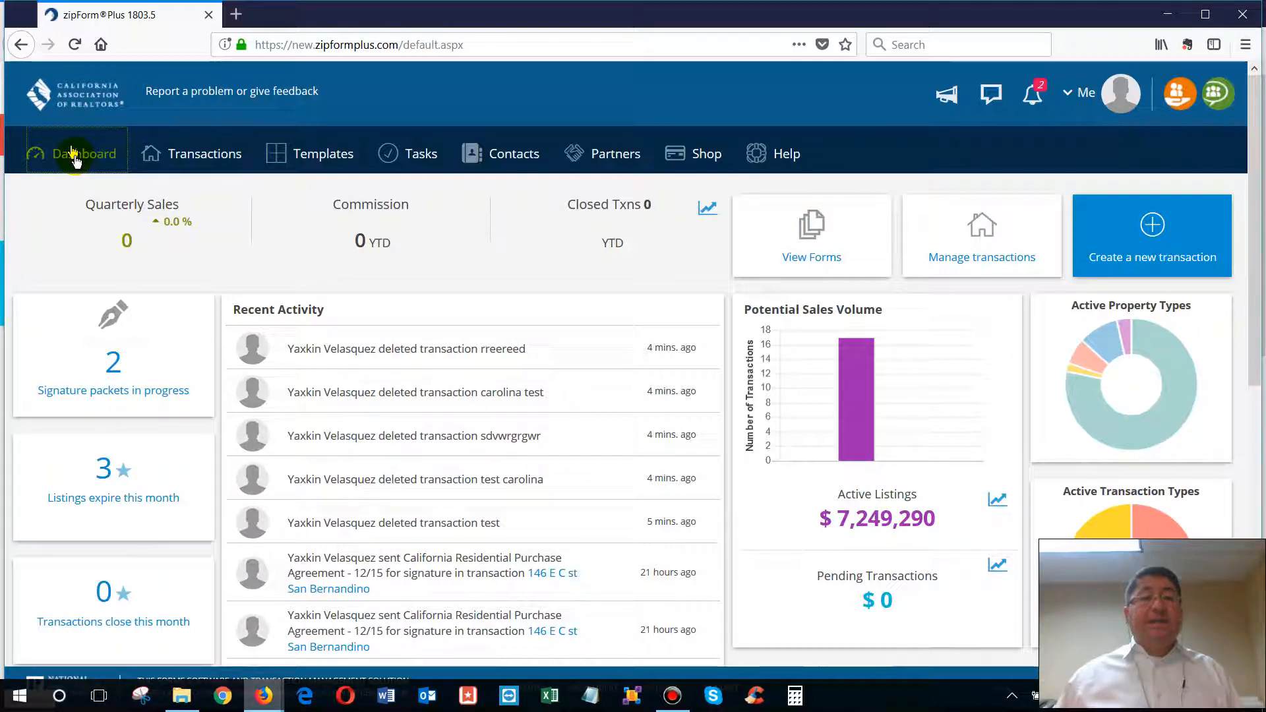
left_click(220, 152)
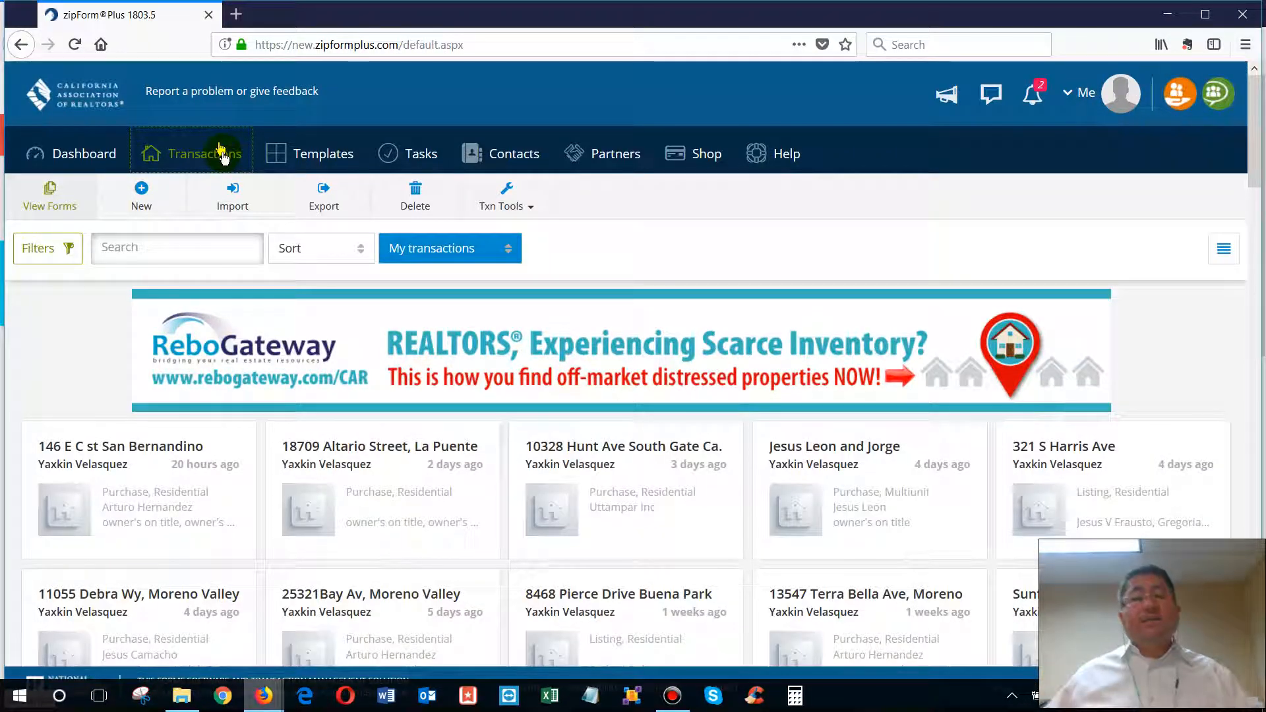
- Open the cover sheet form of the Buyer Package template
left_click(327, 165)
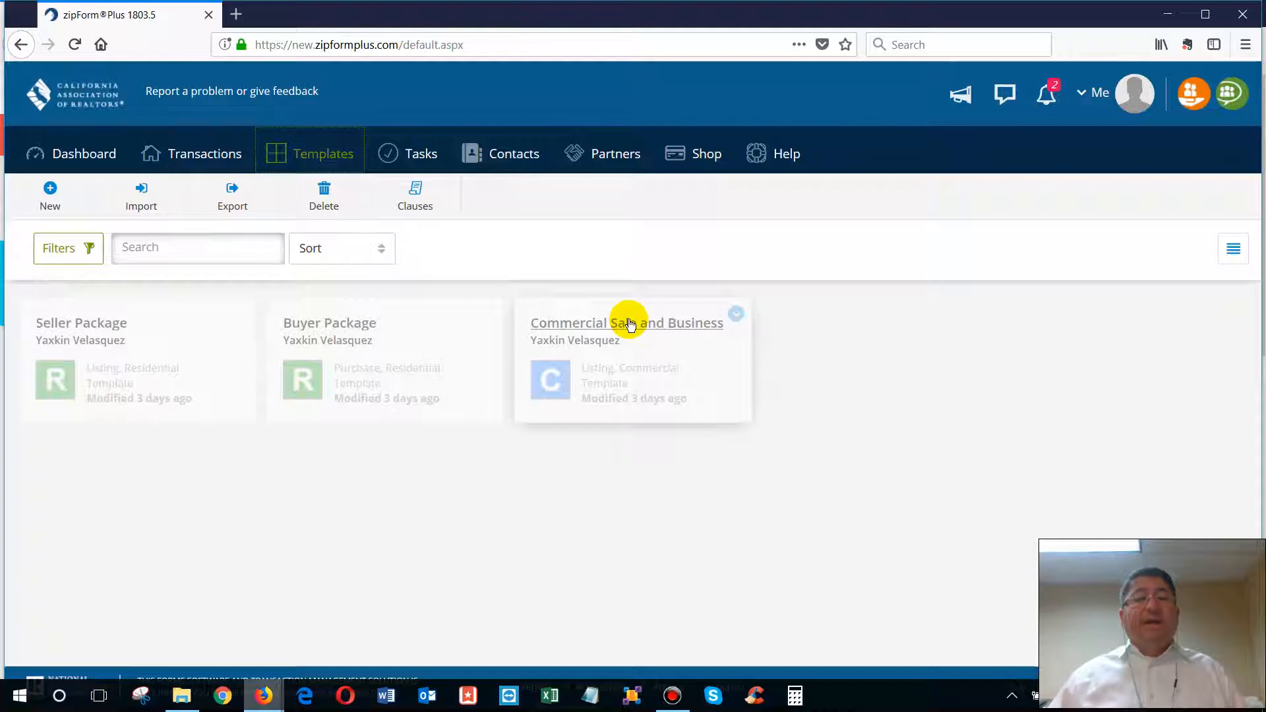
left_click(330, 324)
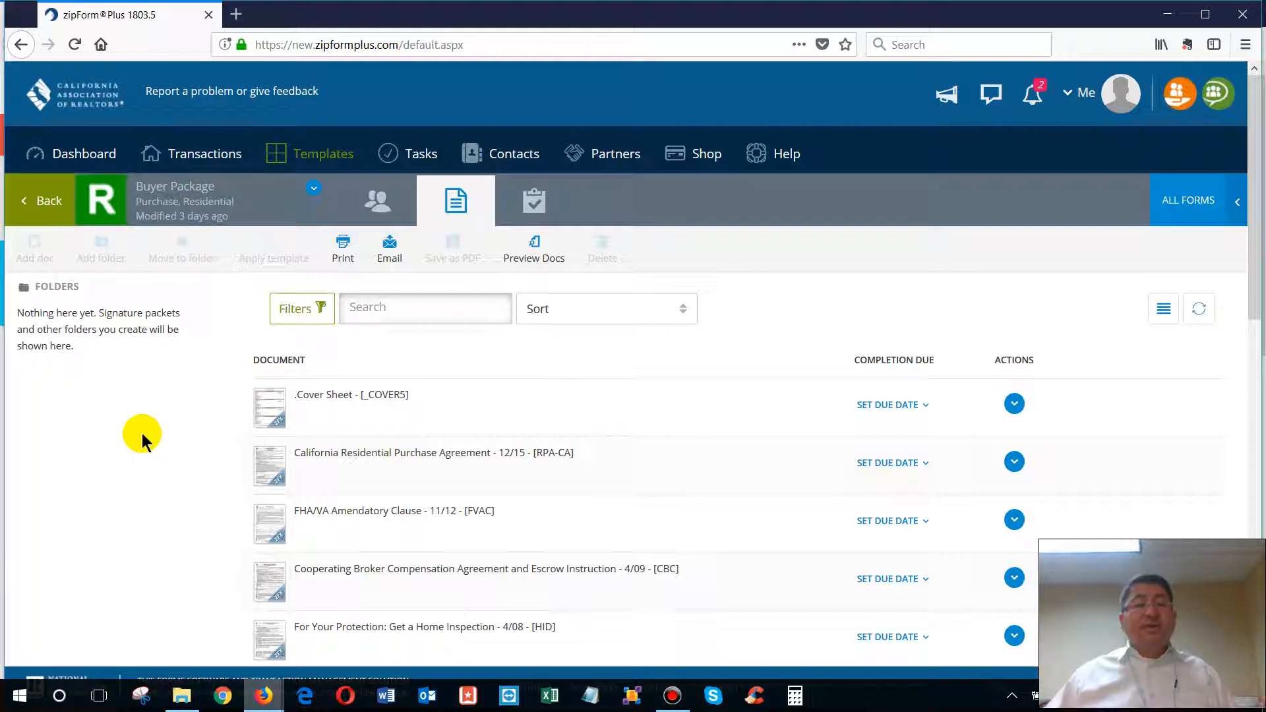
left_click(346, 395)
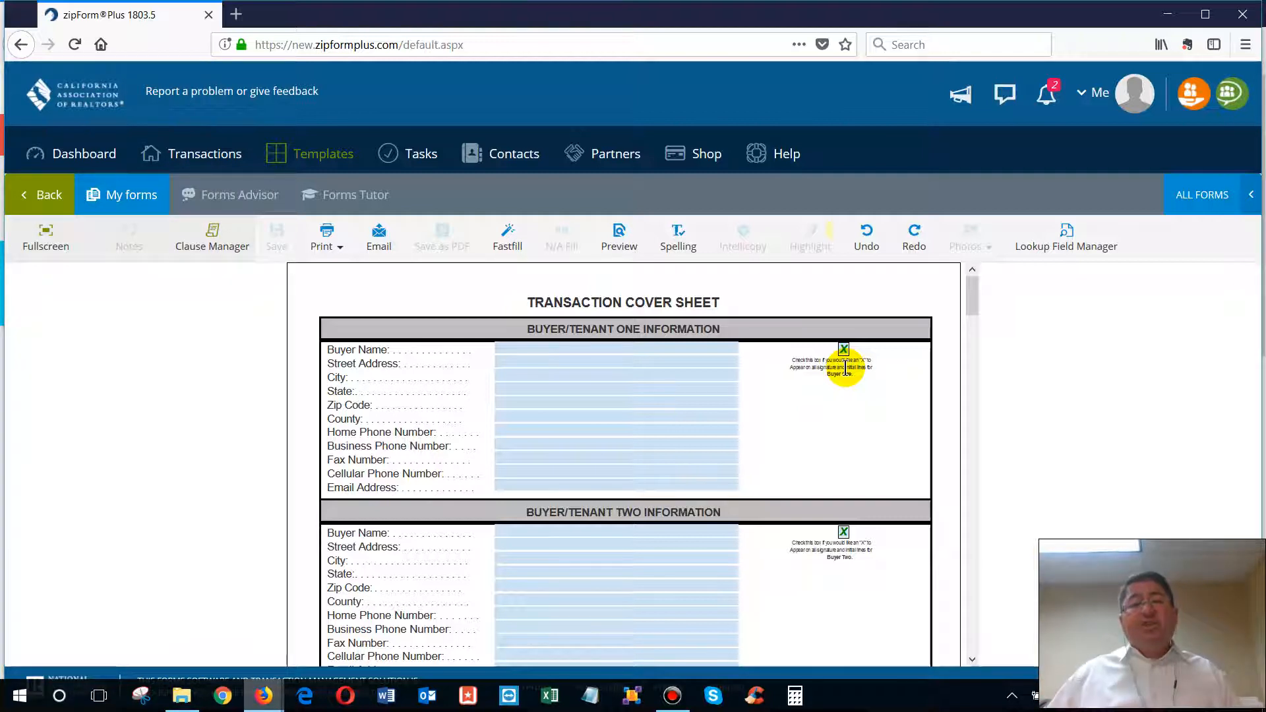
- Examine the cover sheet's buyer, seller and property information, including the signature checkboxes, state and legal description fields
left_click(539, 488)
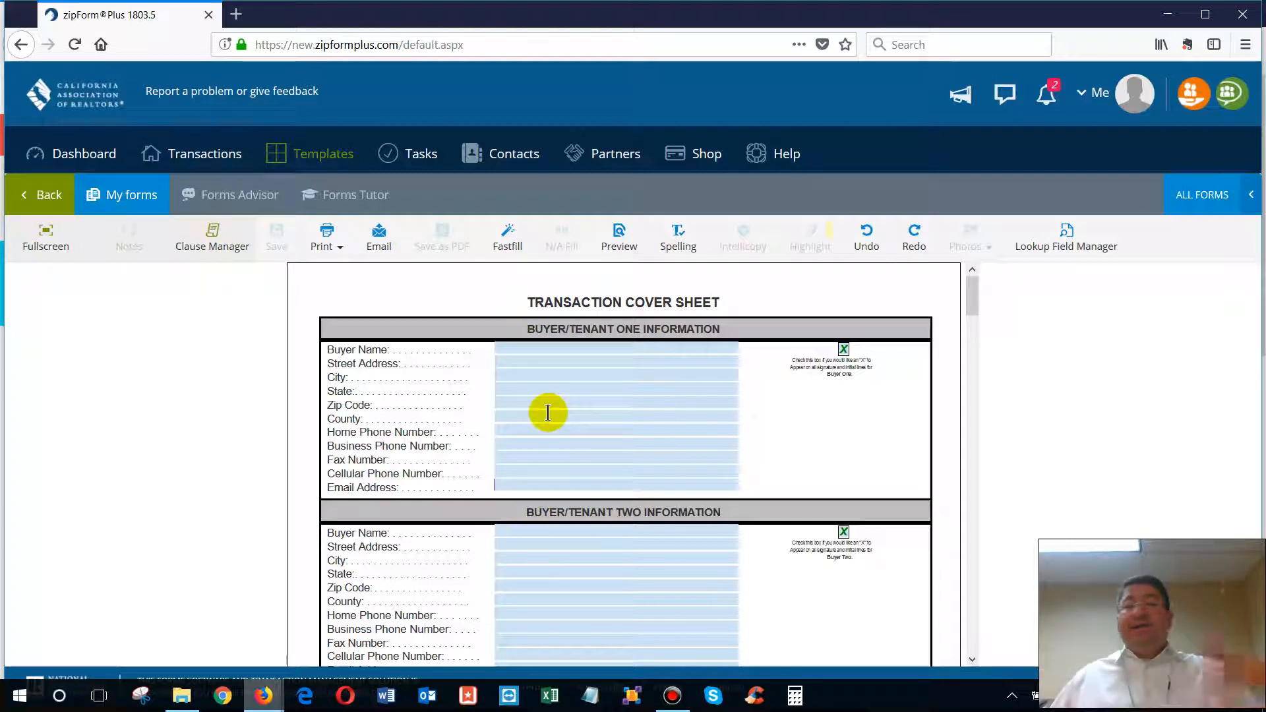
left_click(545, 350)
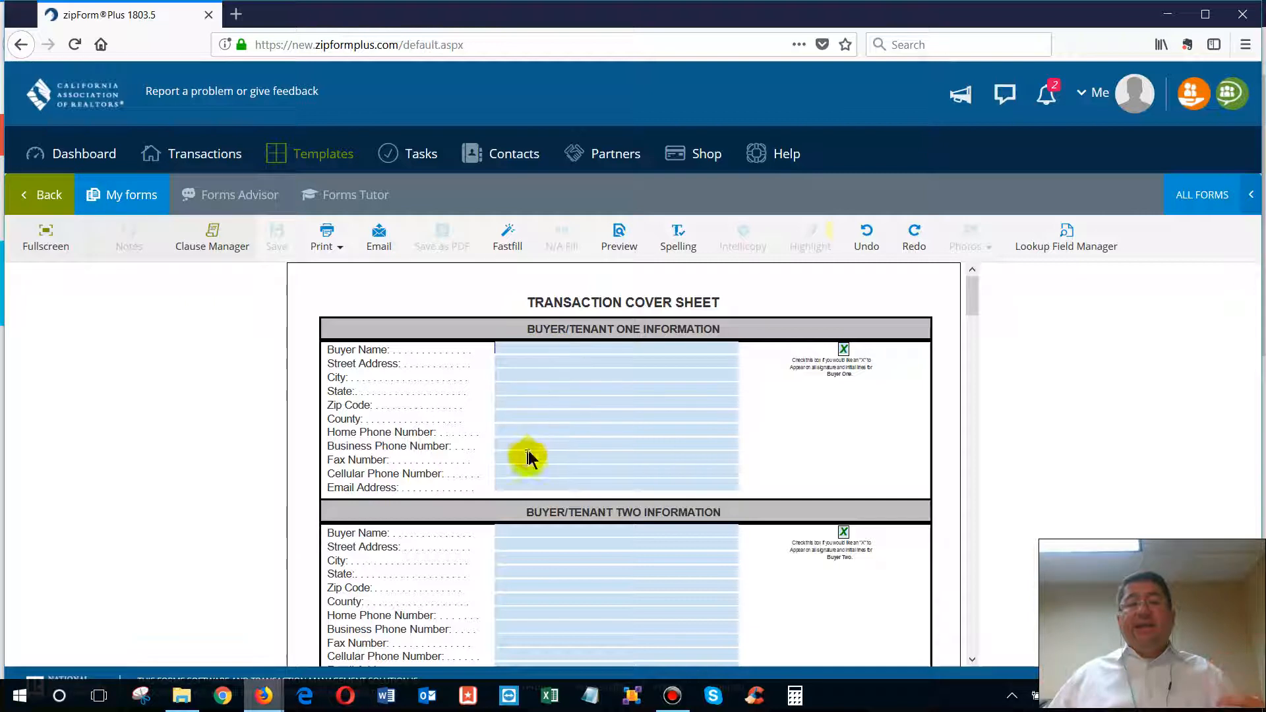
left_click(520, 484)
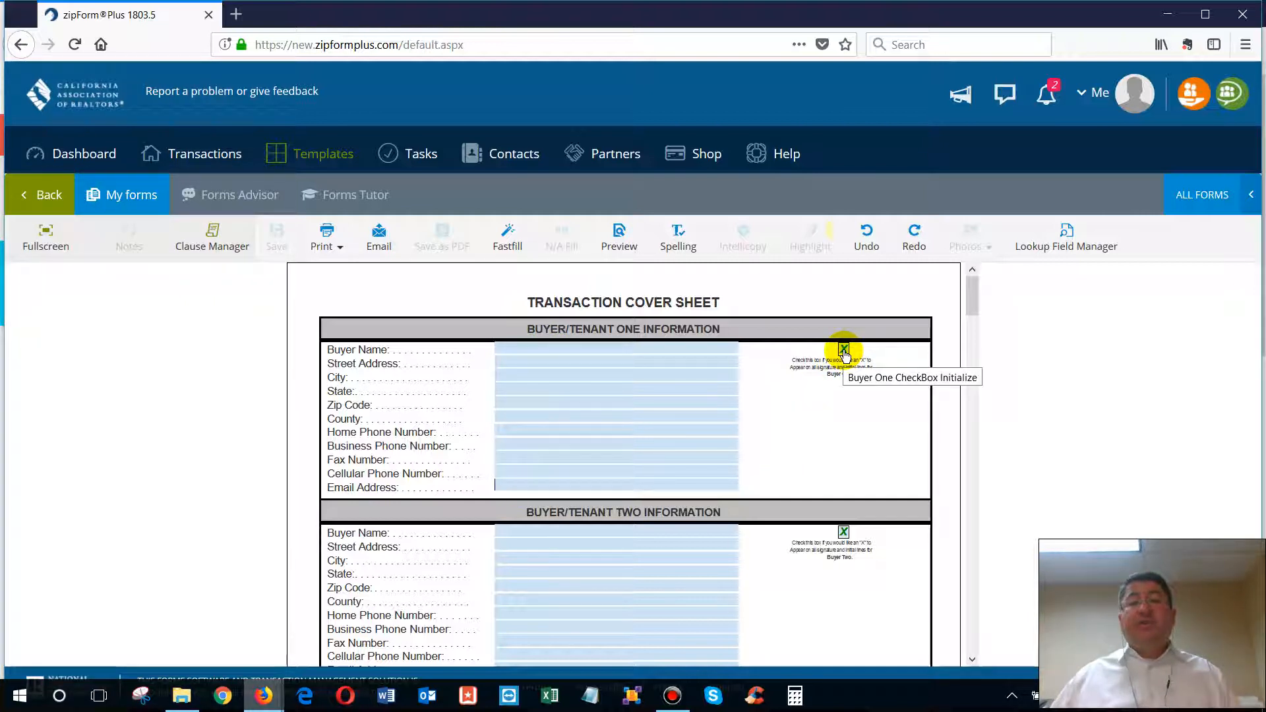
scroll(772, 418, "down", 3)
scroll(758, 420, "down", 4)
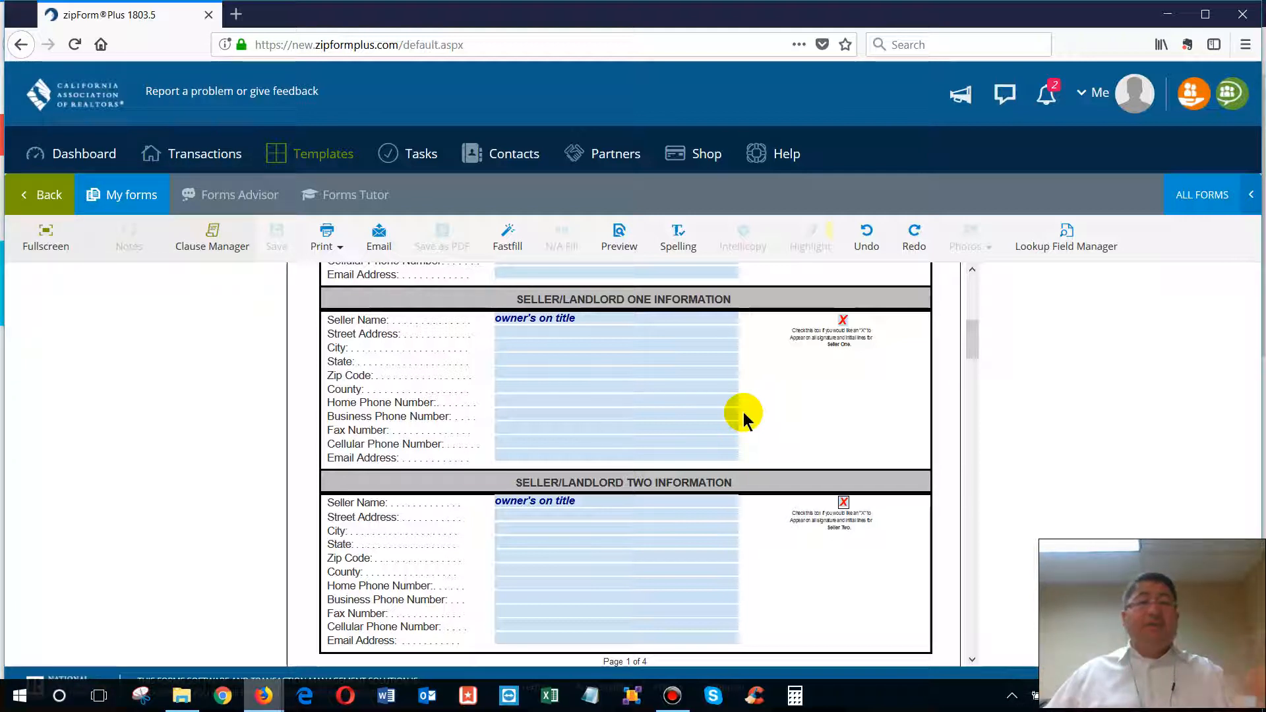
scroll(743, 418, "down", 5)
scroll(744, 418, "down", 10)
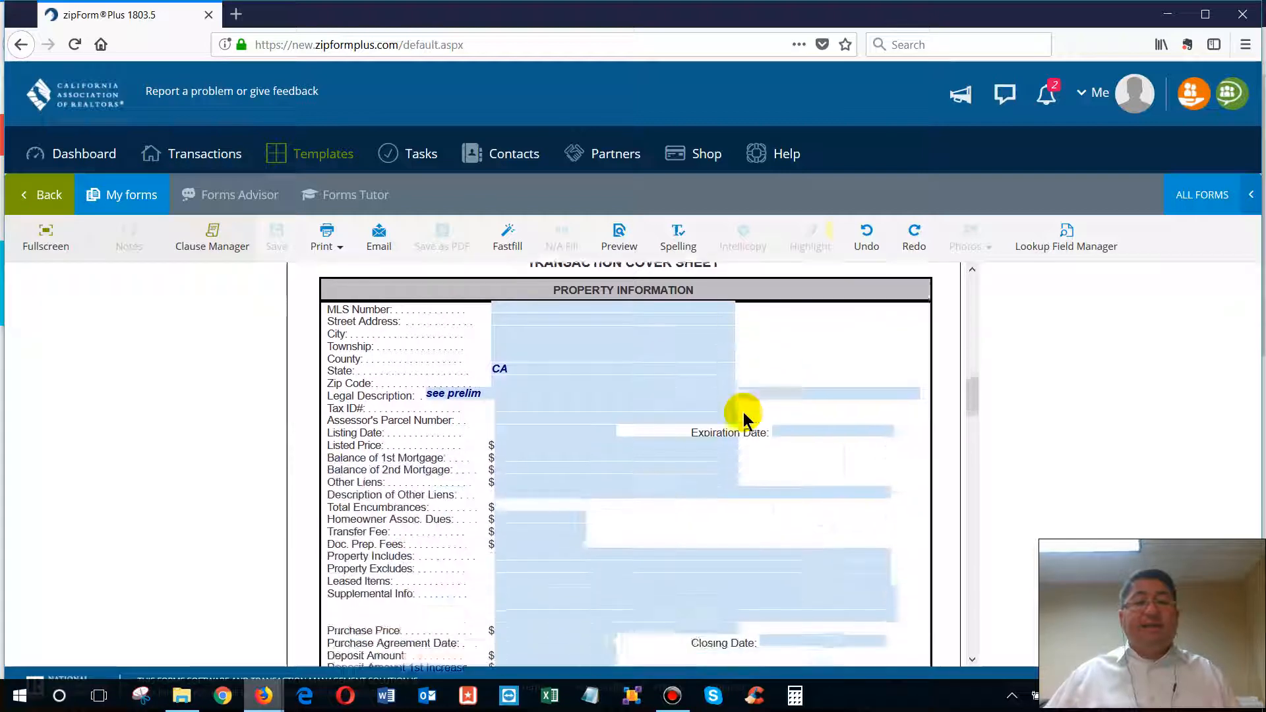
scroll(539, 442, "up", 3)
left_click(509, 390)
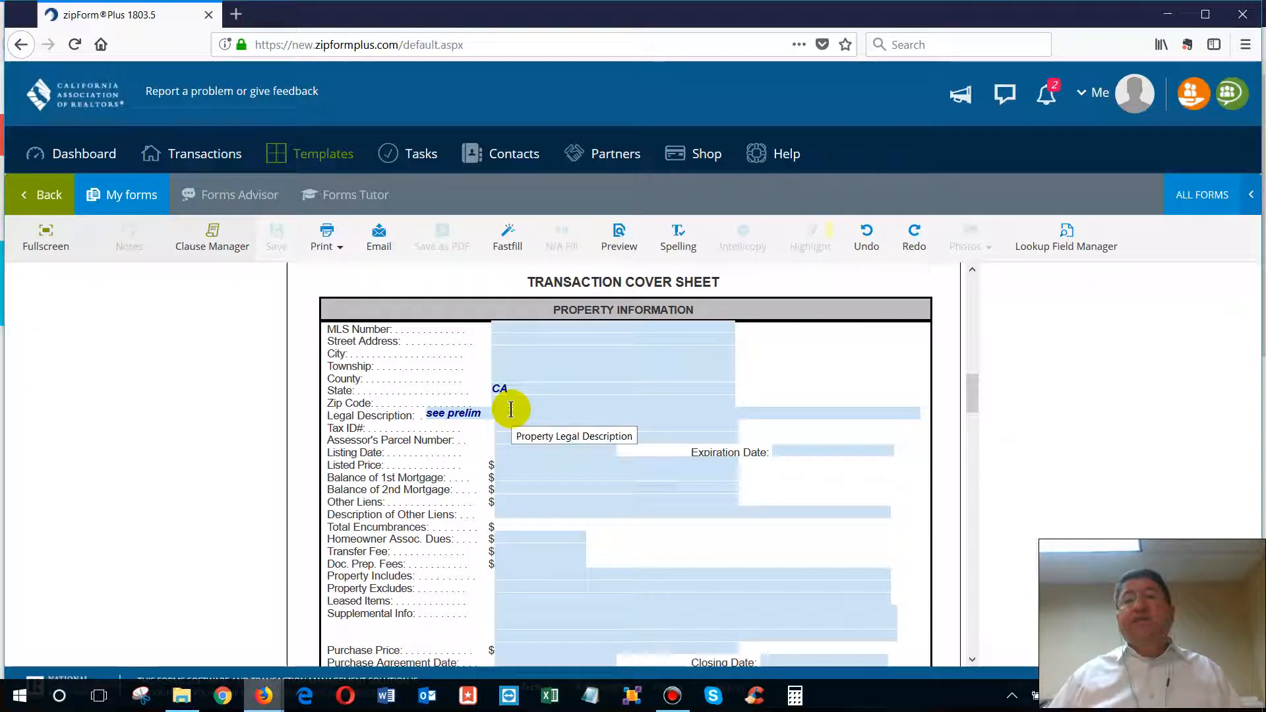
- Review the cover sheet's property type, escrow, broker, lender, appraisal and title sections, and return to its beginning
scroll(815, 455, "down", 5)
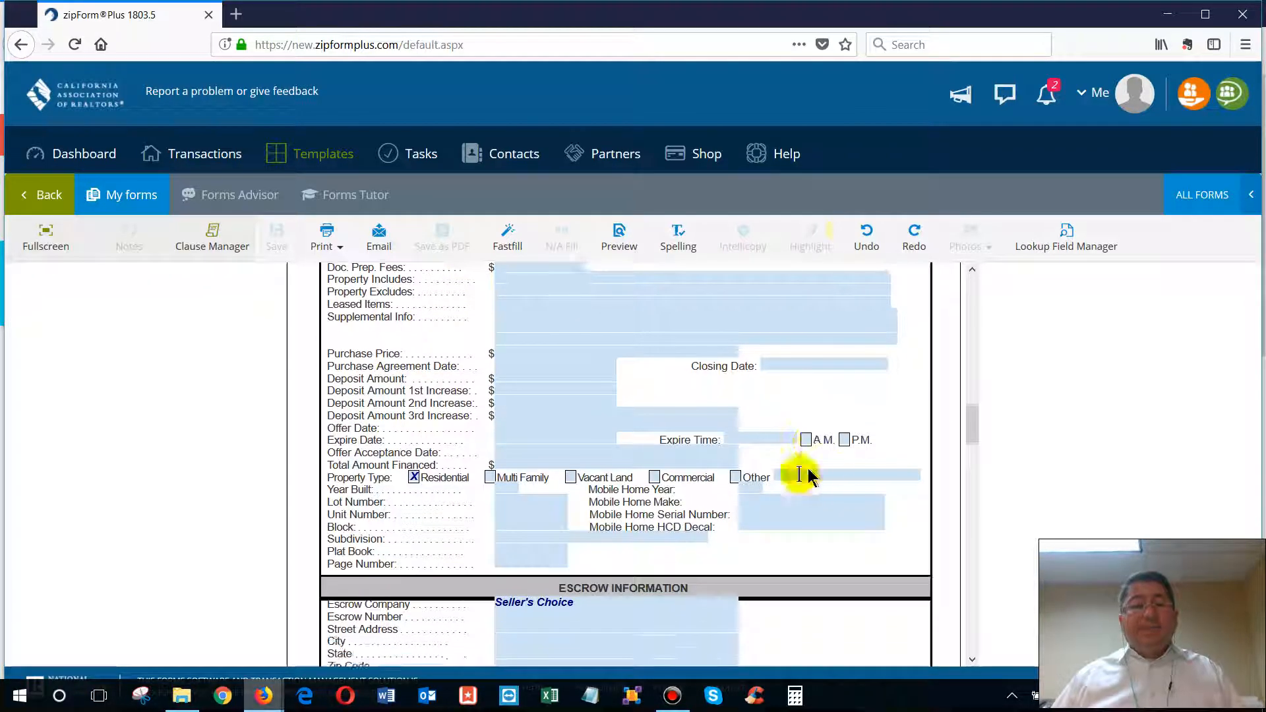
scroll(653, 491, "down", 3)
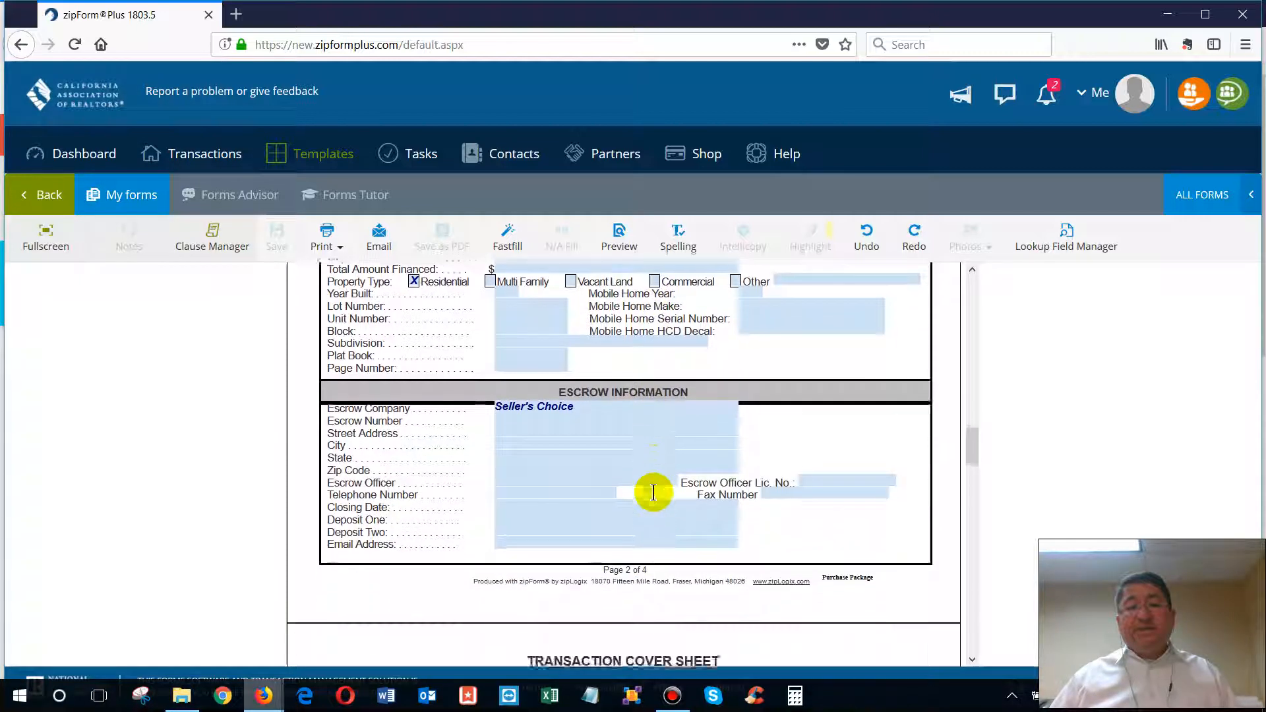
scroll(653, 498, "down", 2)
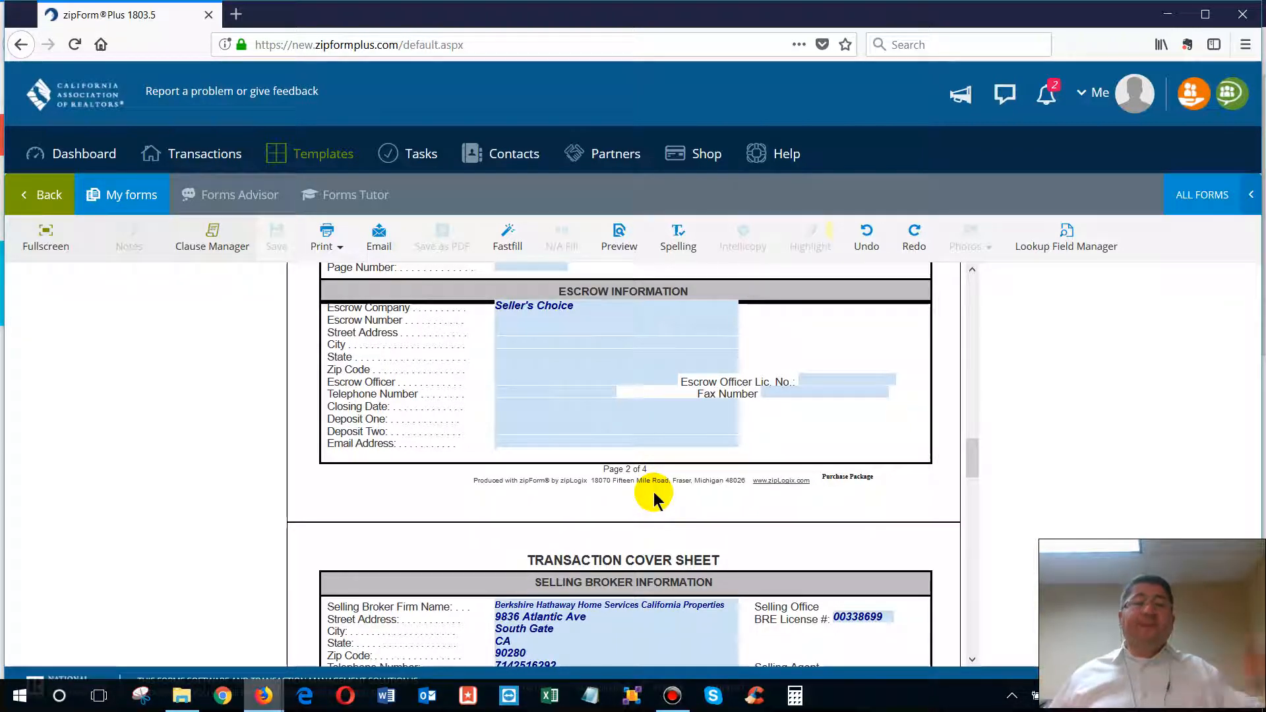
scroll(613, 435, "down", 4)
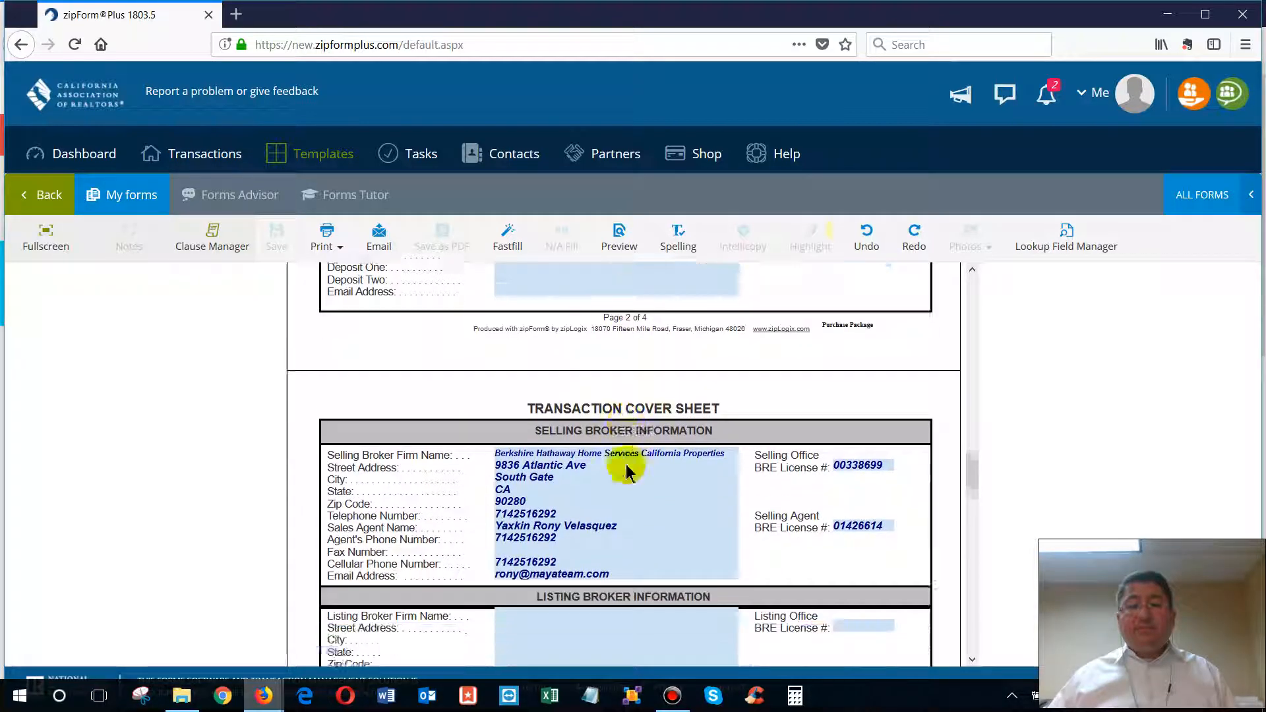
scroll(663, 458, "down", 2)
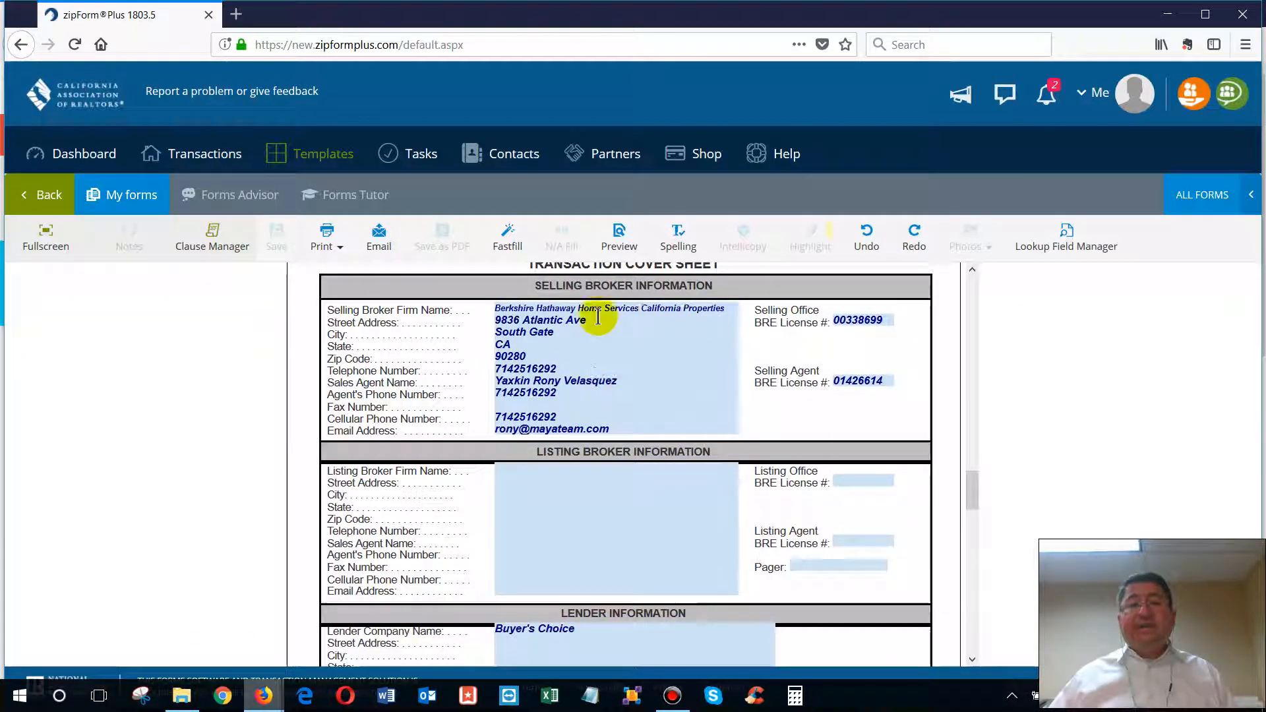
scroll(640, 521, "down", 4)
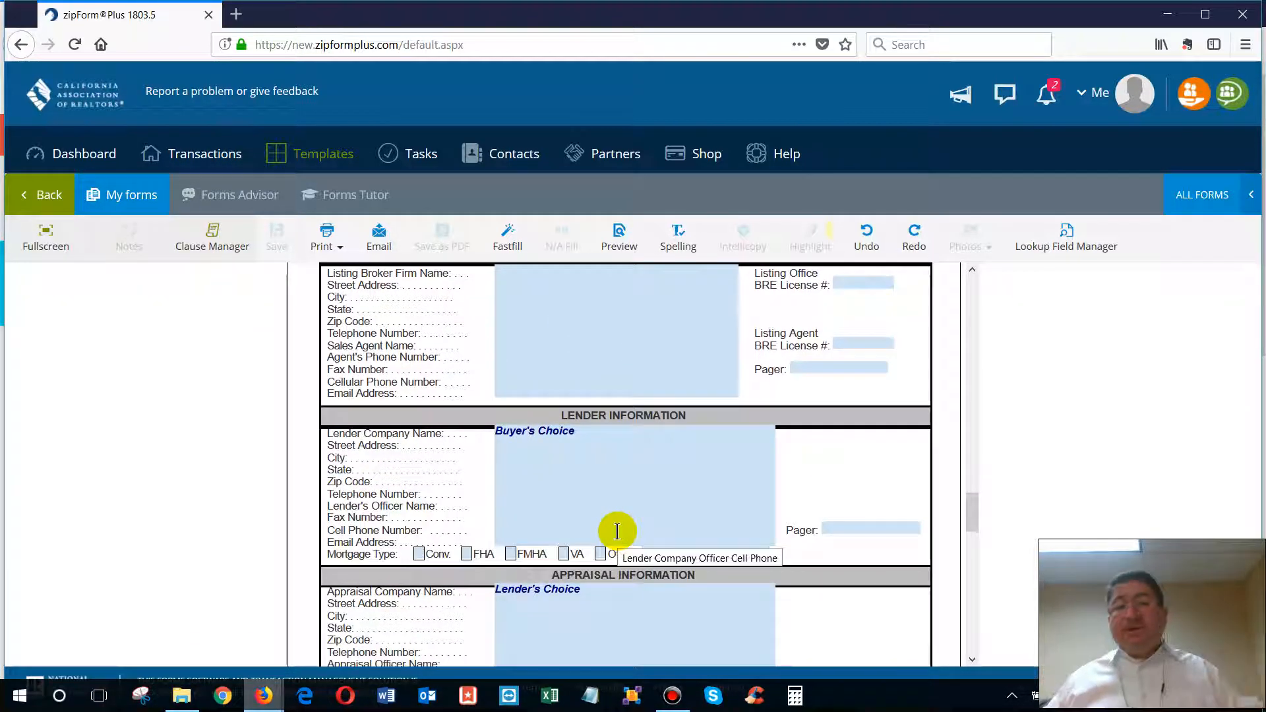
scroll(617, 531, "down", 8)
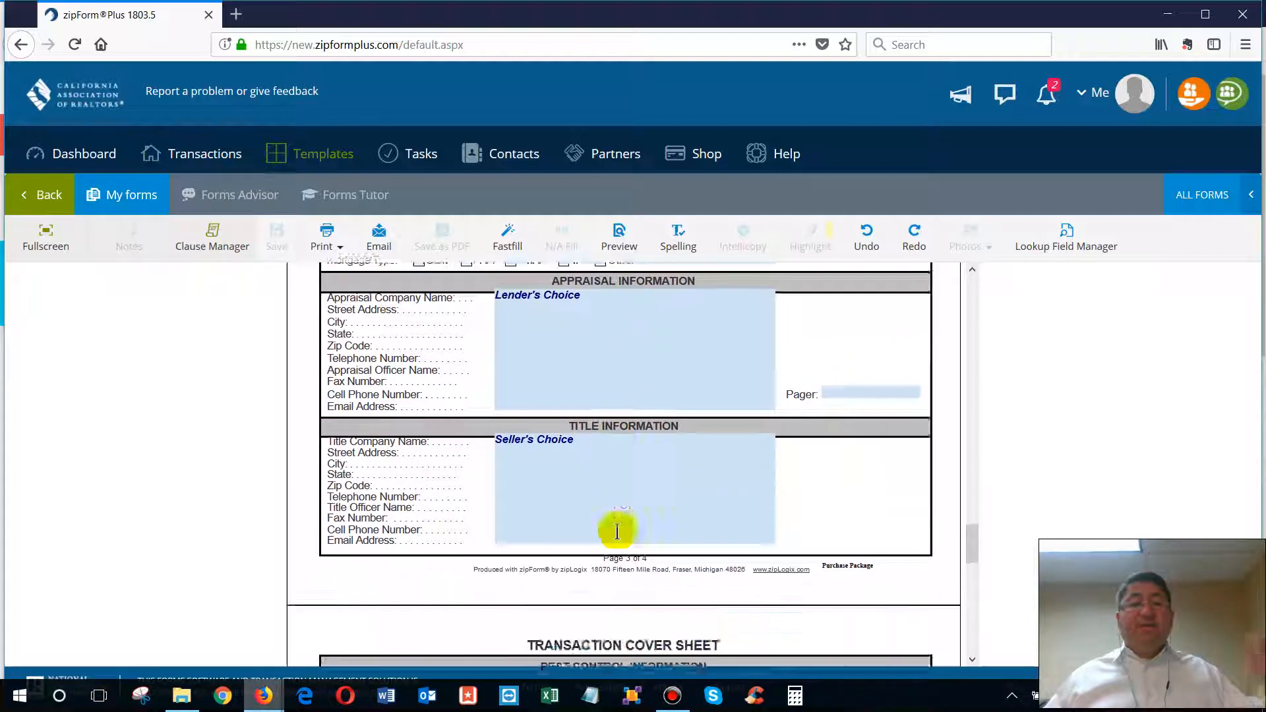
scroll(617, 531, "down", 6)
scroll(617, 532, "up", 15)
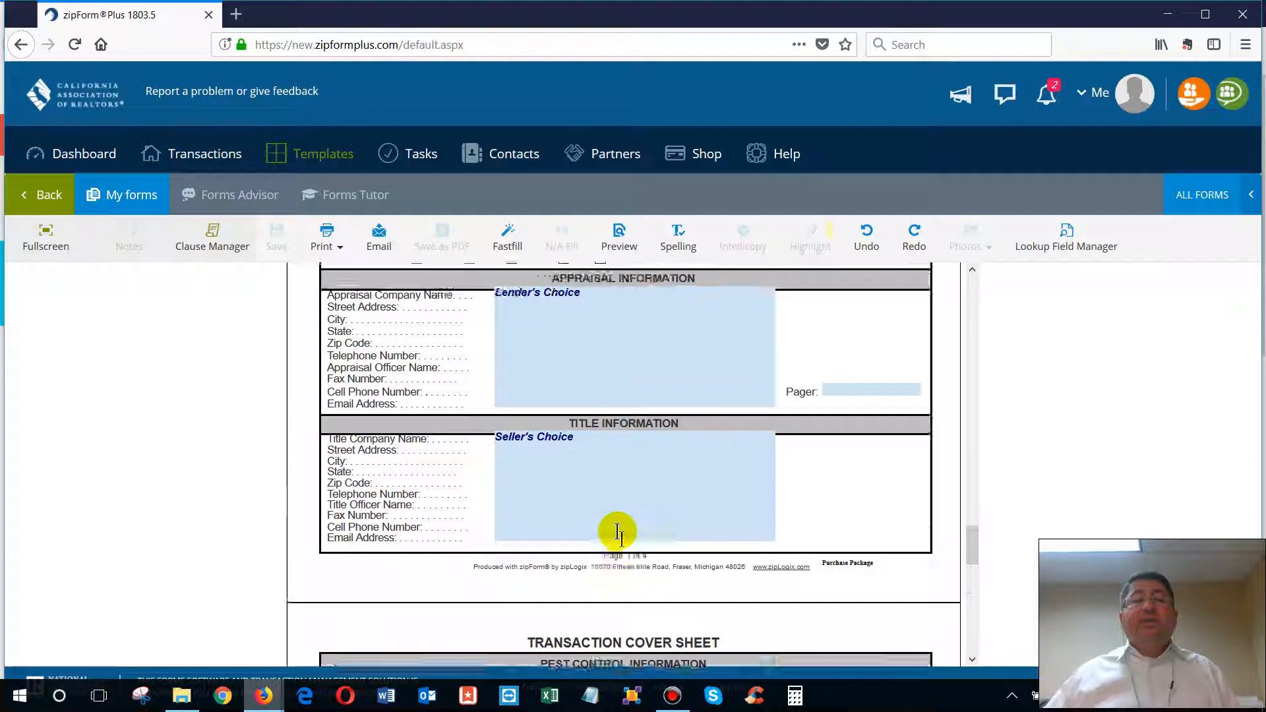
scroll(617, 532, "up", 6)
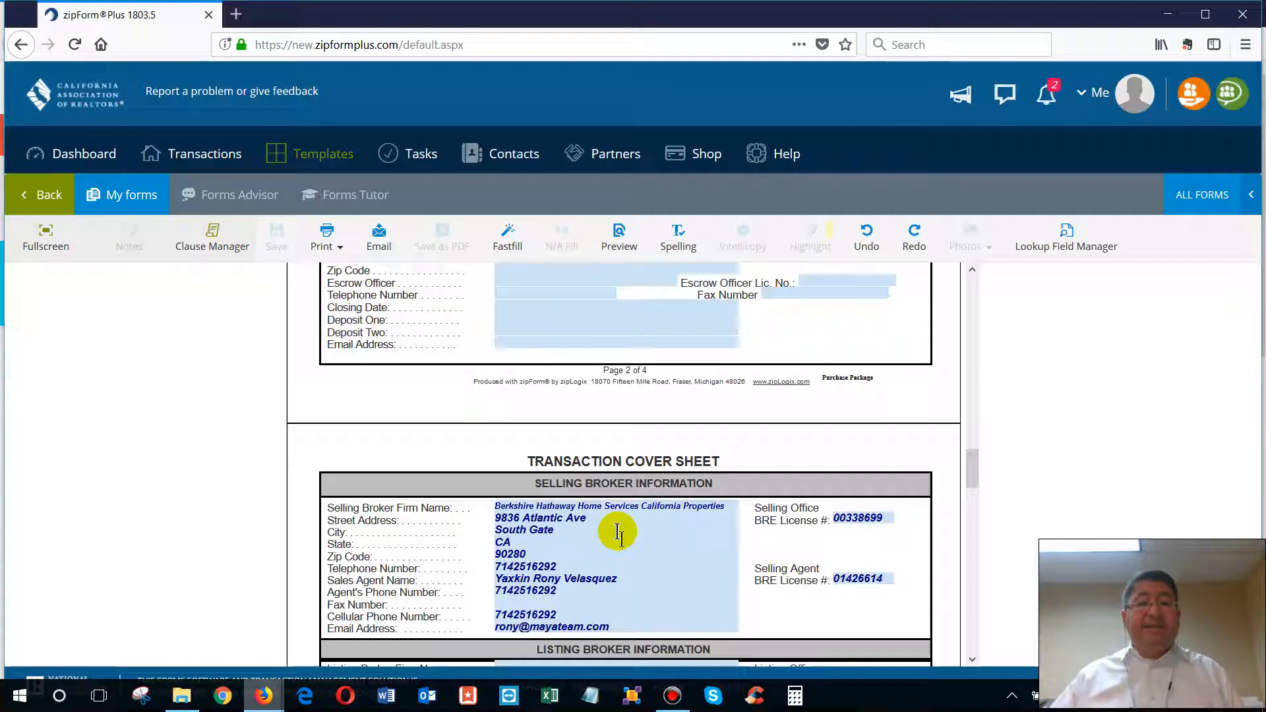
scroll(627, 362, "down", 3)
scroll(626, 367, "up", 6)
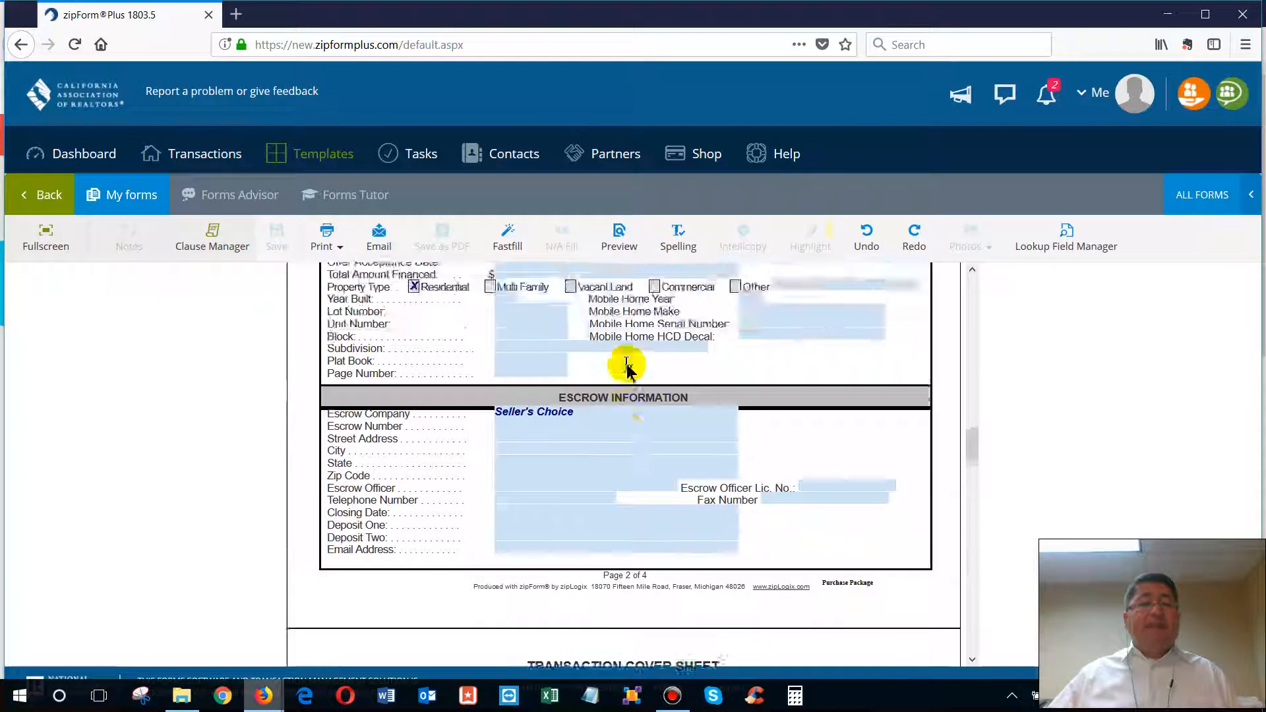
scroll(626, 367, "down", 6)
scroll(622, 362, "up", 1)
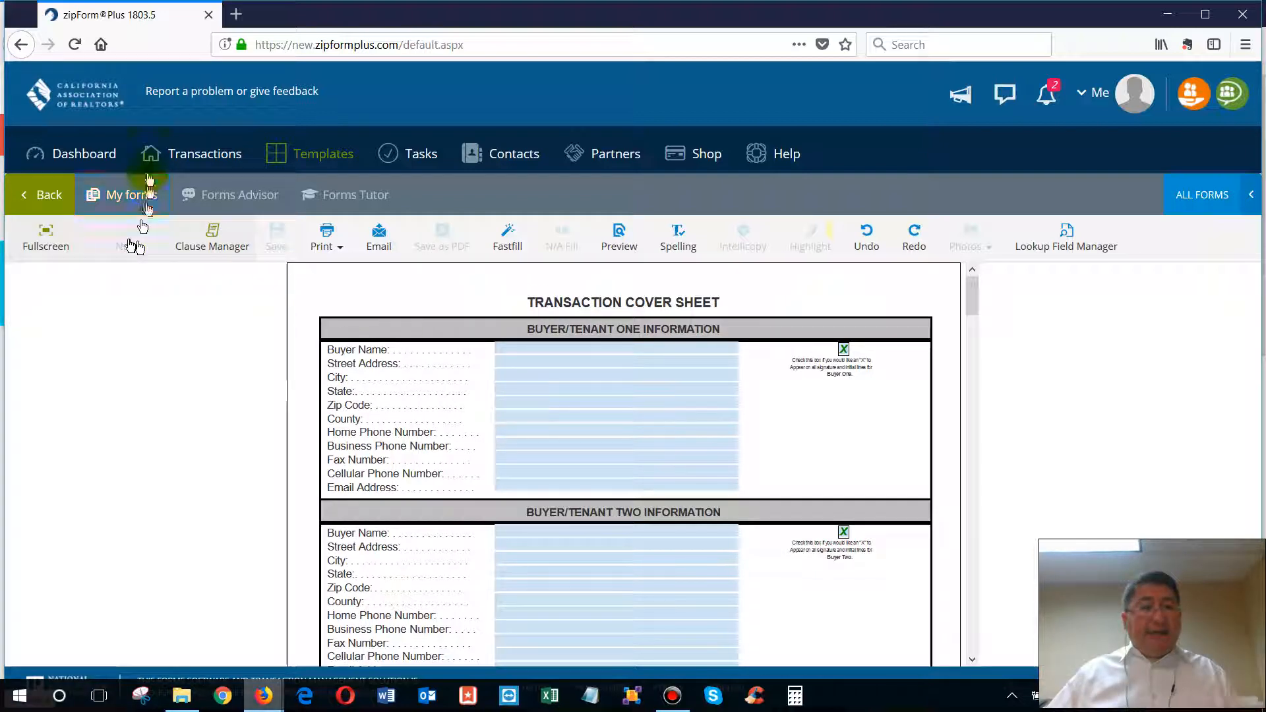
- Reopen the Buyer Package template and review its document list from the cover sheet to Addendum No #1
left_click(312, 155)
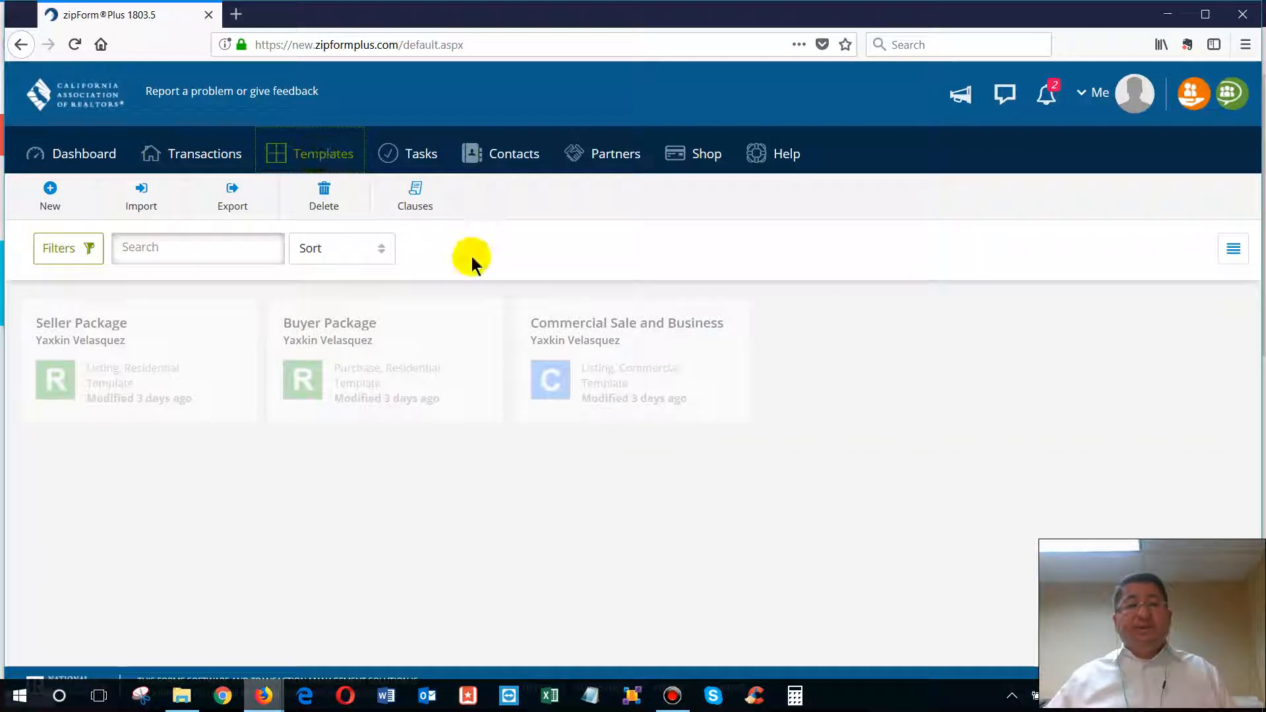
left_click(492, 360)
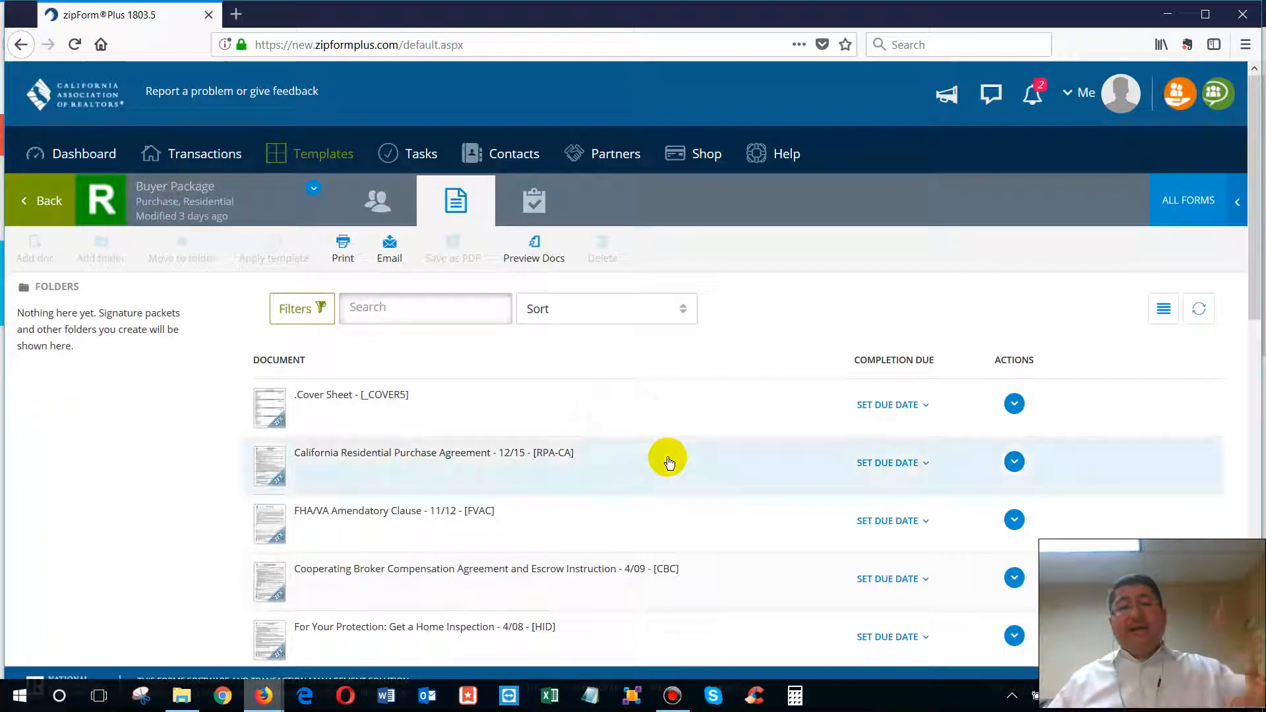
scroll(668, 461, "down", 5)
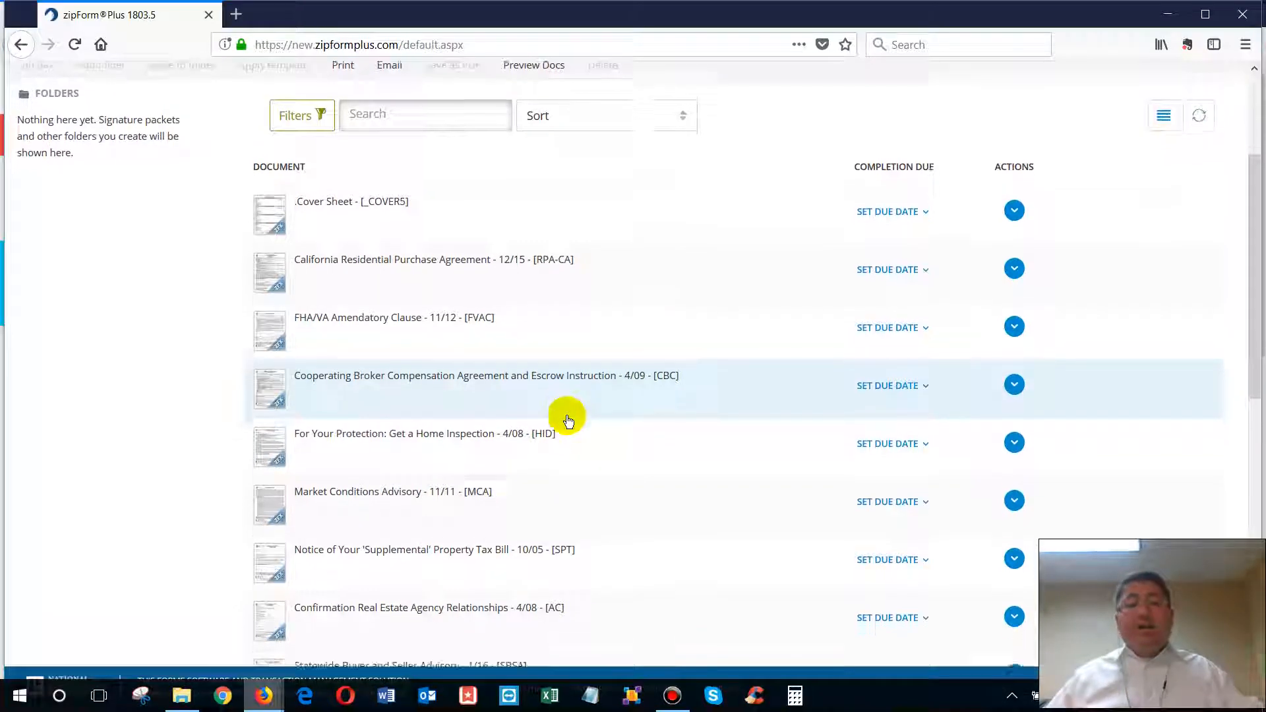
scroll(568, 402, "down", 3)
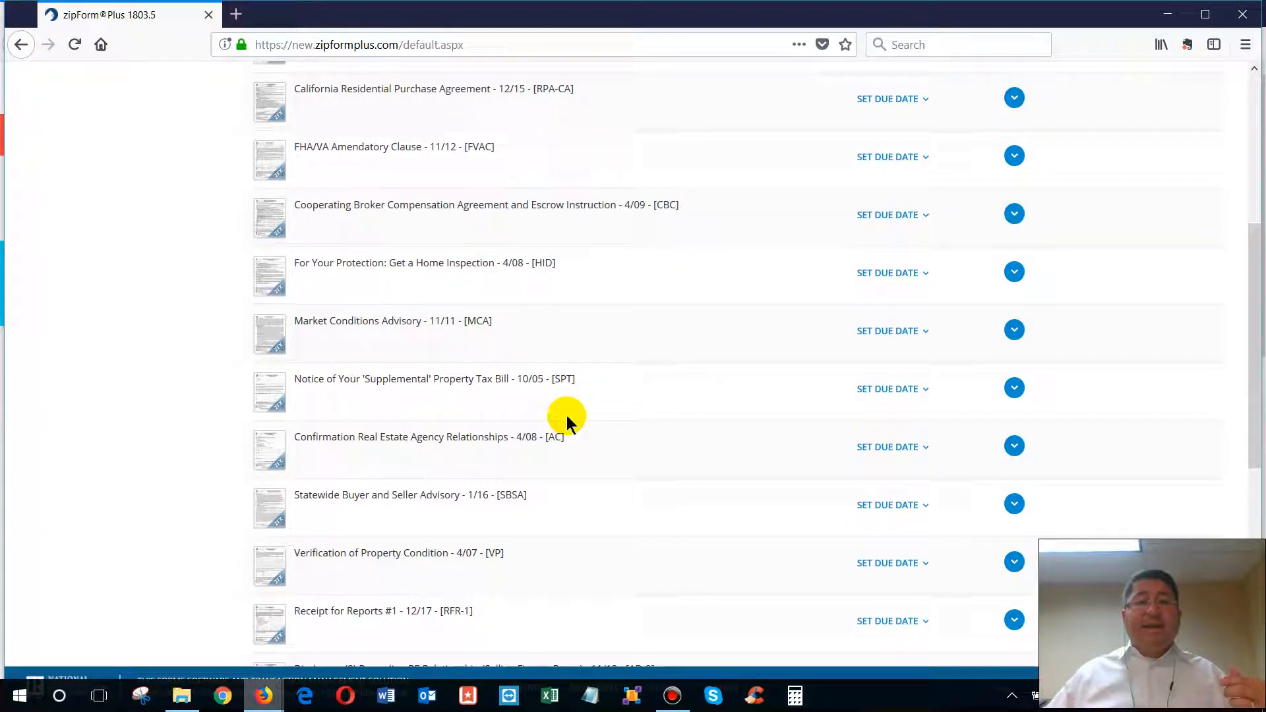
scroll(567, 415, "down", 6)
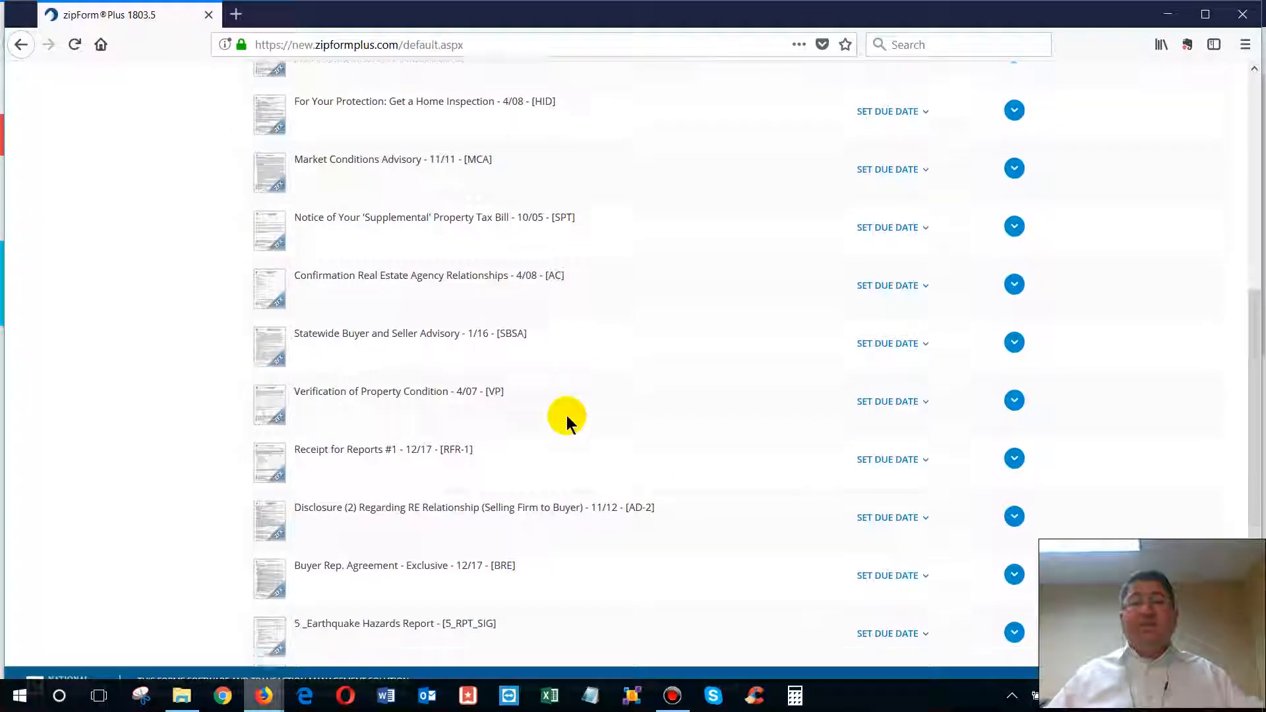
scroll(567, 415, "down", 3)
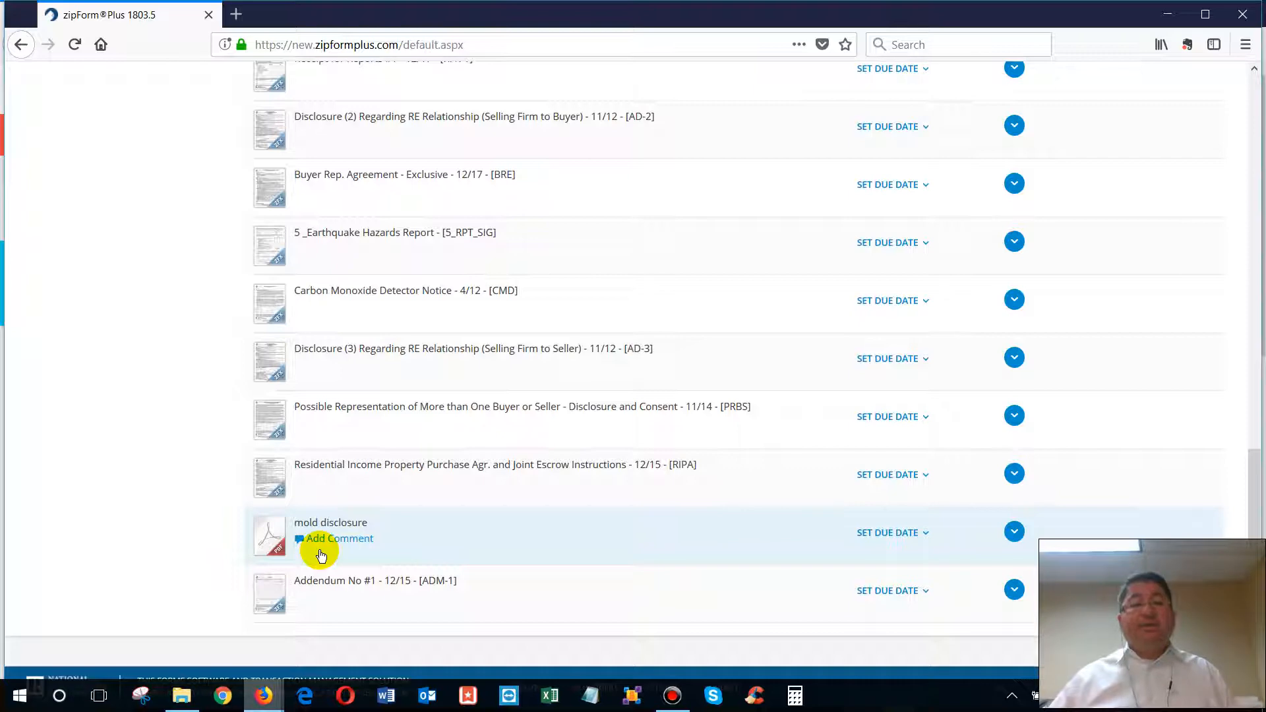
scroll(321, 555, "up", 15)
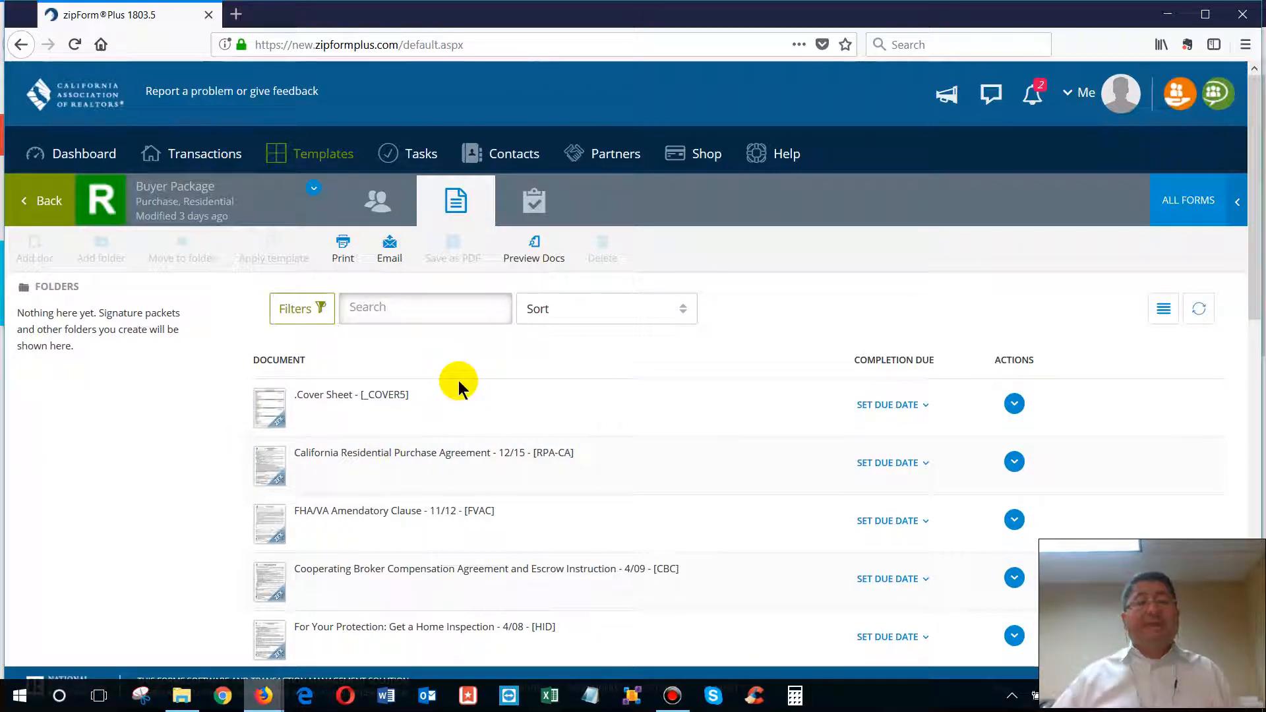
- Check the Buyer Package template's details and available actions, and return to the transactions list
left_click(316, 157)
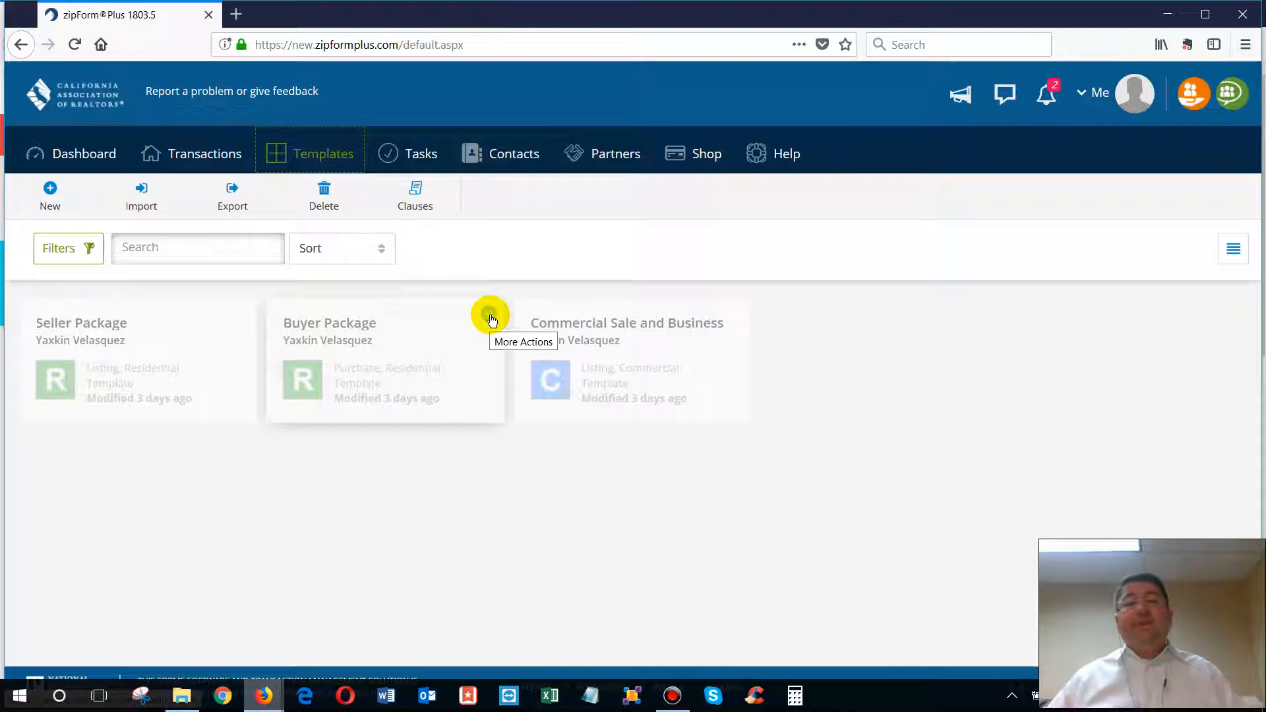
left_click(490, 314)
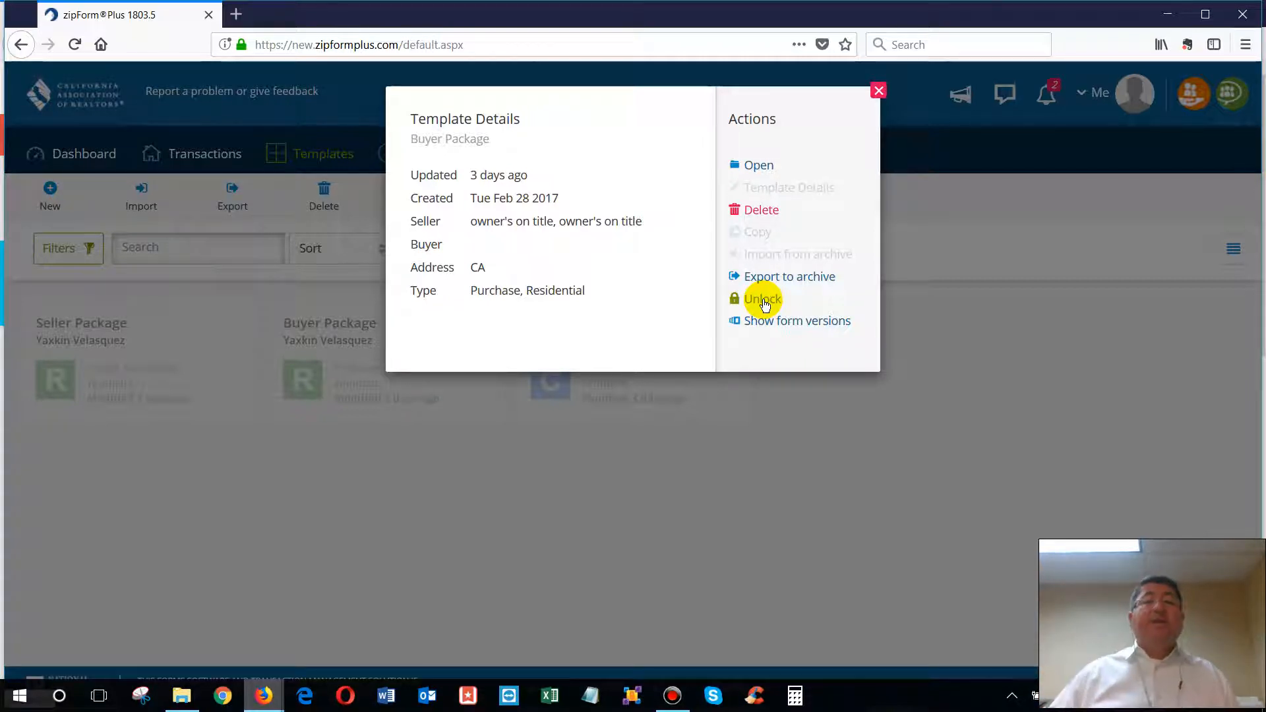
left_click(878, 90)
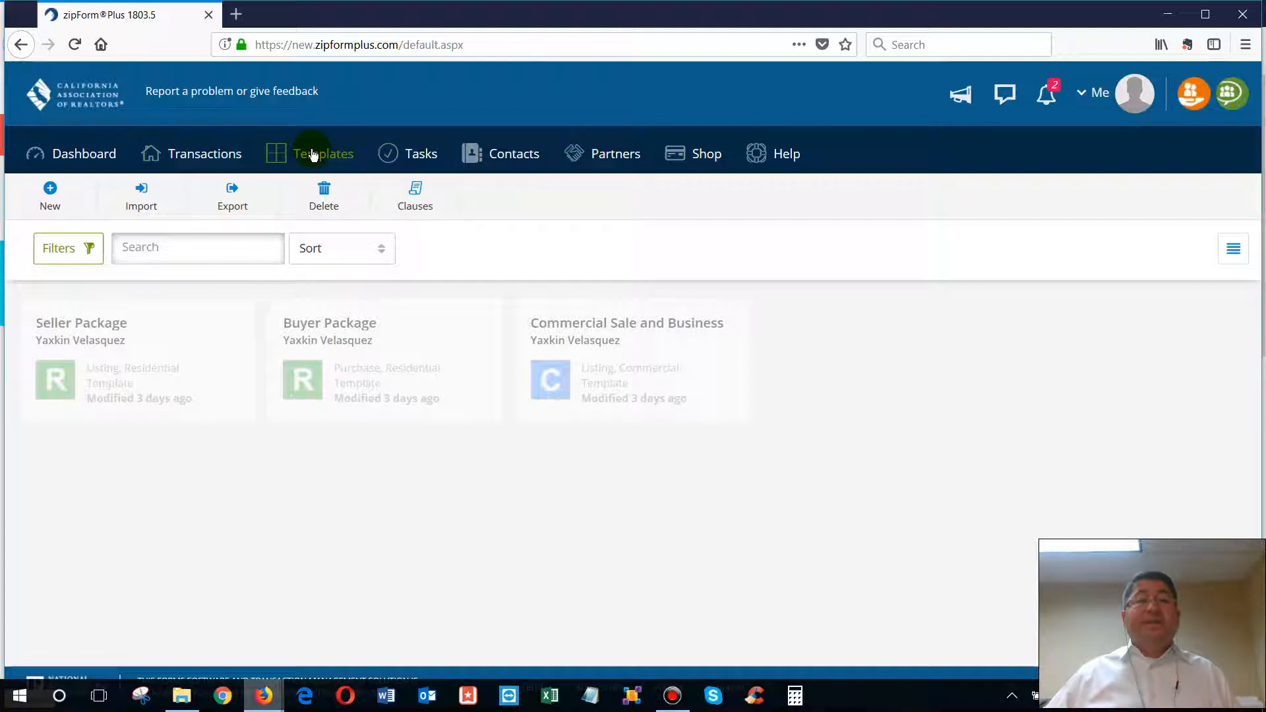
left_click(192, 166)
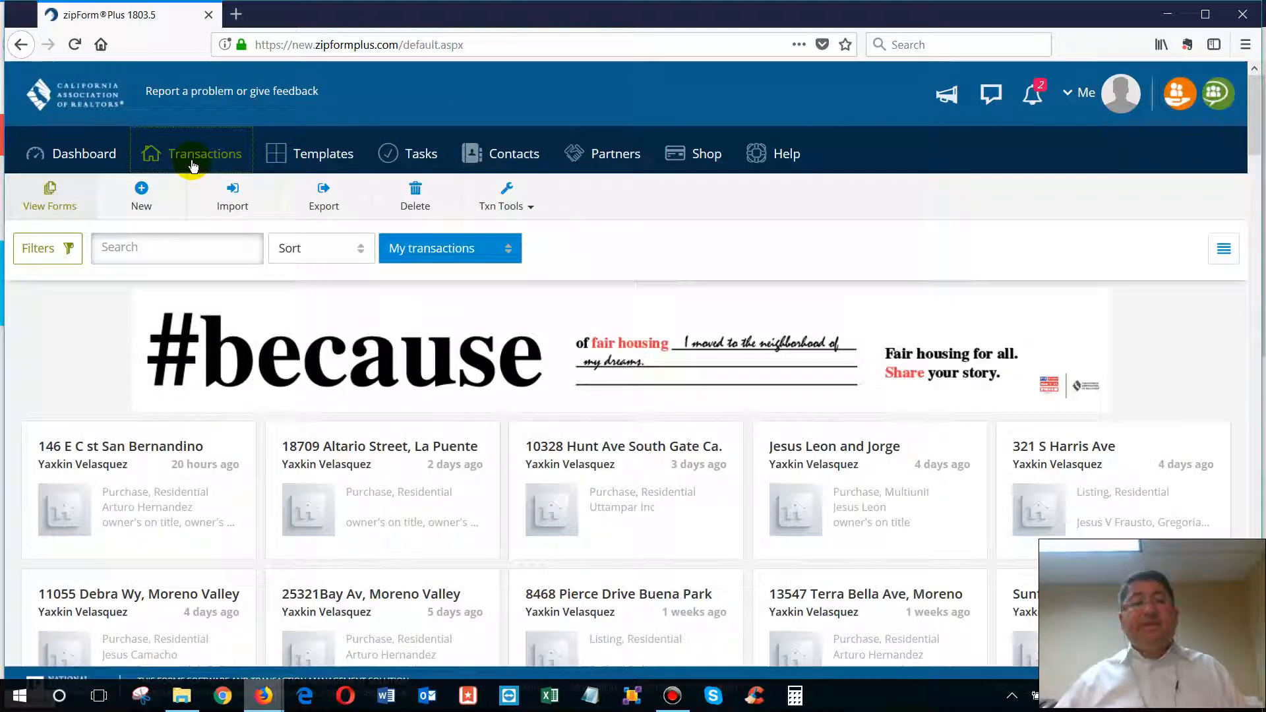
- Create a new residential purchase transaction named Test from the Agent - Buyer Package template
left_click(139, 198)
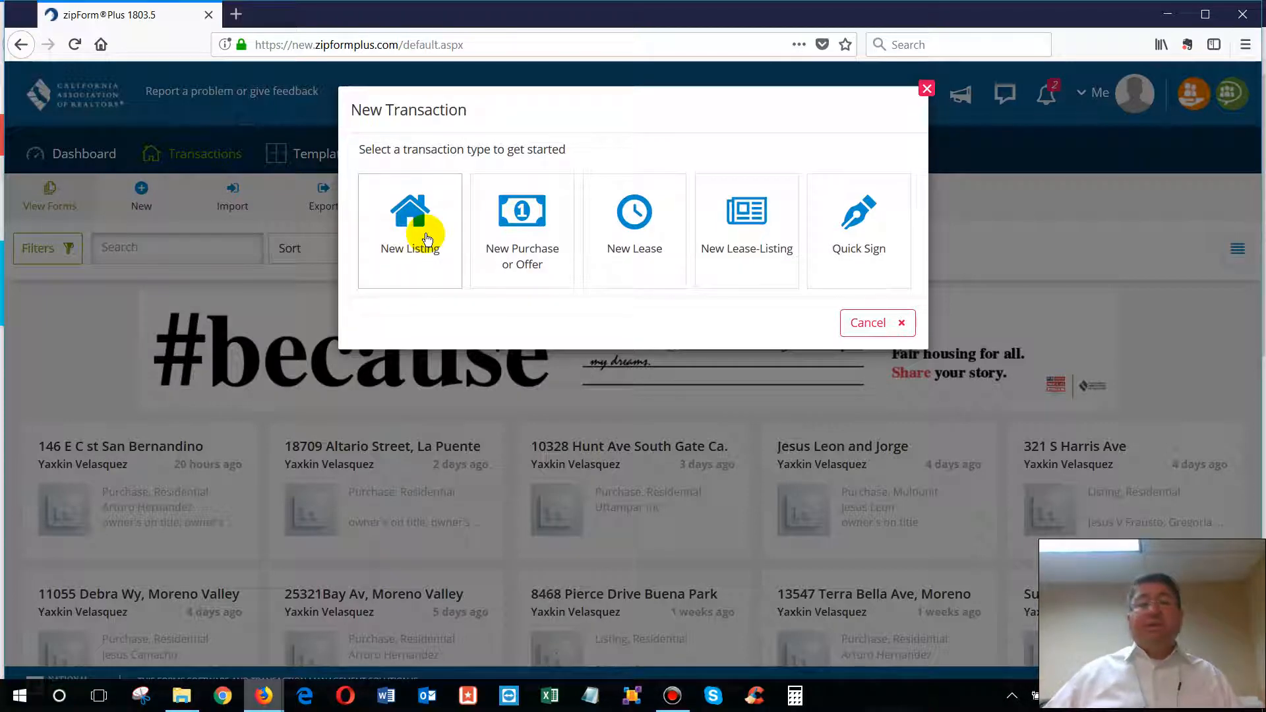
left_click(512, 220)
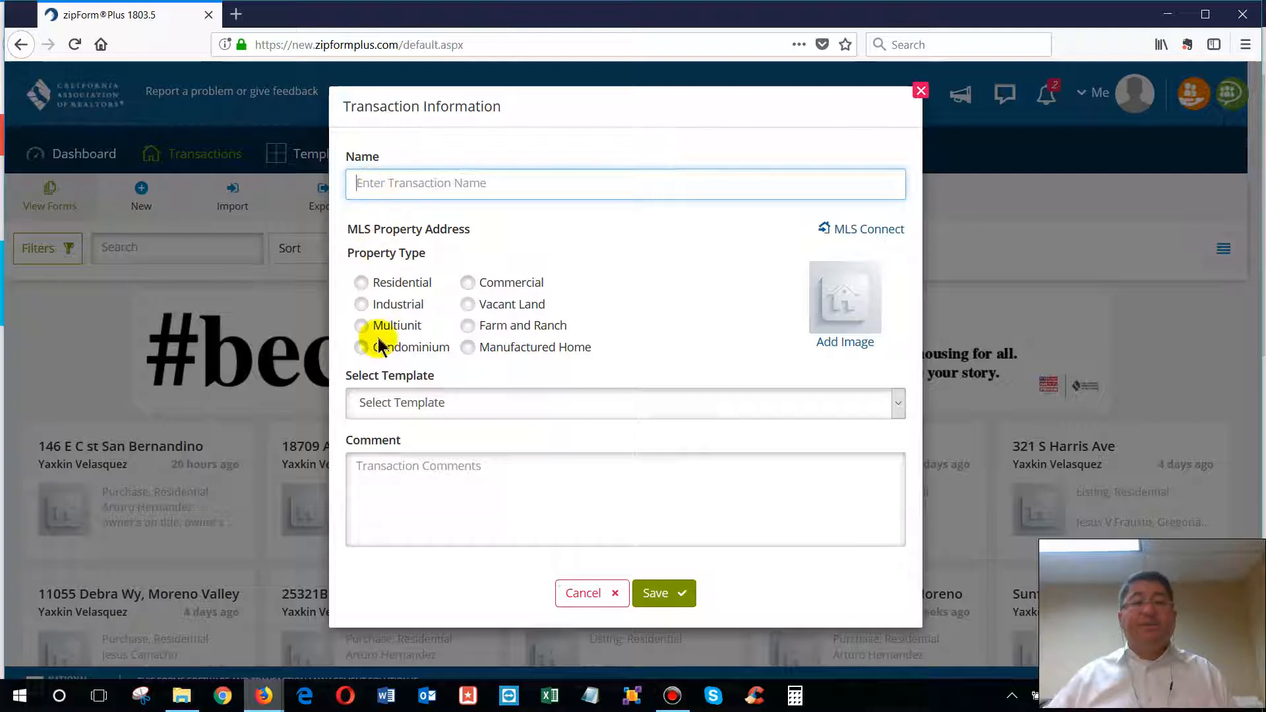
left_click(360, 283)
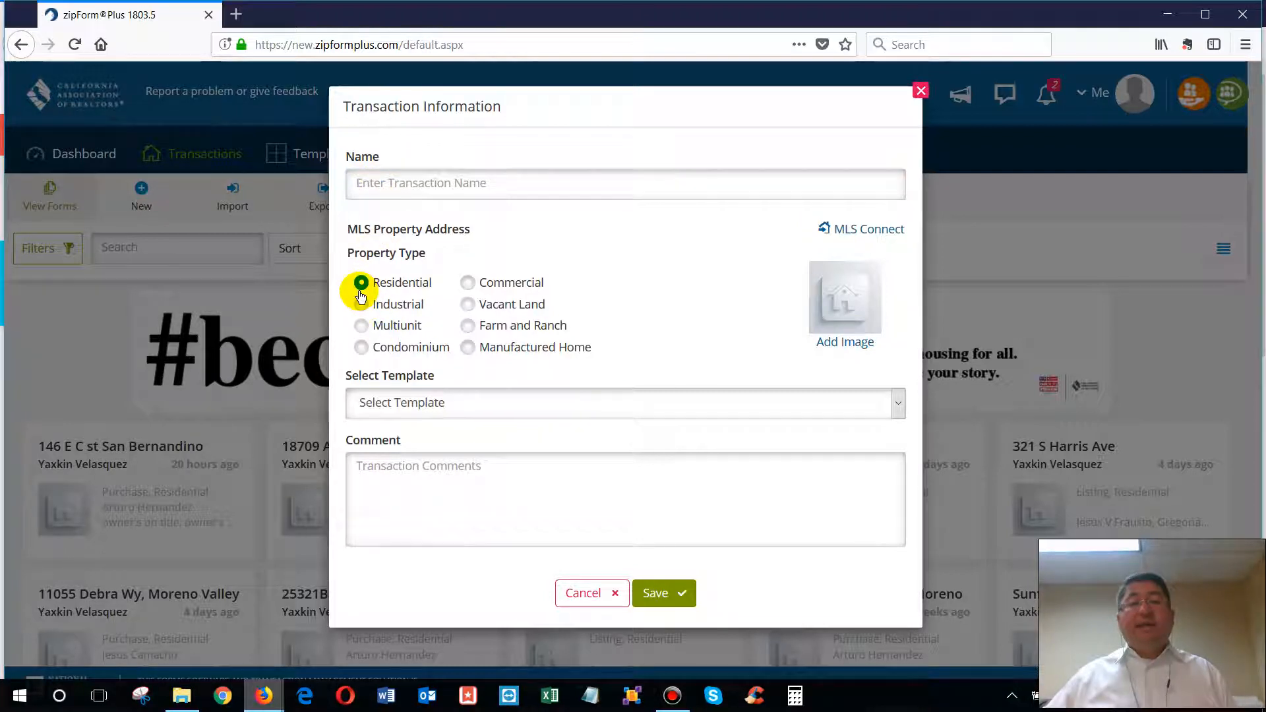
left_click(488, 414)
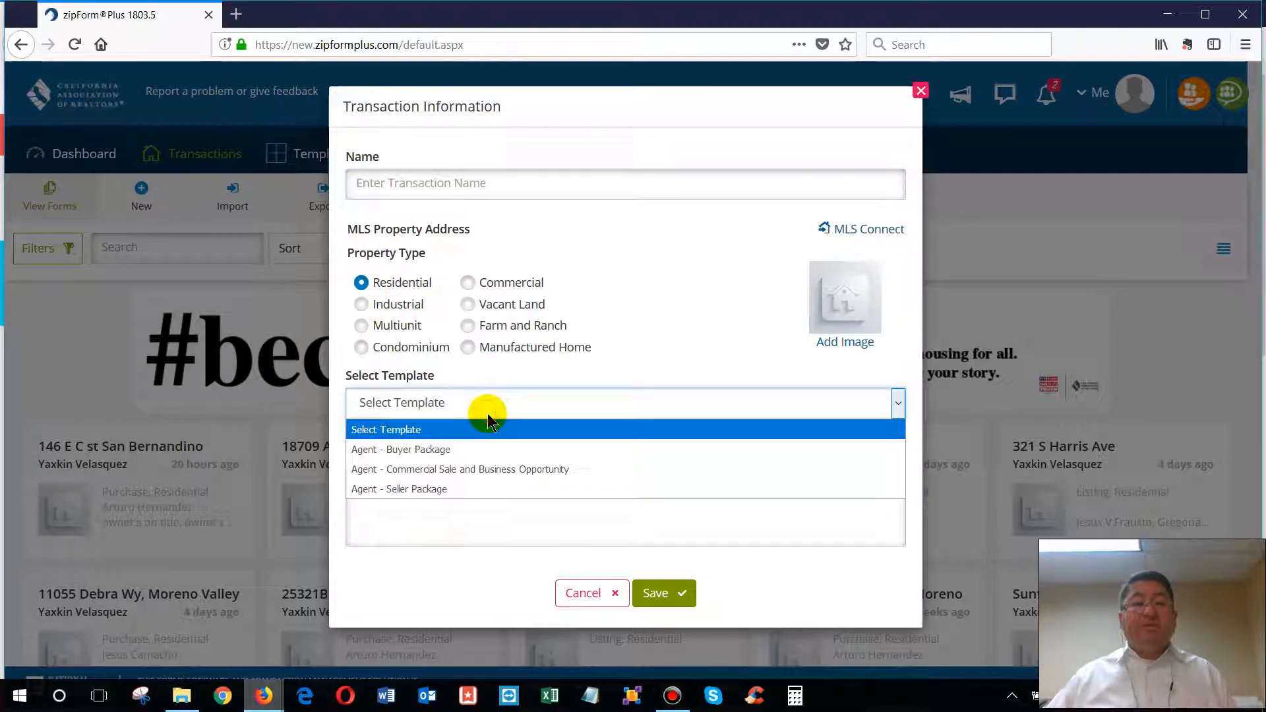
left_click(465, 451)
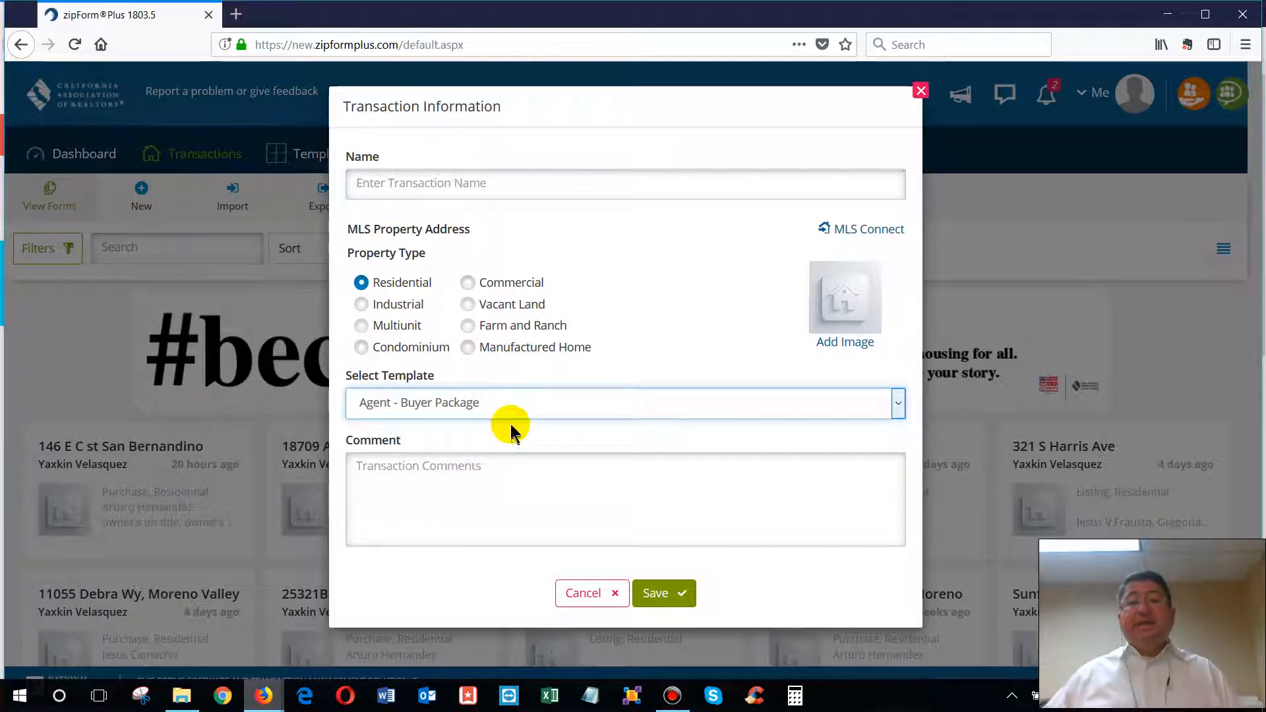
left_click(368, 186)
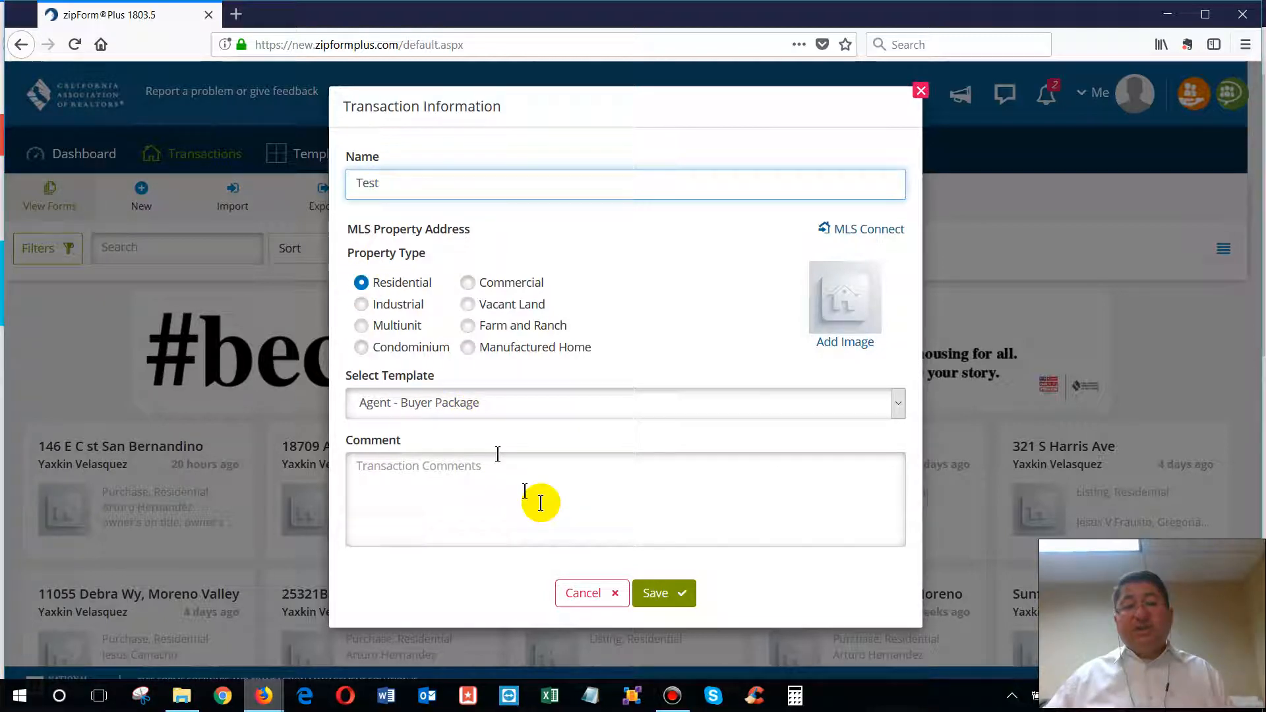
left_click(668, 610)
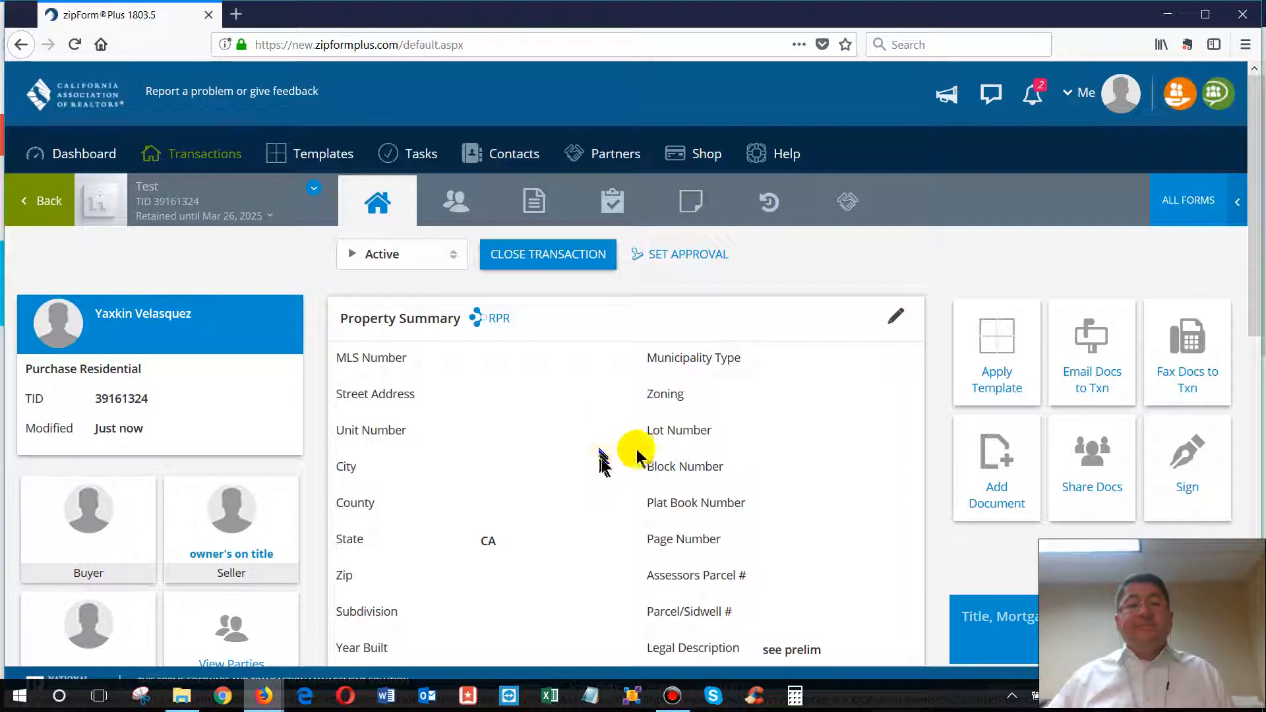
- Review the Test transaction's property, purchase and listing summaries, and open its document list
scroll(560, 416, "down", 3)
scroll(553, 480, "up", 2)
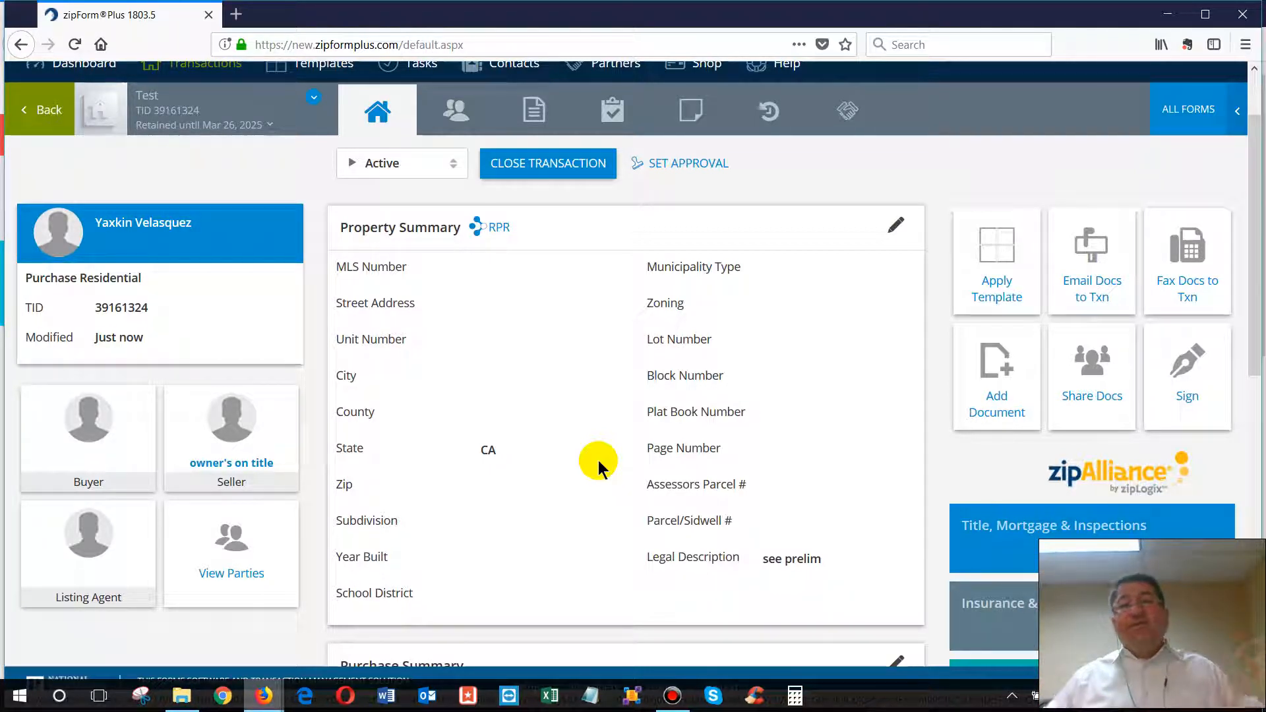
scroll(597, 460, "down", 2)
scroll(597, 461, "up", 4)
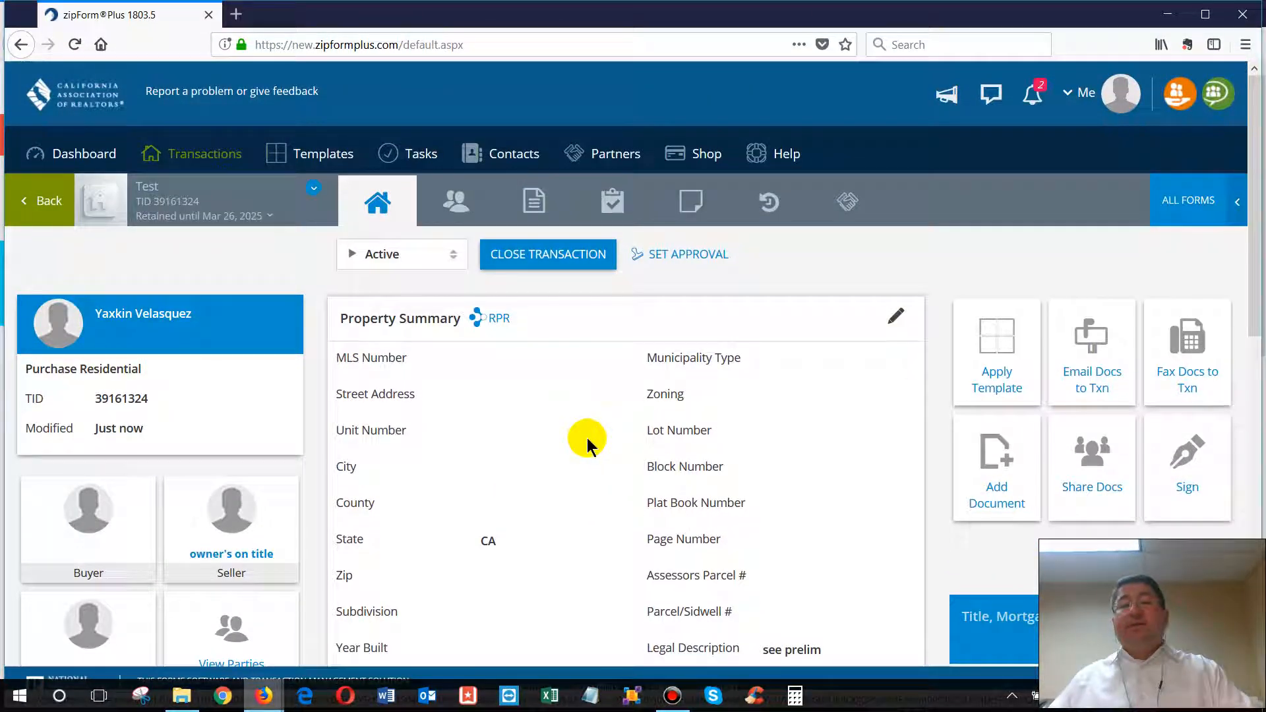
scroll(587, 437, "down", 5)
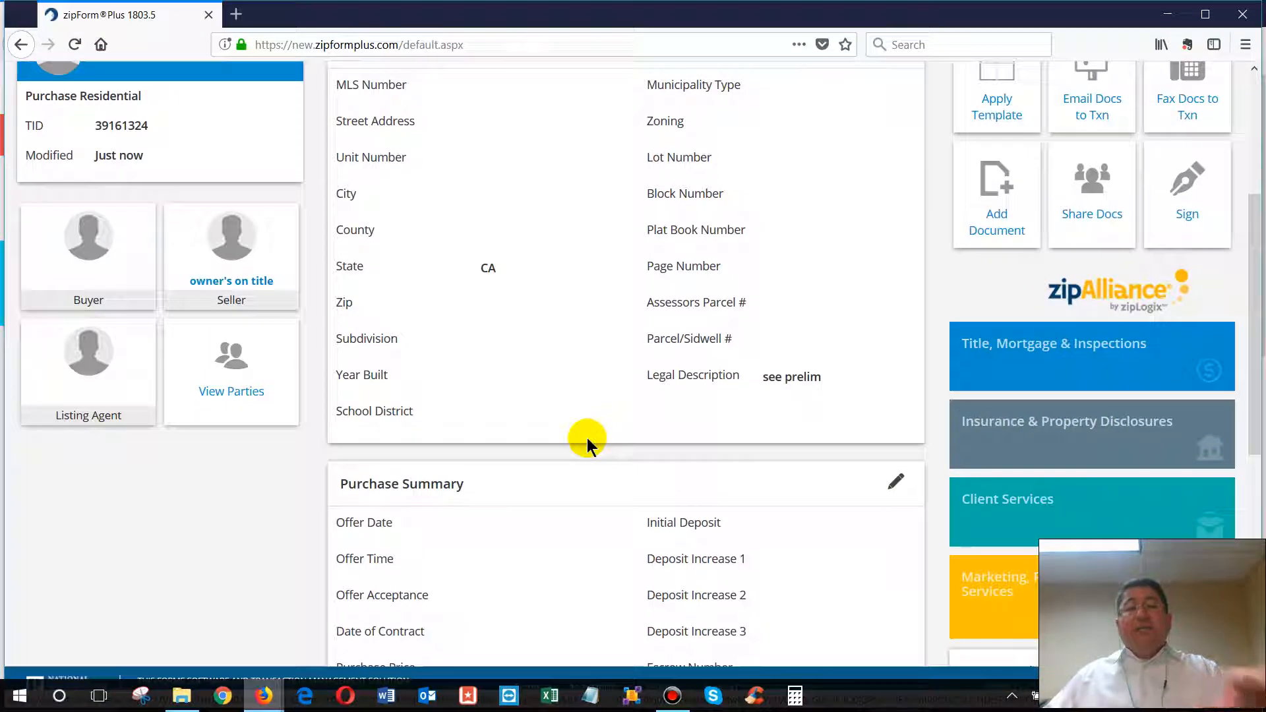
scroll(587, 438, "down", 10)
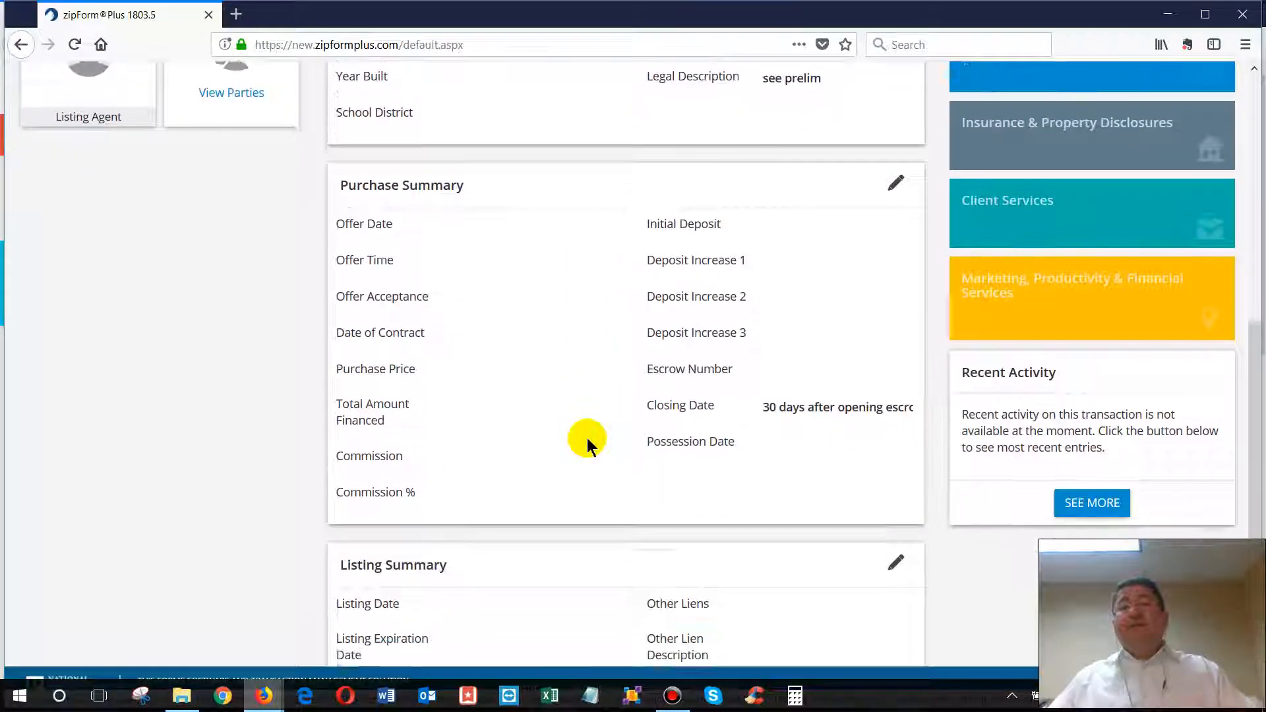
scroll(587, 438, "up", 9)
scroll(586, 438, "down", 9)
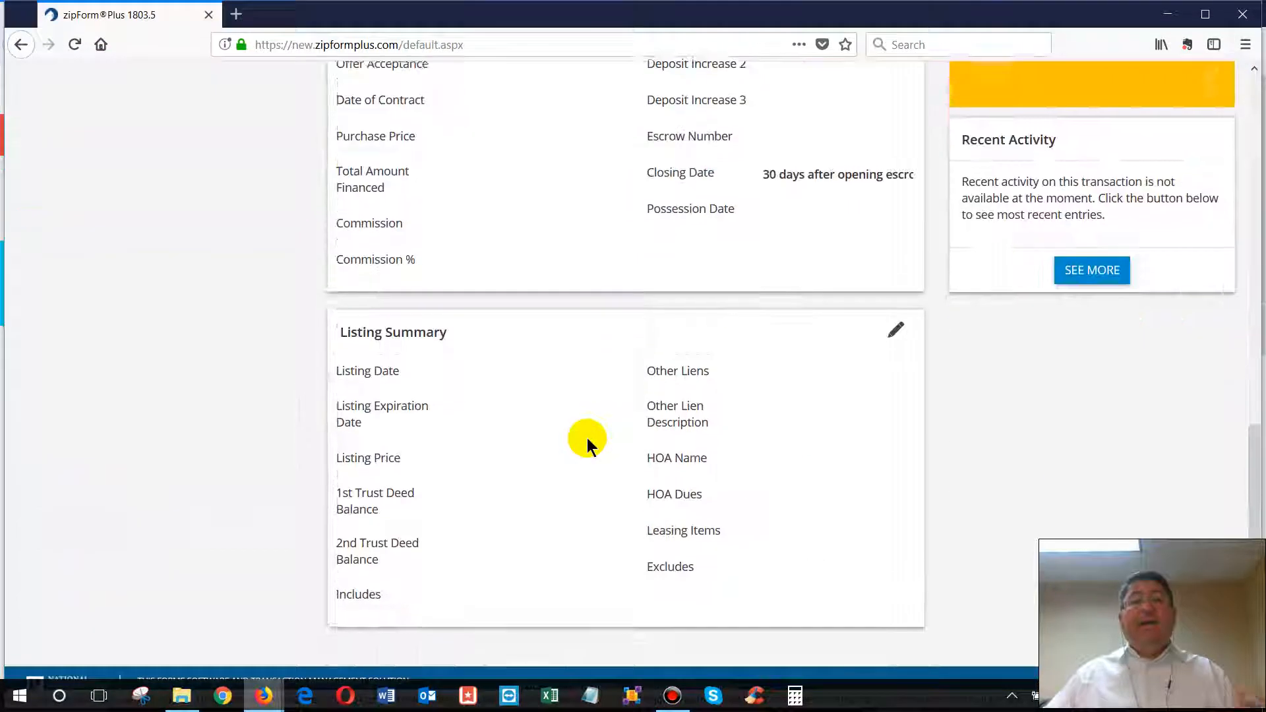
scroll(586, 438, "up", 2)
scroll(587, 438, "up", 13)
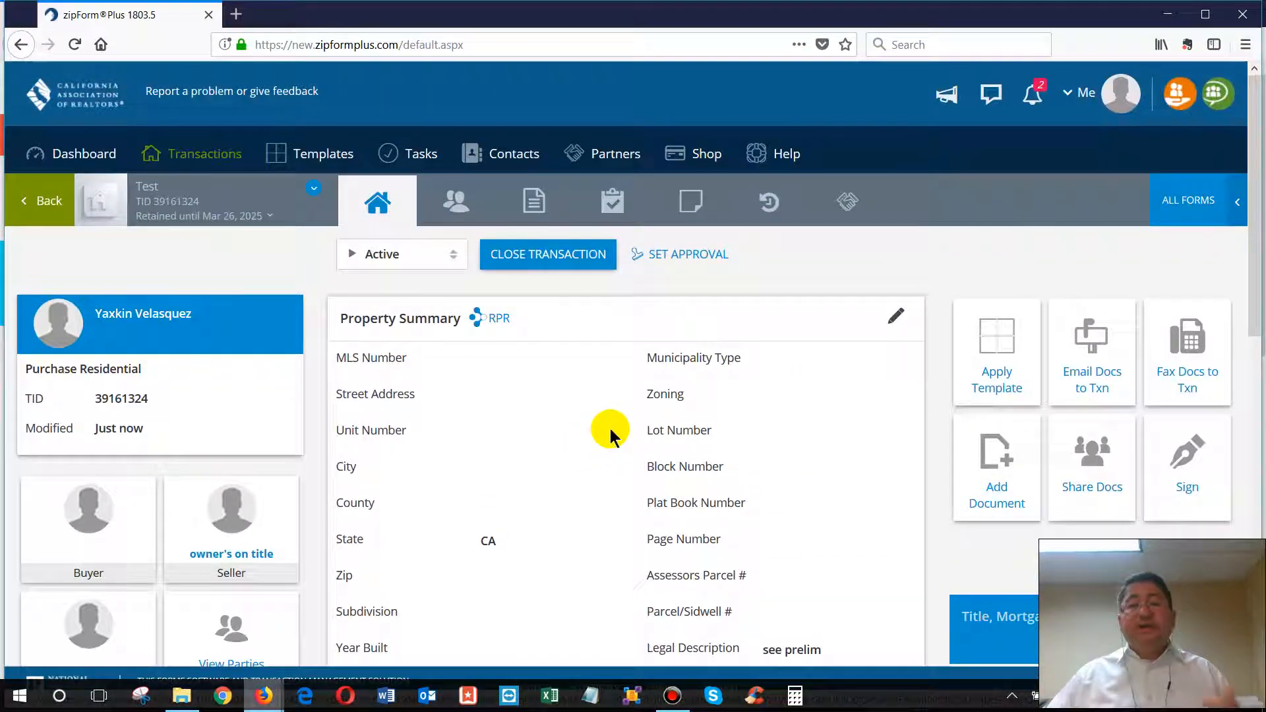
left_click(536, 203)
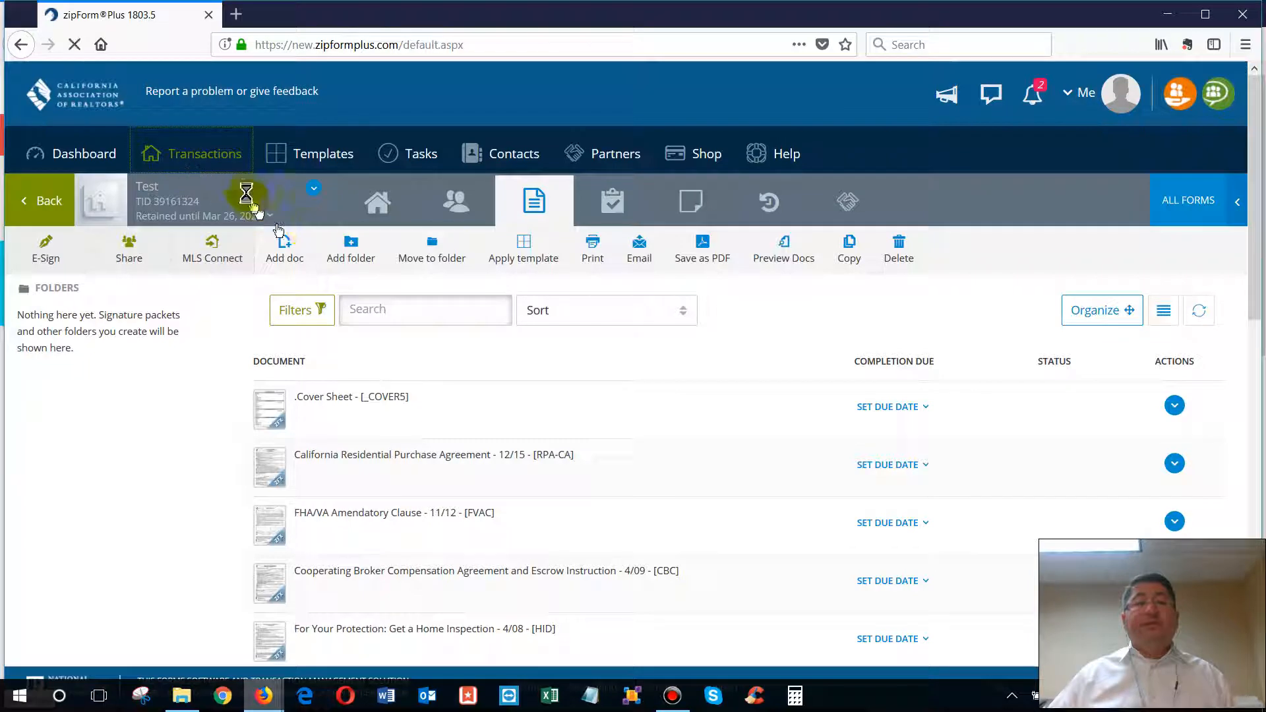
- Create another residential purchase transaction named test 2 without selecting a template
left_click(194, 169)
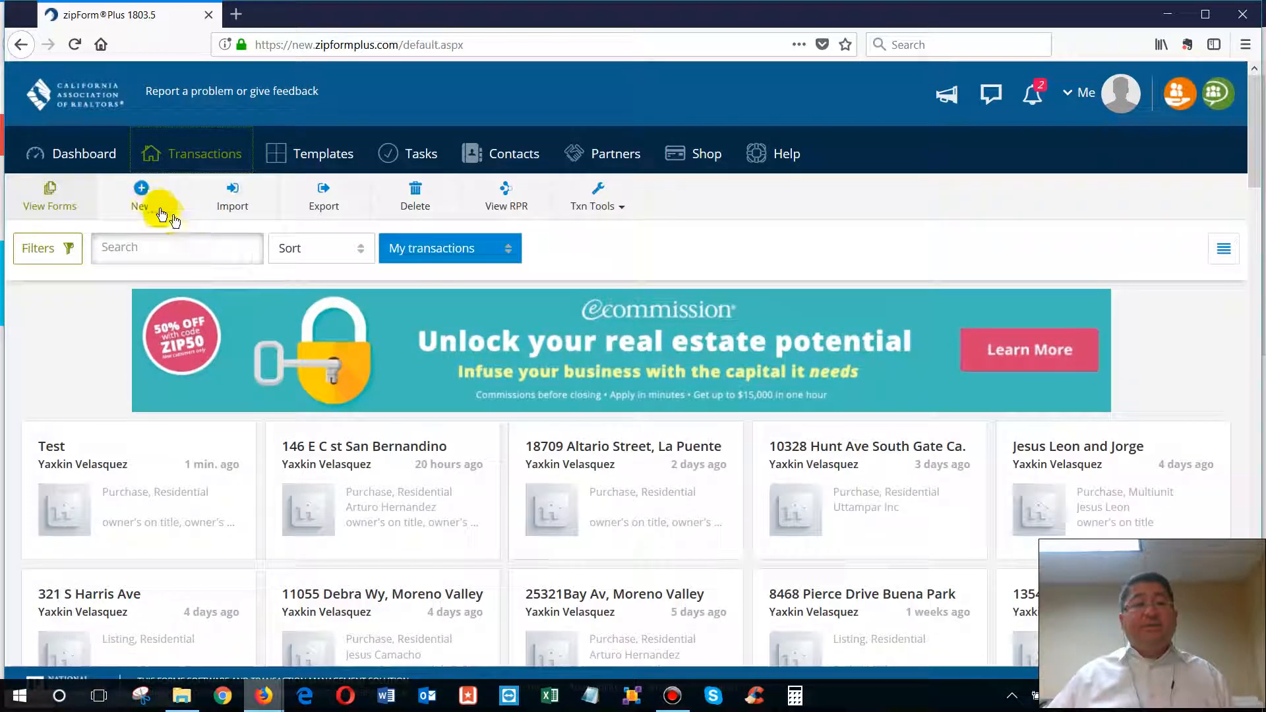
left_click(143, 202)
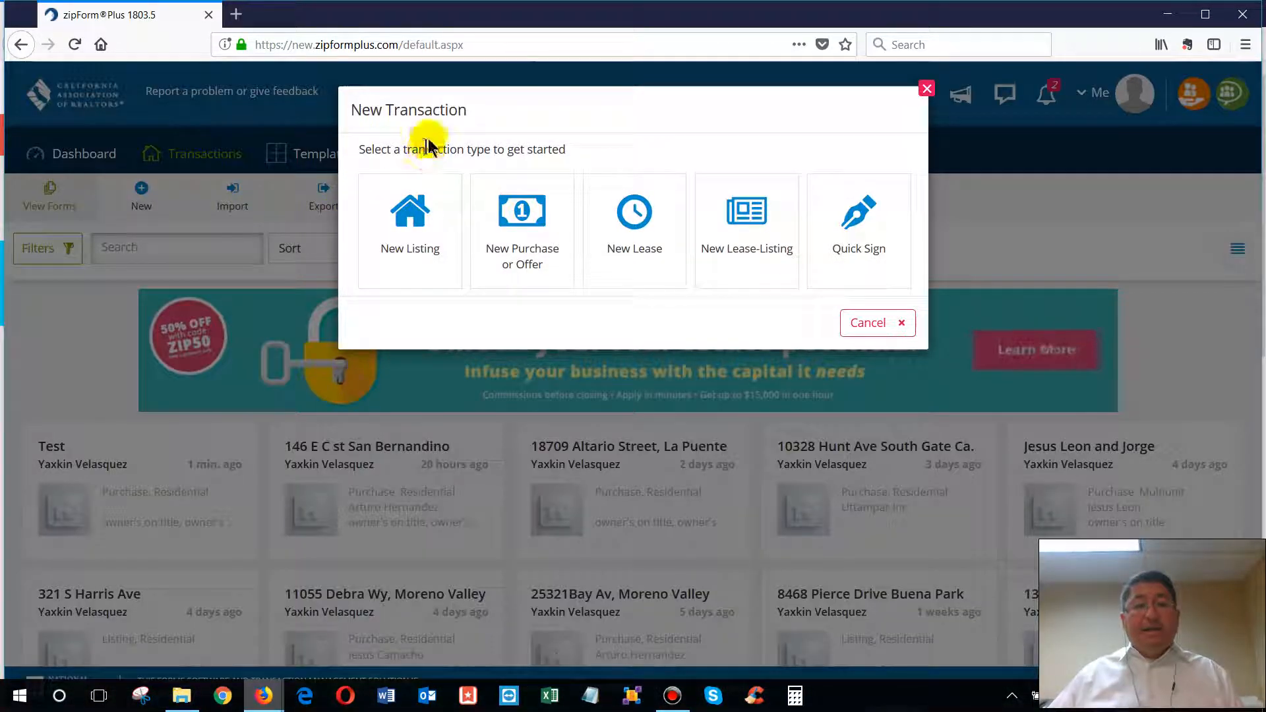
left_click(509, 220)
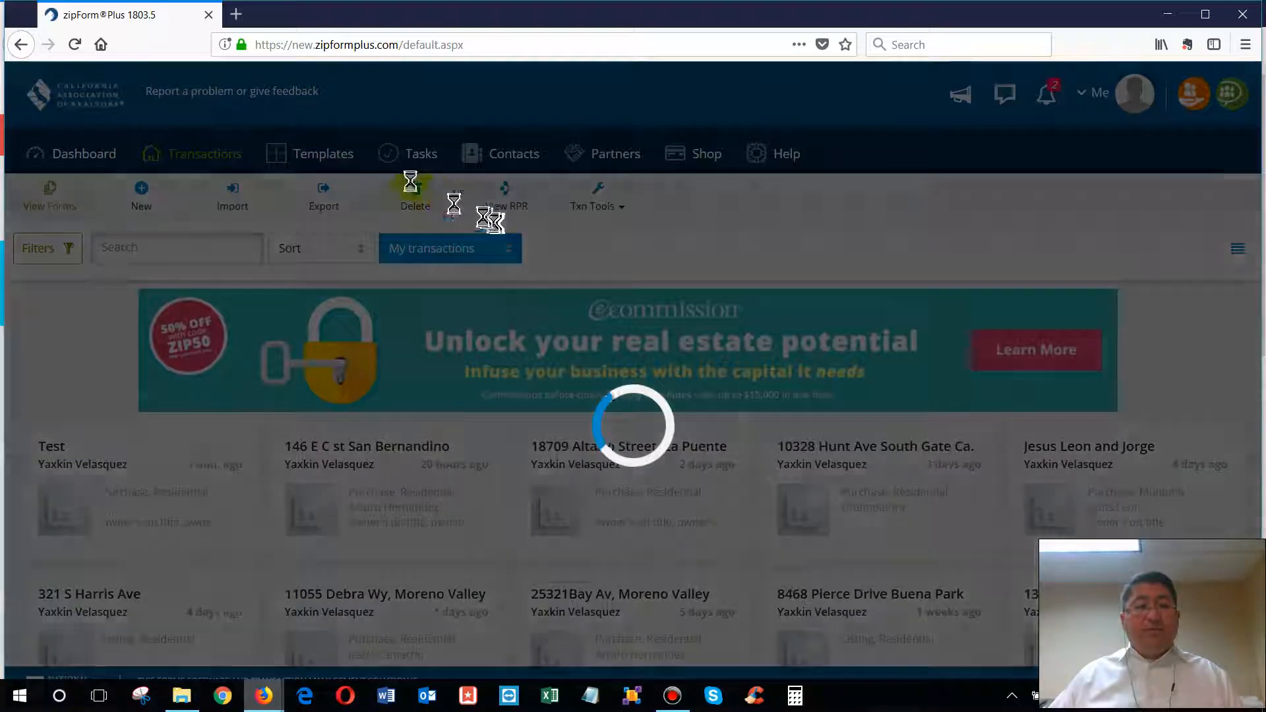
type("test")
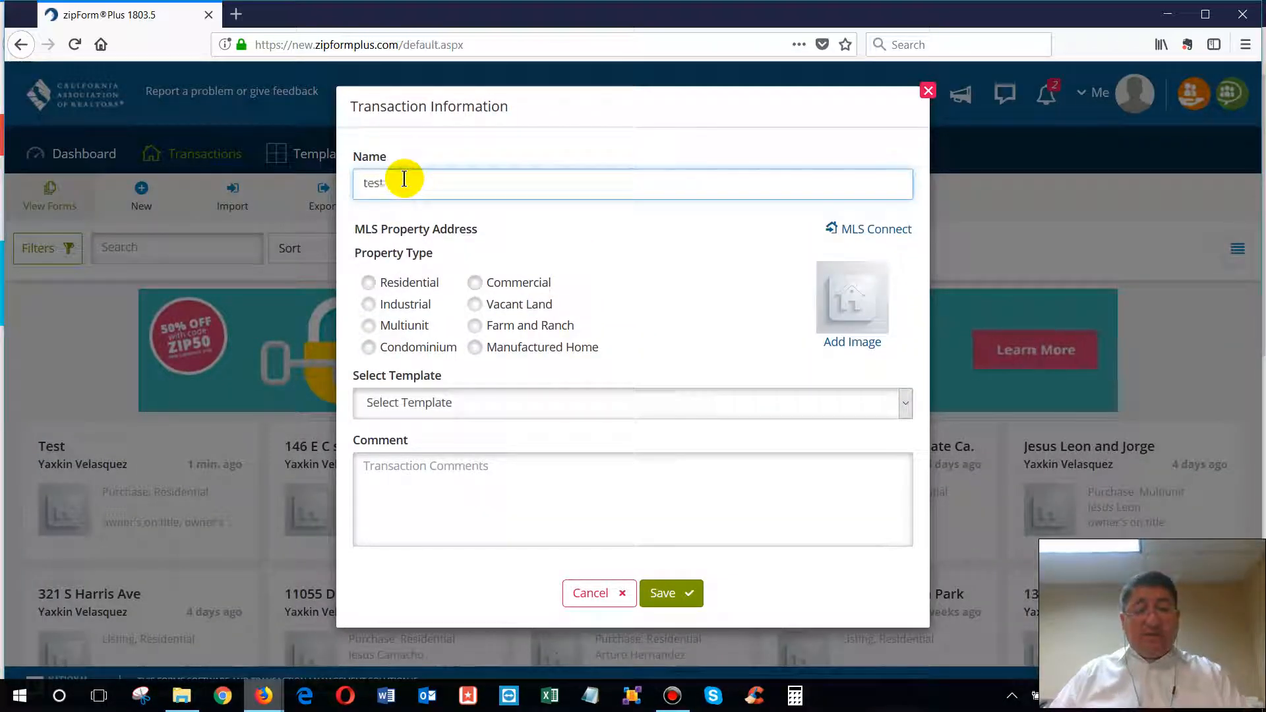
type(" 2")
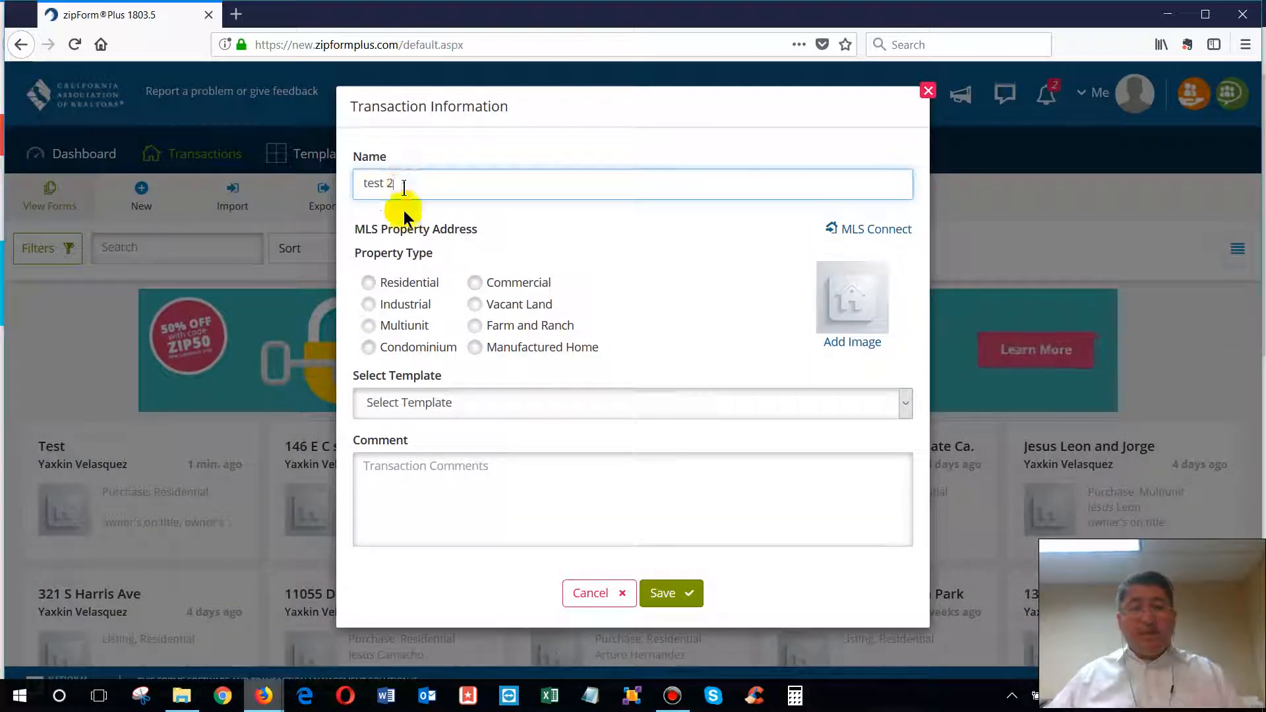
left_click(368, 282)
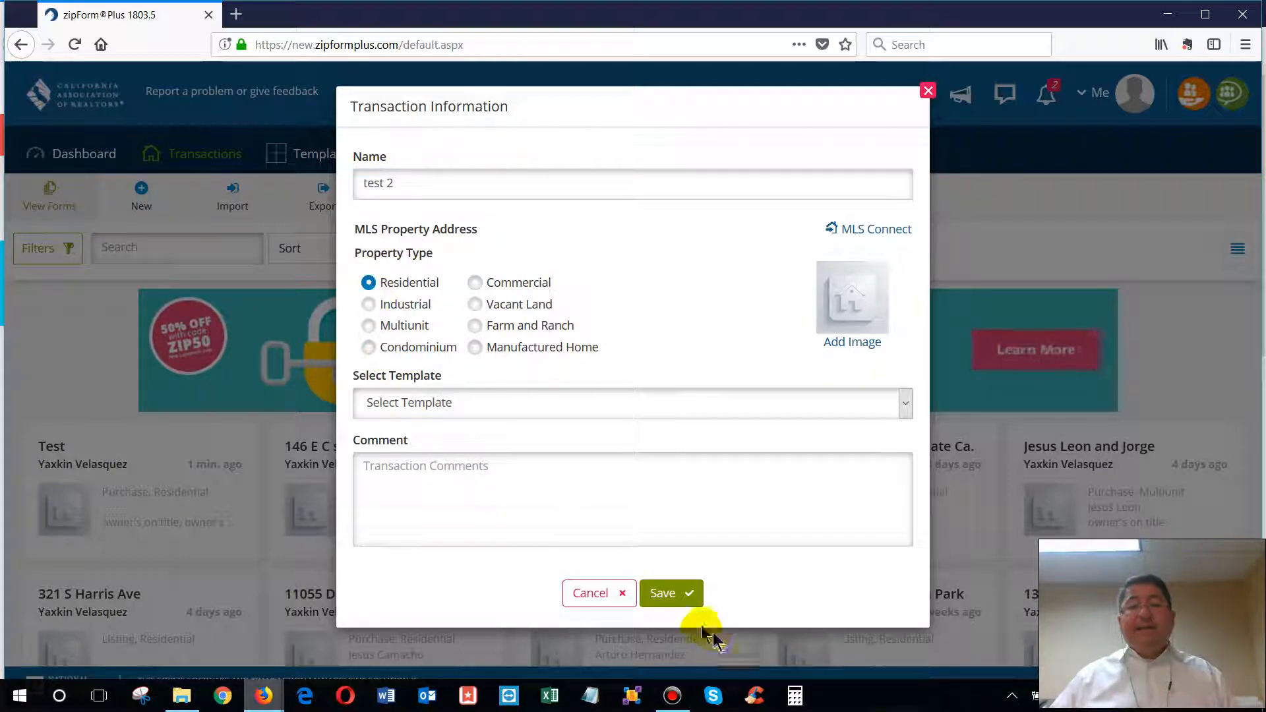
left_click(661, 595)
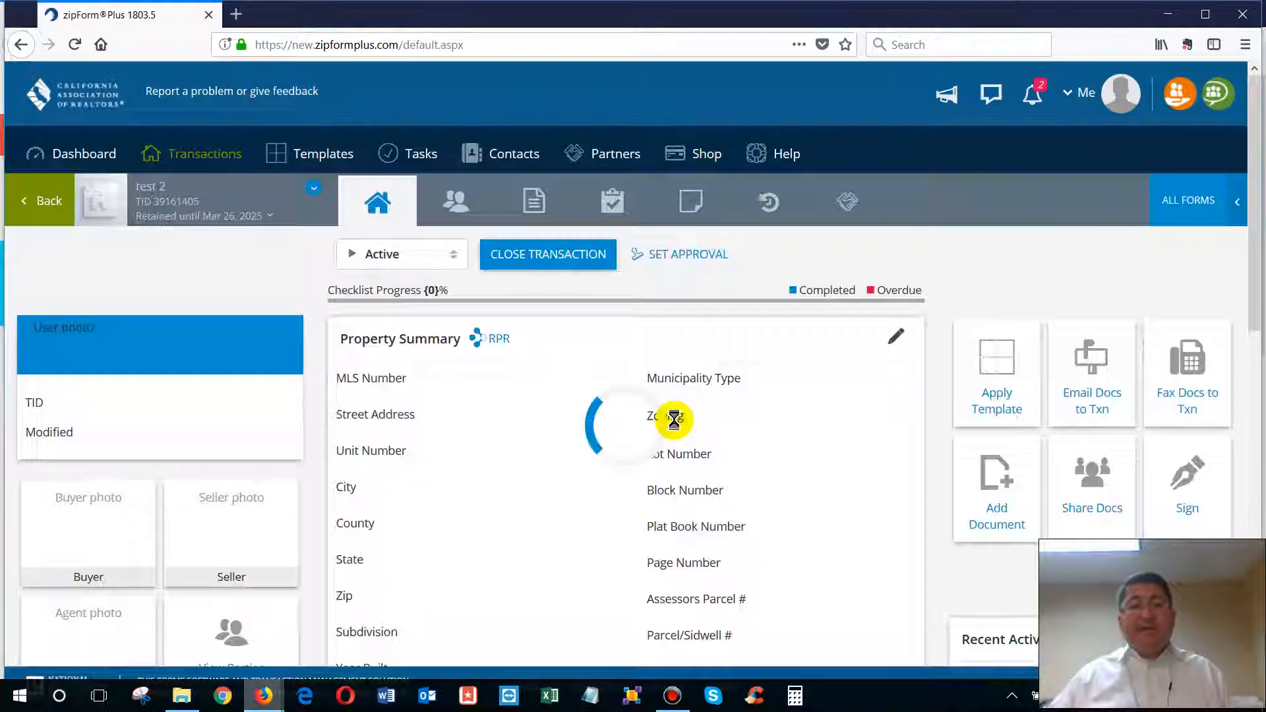
- Apply the Buyer Package template to the documents of the test 2 transaction
left_click(534, 206)
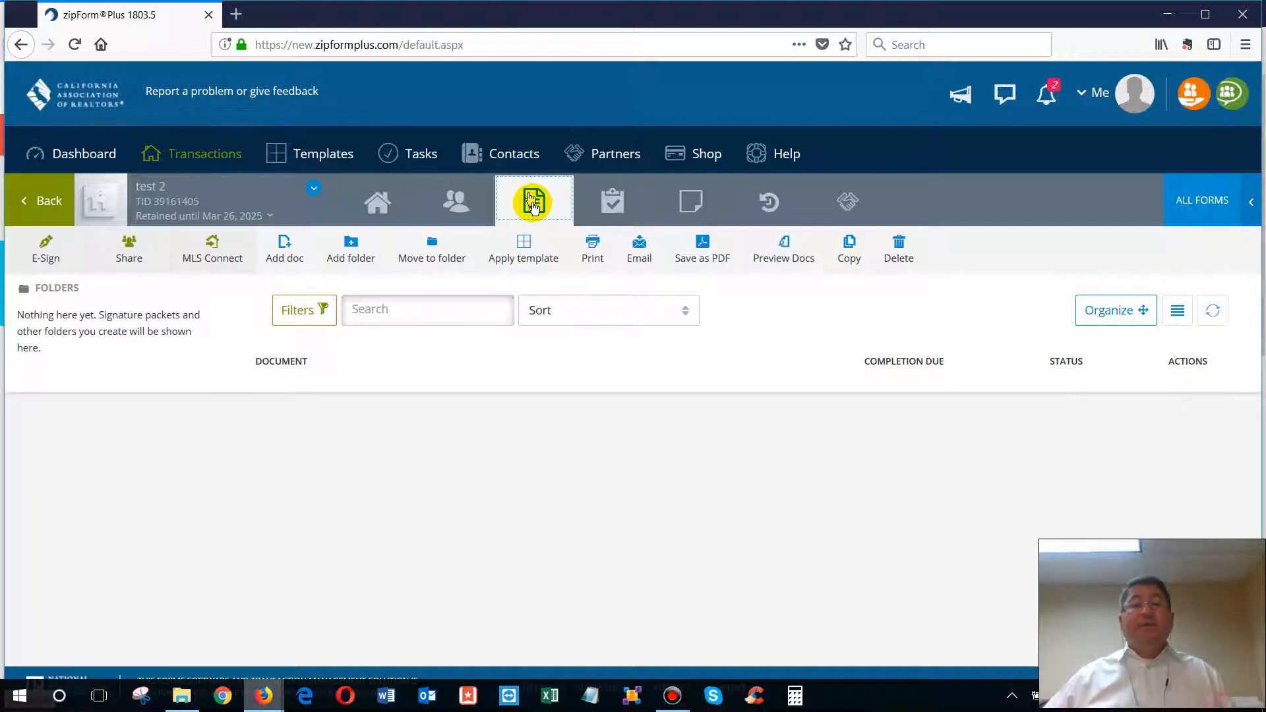
left_click(522, 252)
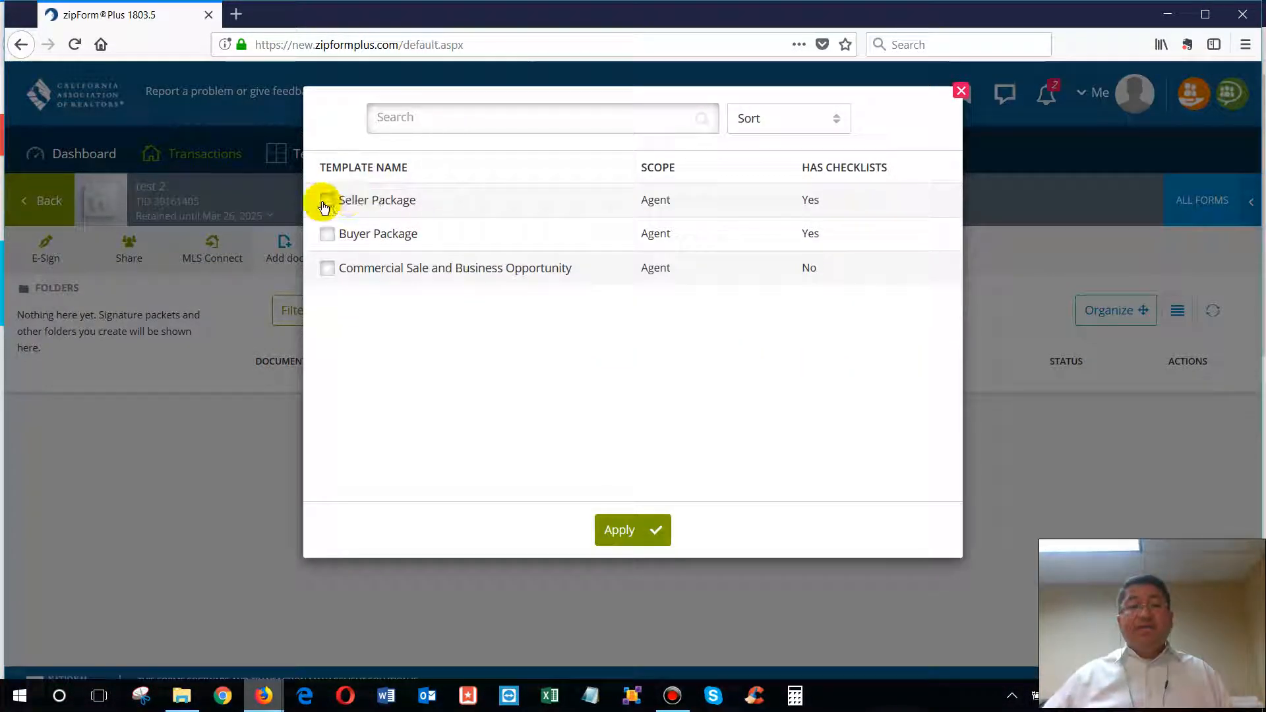
left_click(325, 234)
left_click(626, 531)
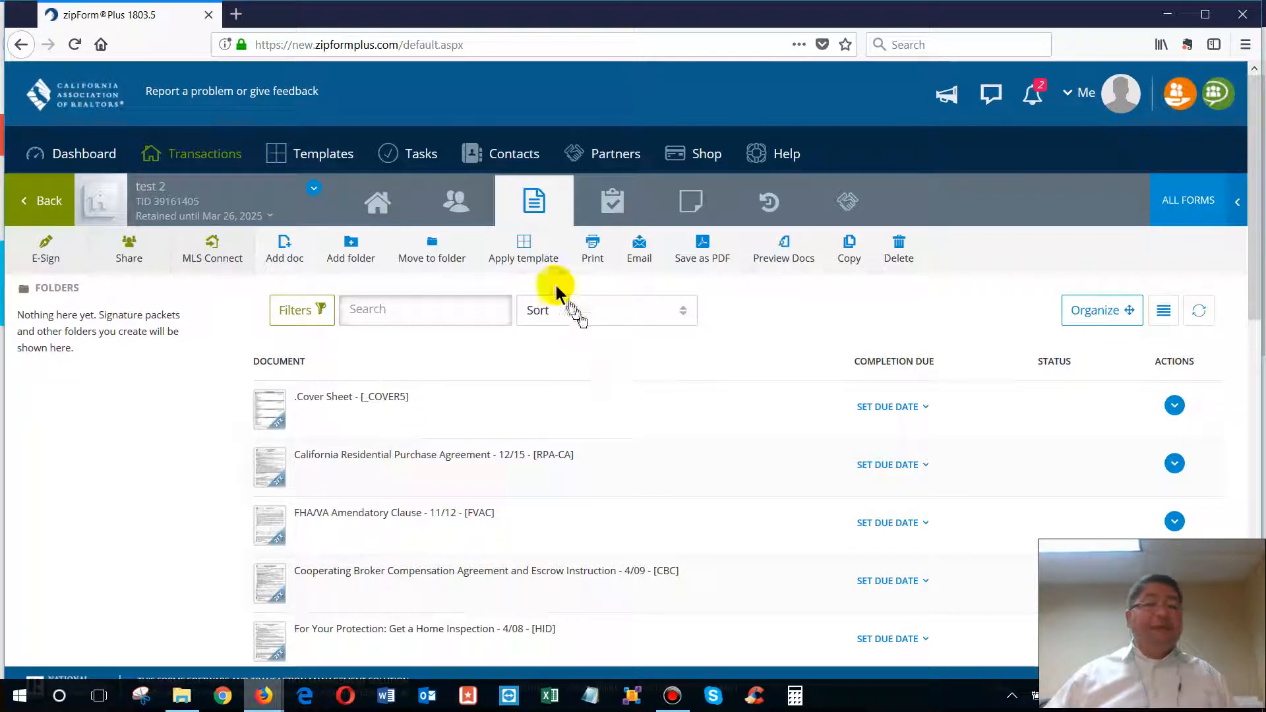
- Add the Seller Package template to the test 2 transaction's documents as well
left_click(498, 239)
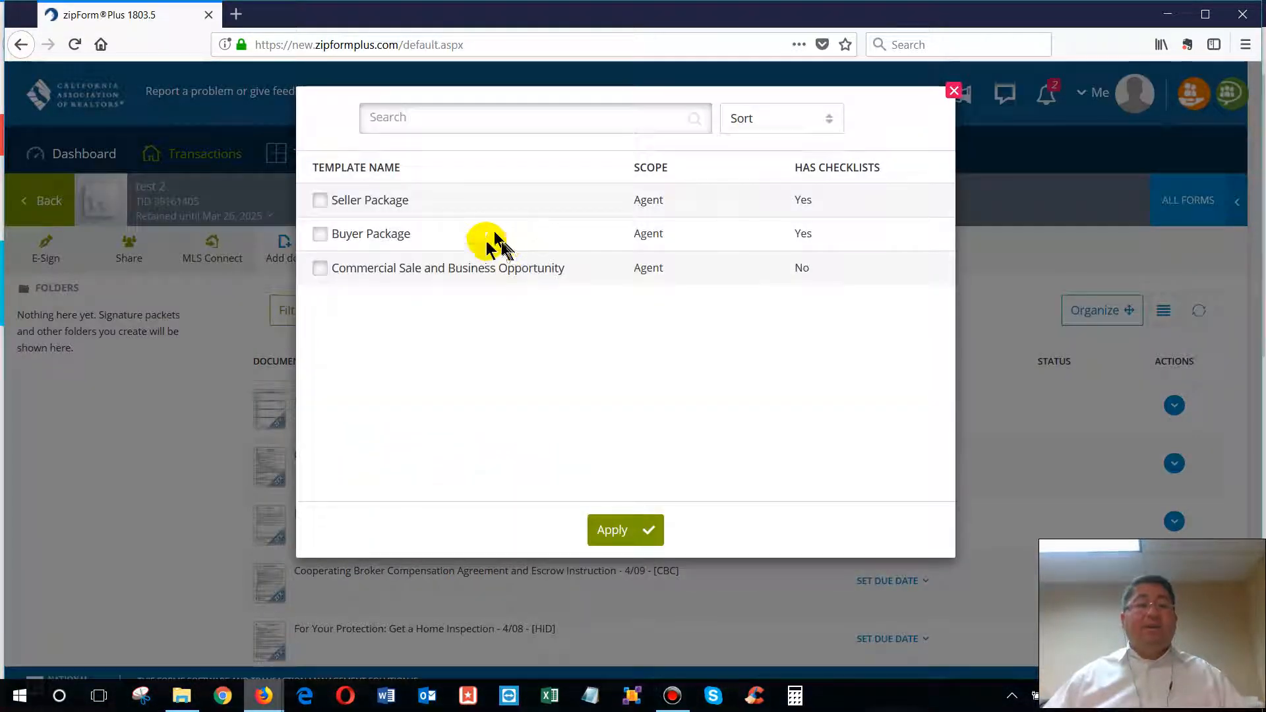
left_click(318, 203)
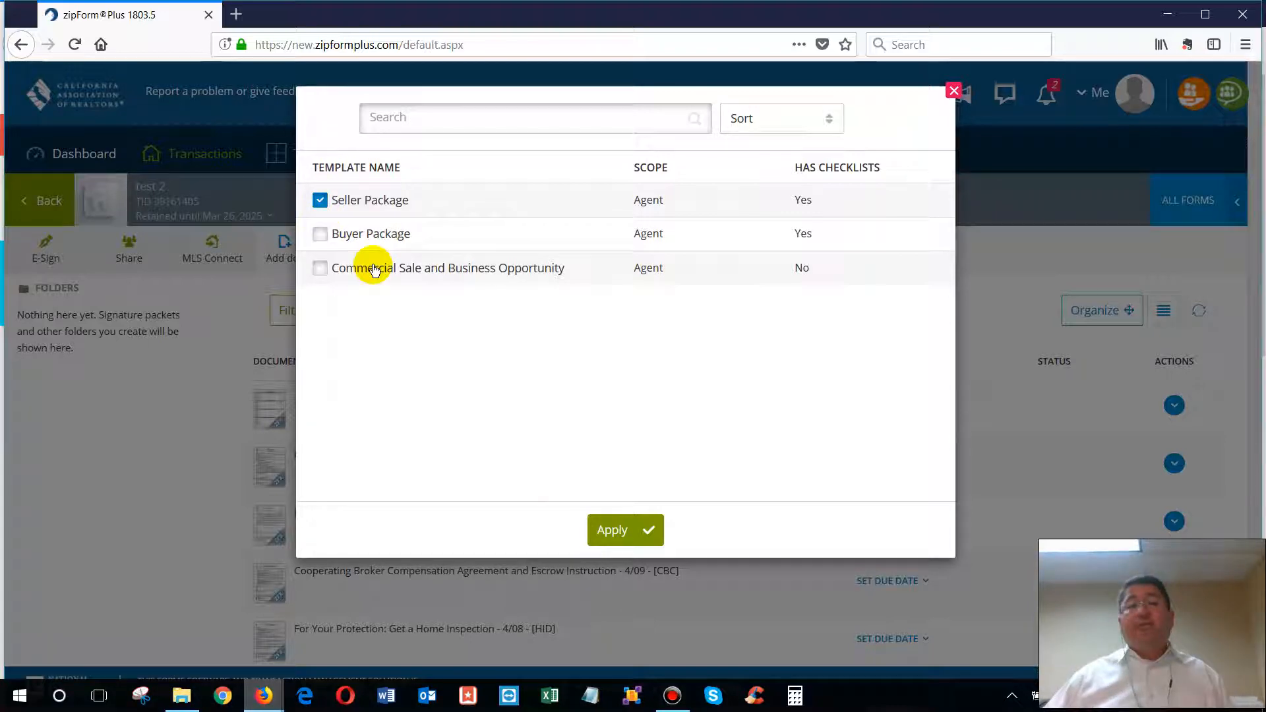
left_click(603, 530)
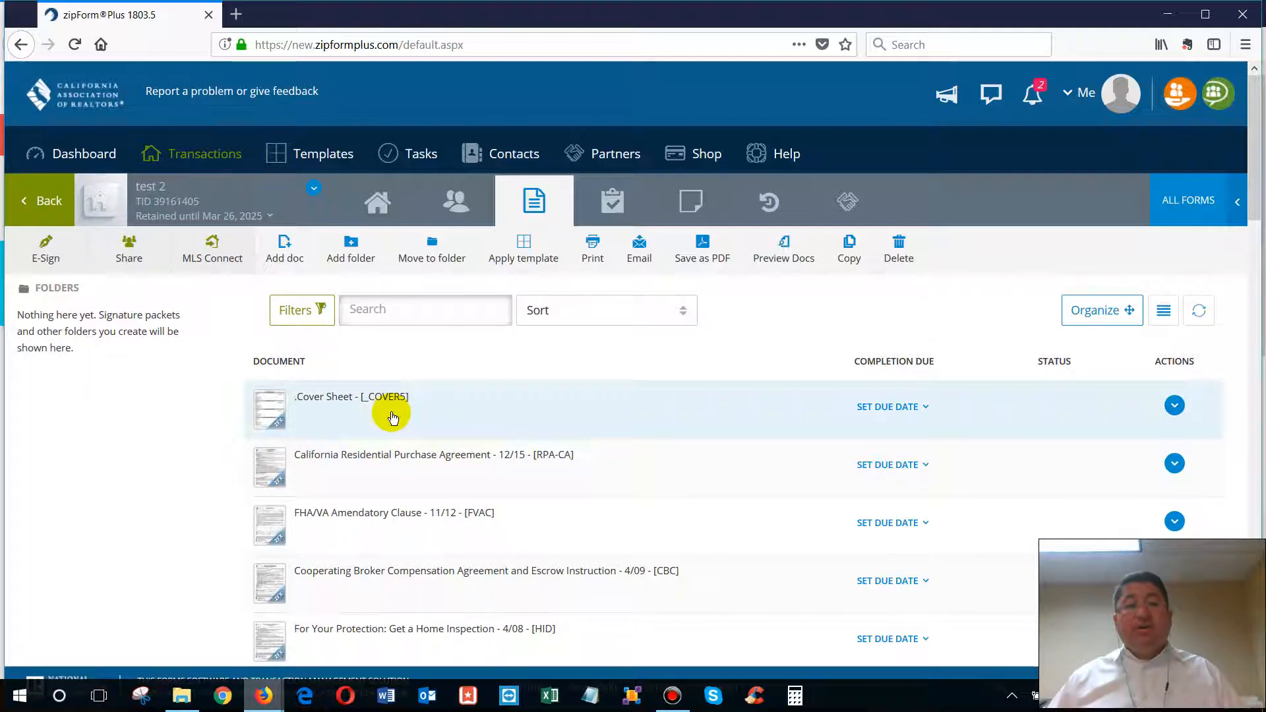
- Open the test 2 transaction's cover sheet and review its combined list of buyer and seller forms
left_click(393, 420)
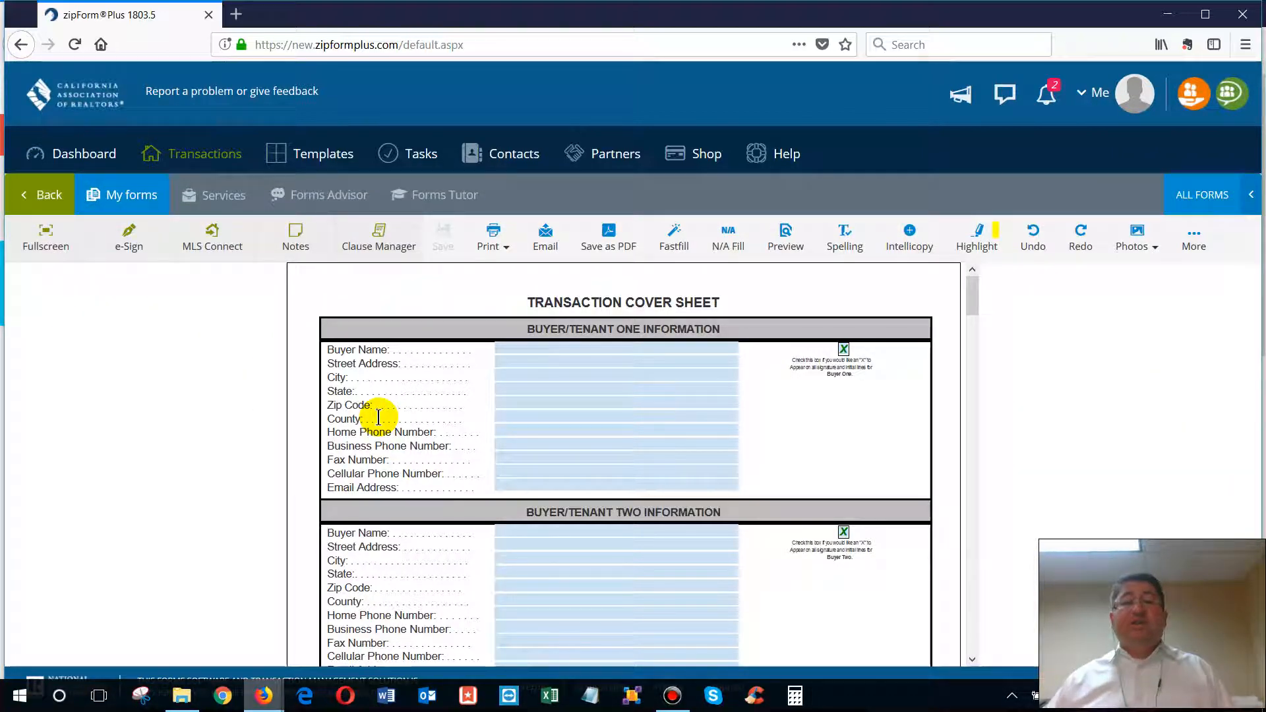
left_click(113, 205)
scroll(109, 263, "down", 2)
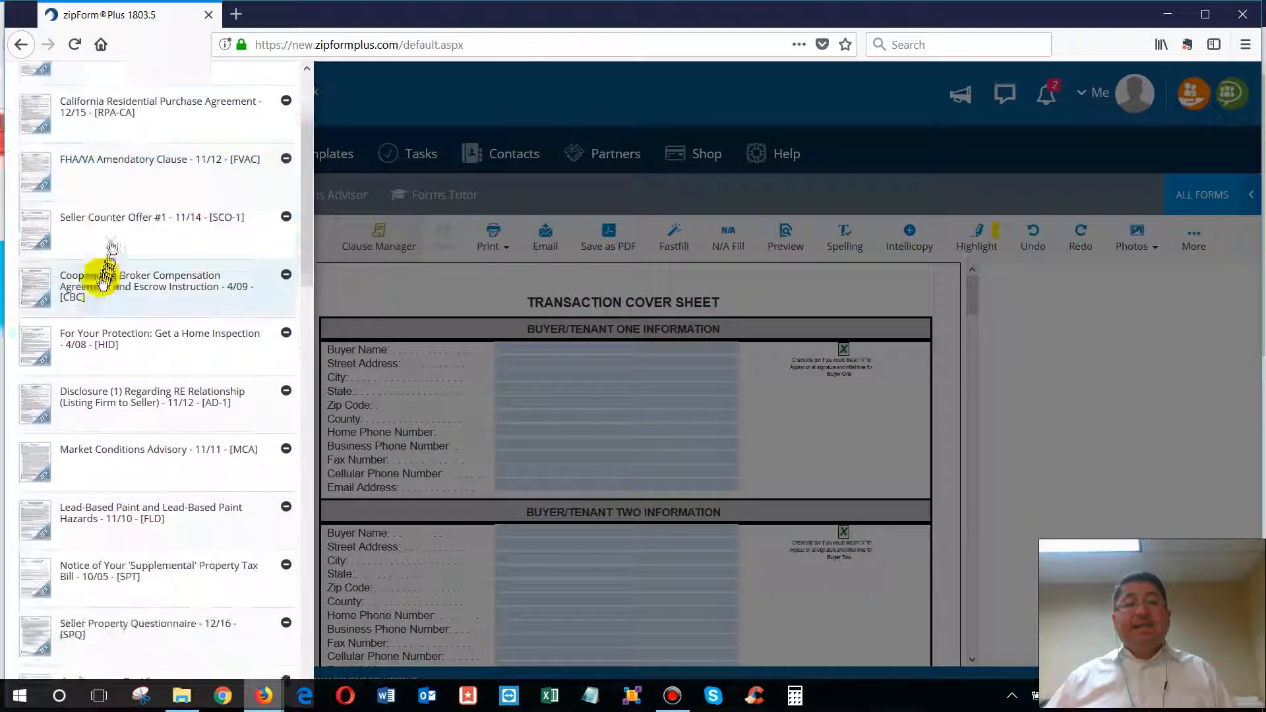
scroll(106, 277, "down", 15)
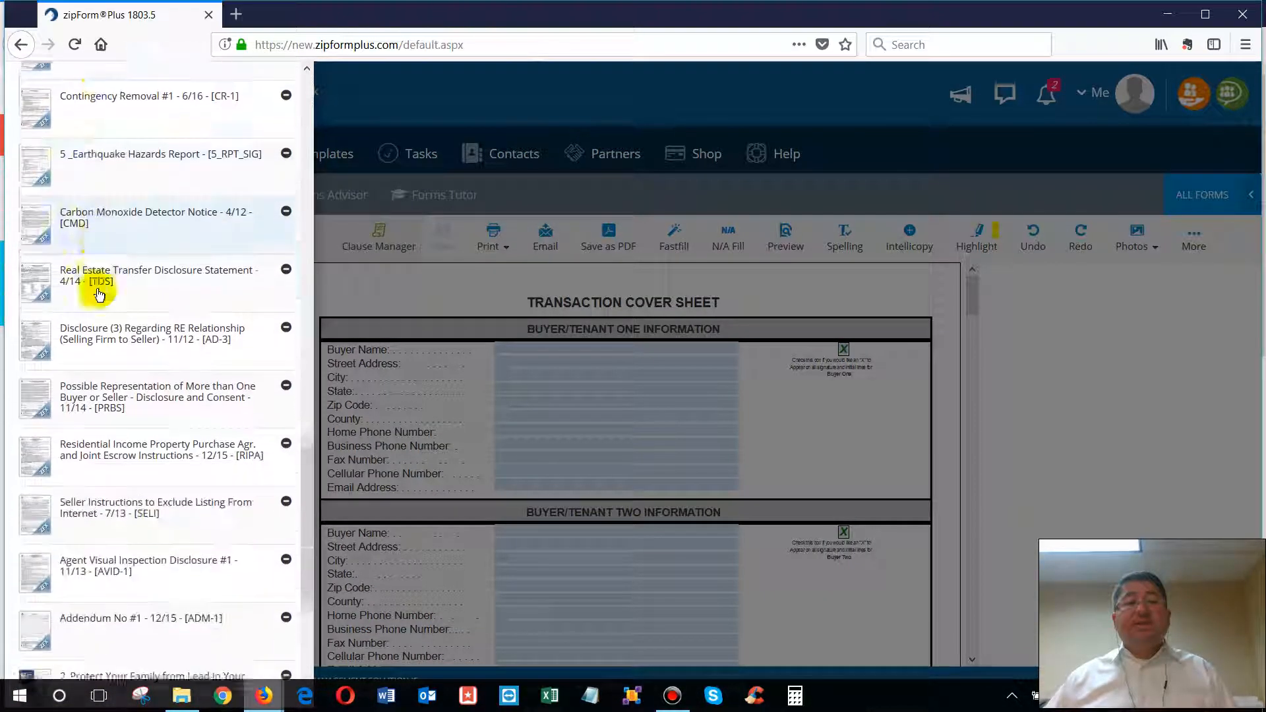
scroll(99, 294, "down", 5)
scroll(97, 294, "up", 15)
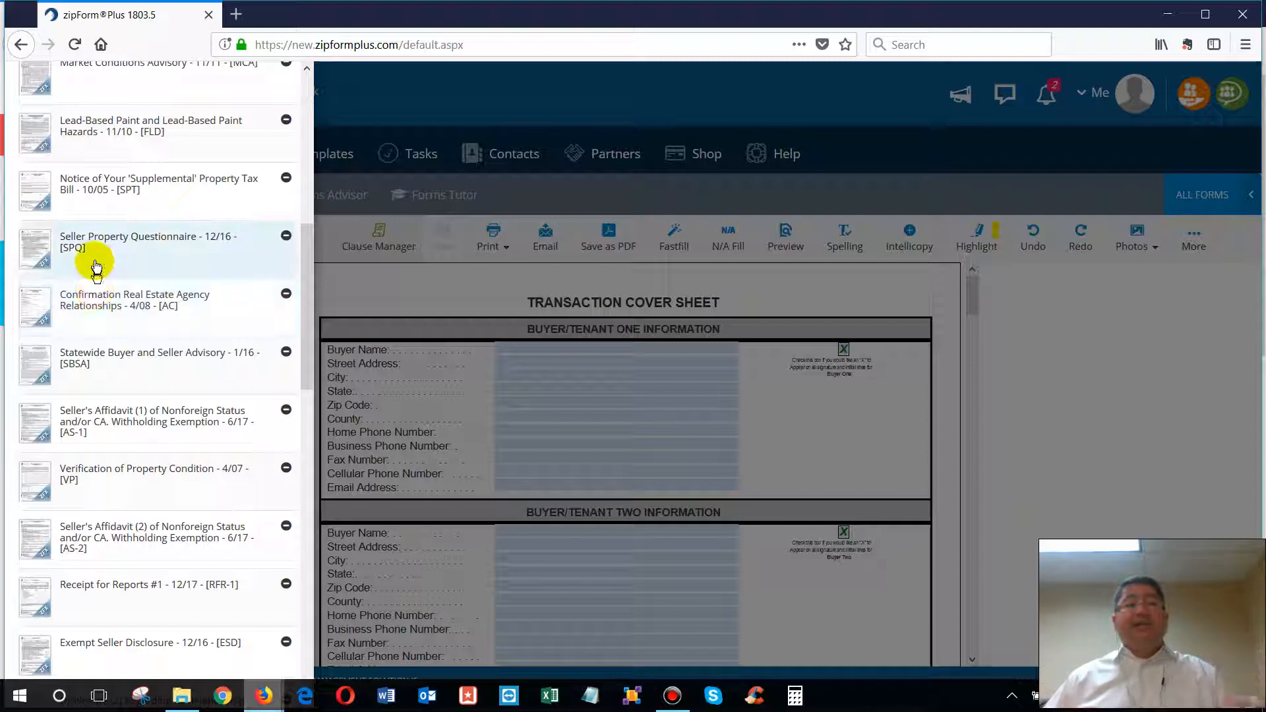
scroll(94, 264, "up", 10)
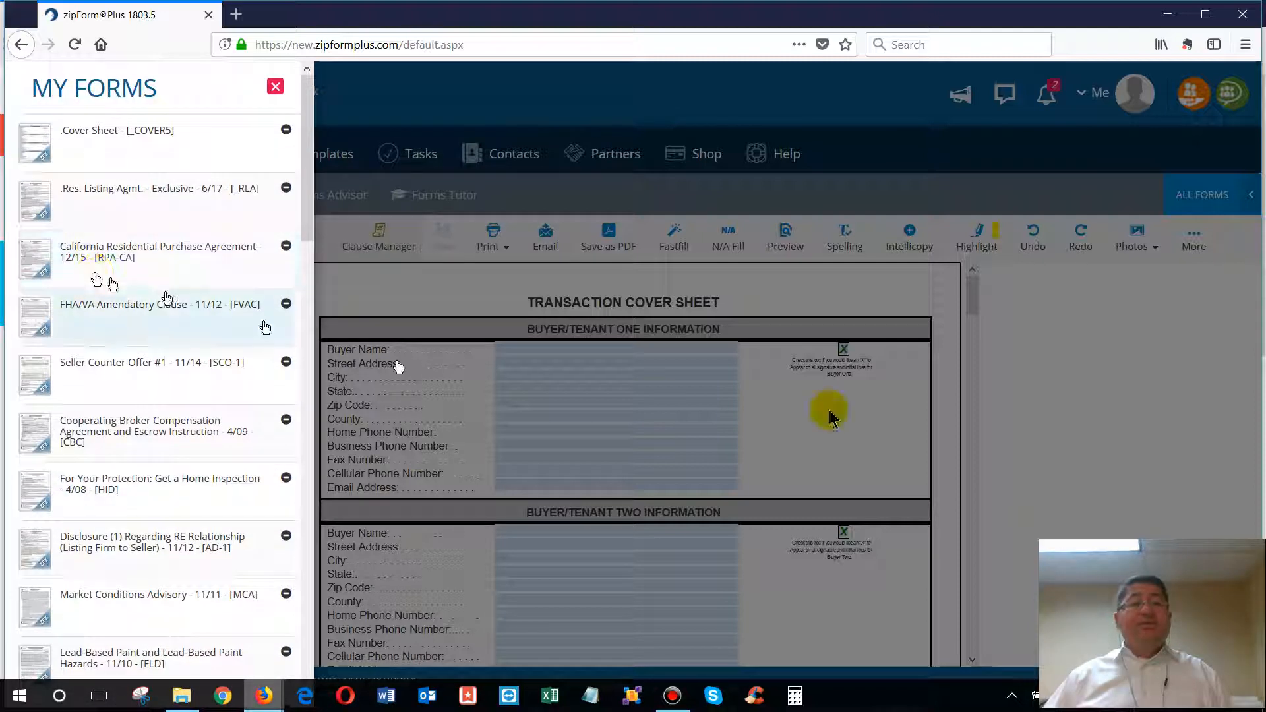
left_click(1009, 376)
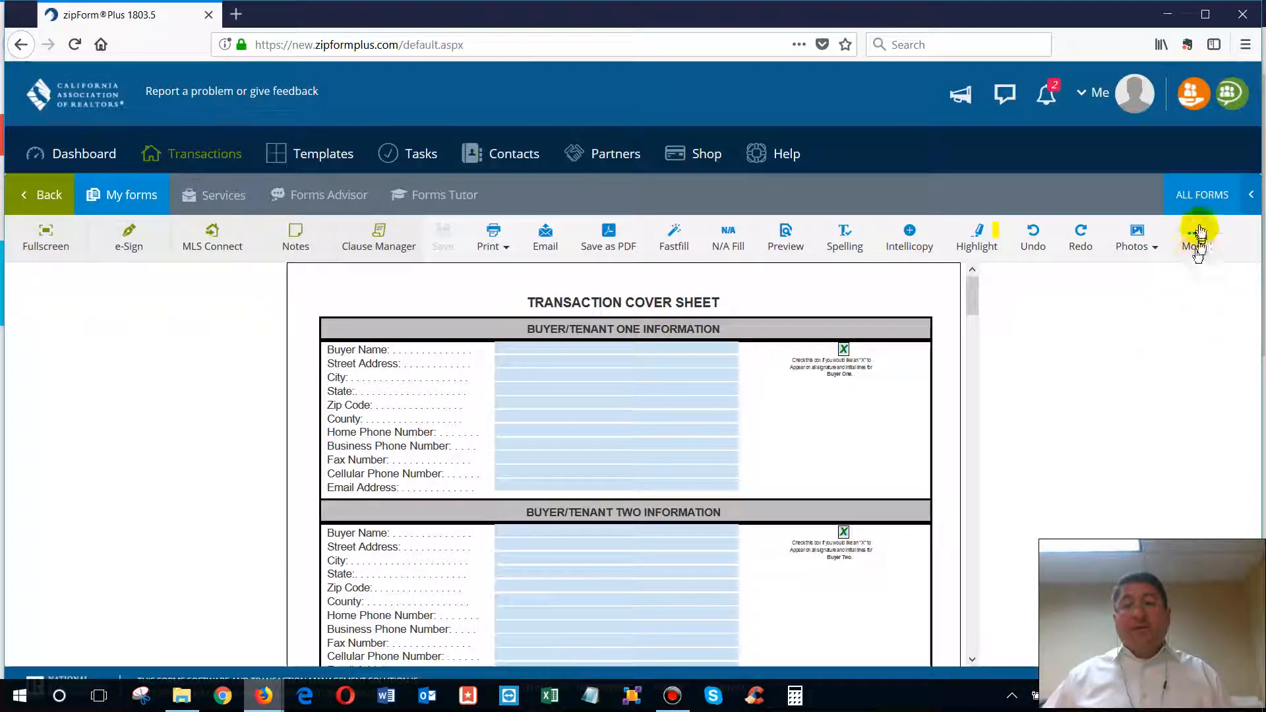
- Add the Additional Signature Addendum #1 - 4/06 form to the transaction from the California Association of REALTORS library
left_click(1193, 205)
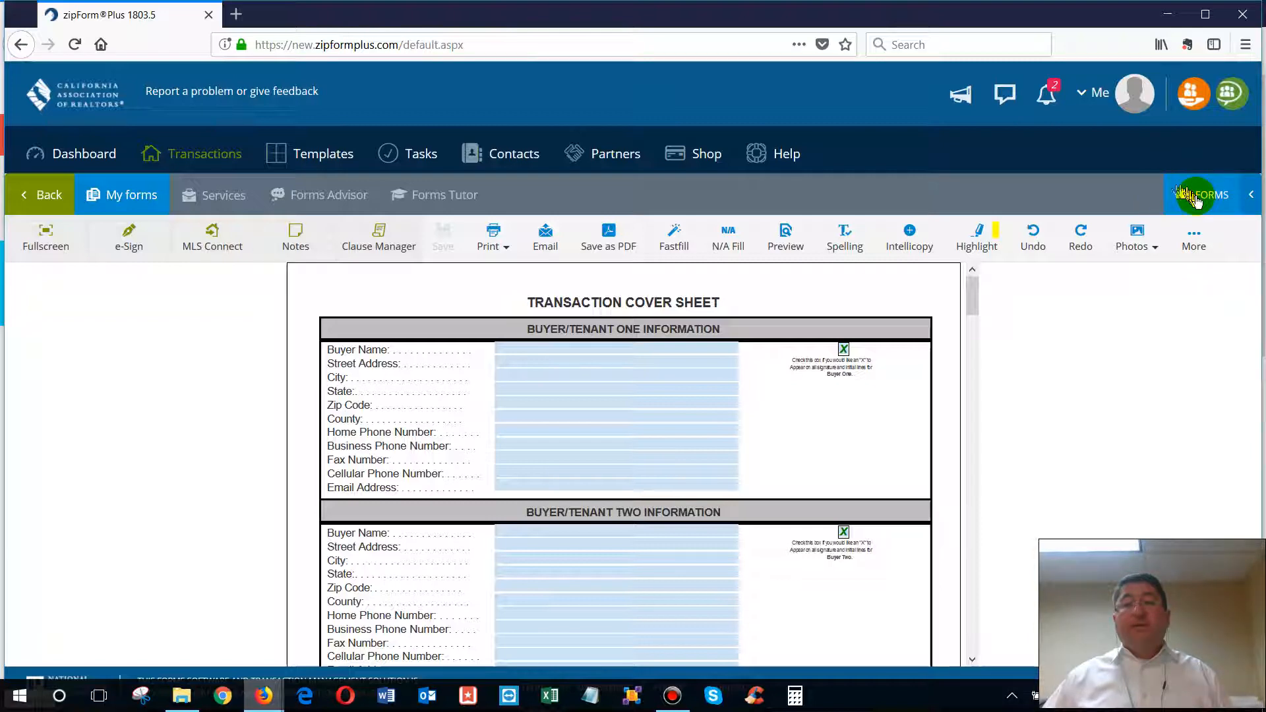
left_click(1210, 198)
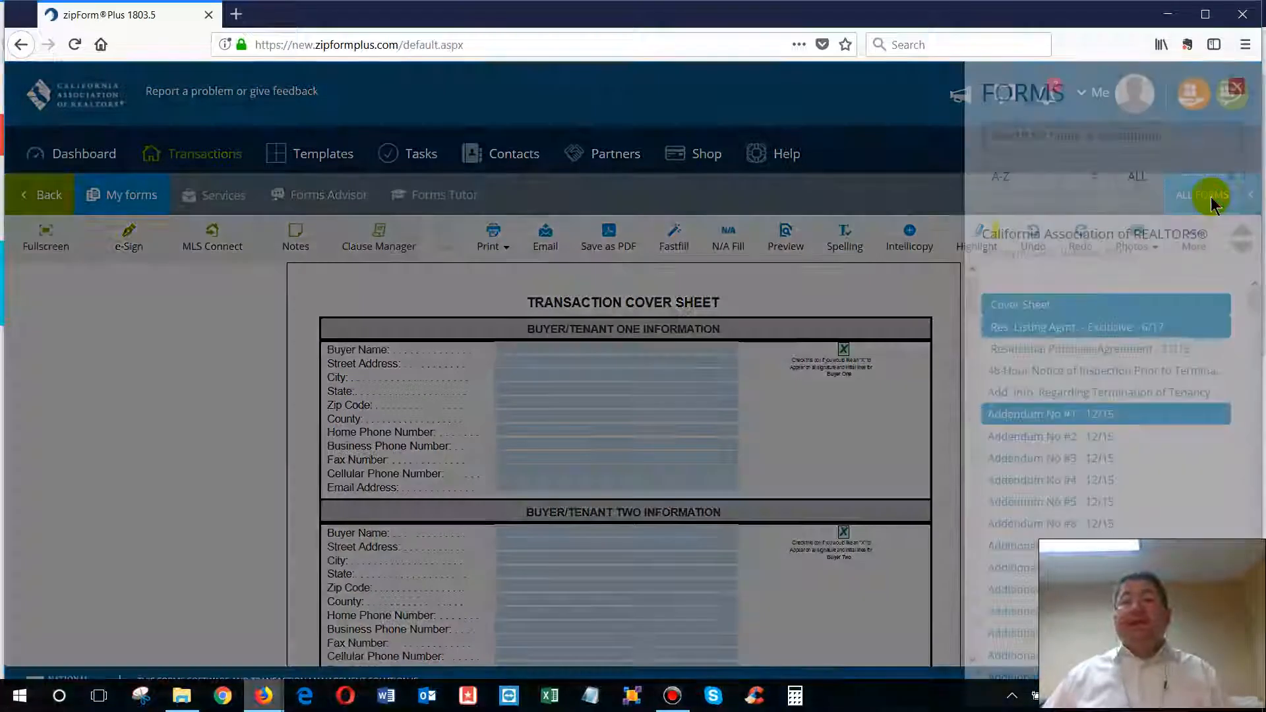
scroll(1099, 410, "down", 15)
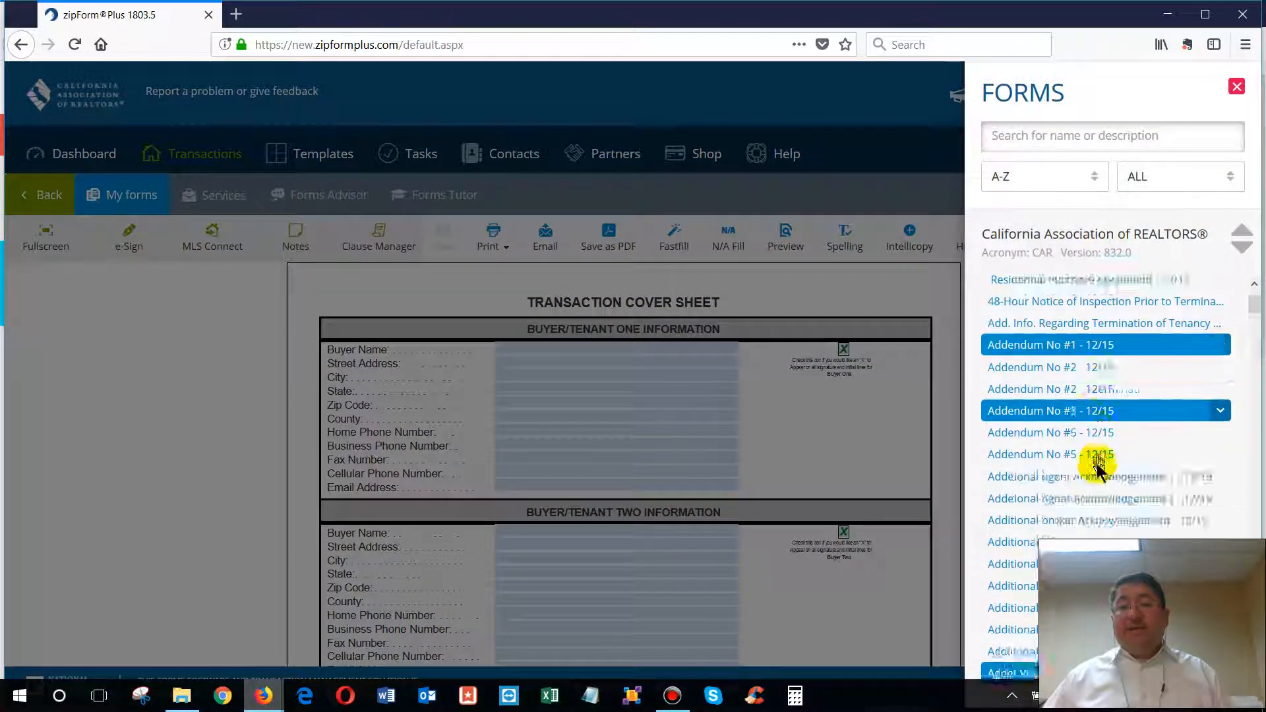
scroll(1094, 486, "up", 15)
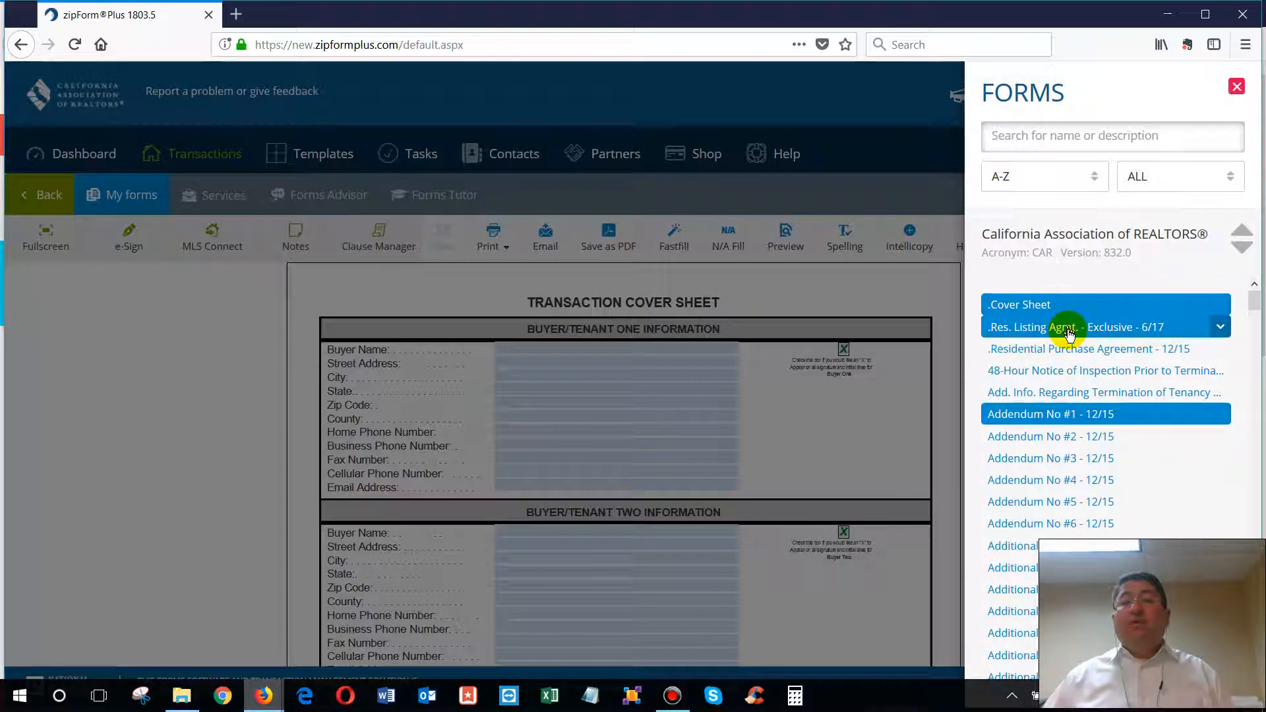
scroll(1106, 502, "down", 3)
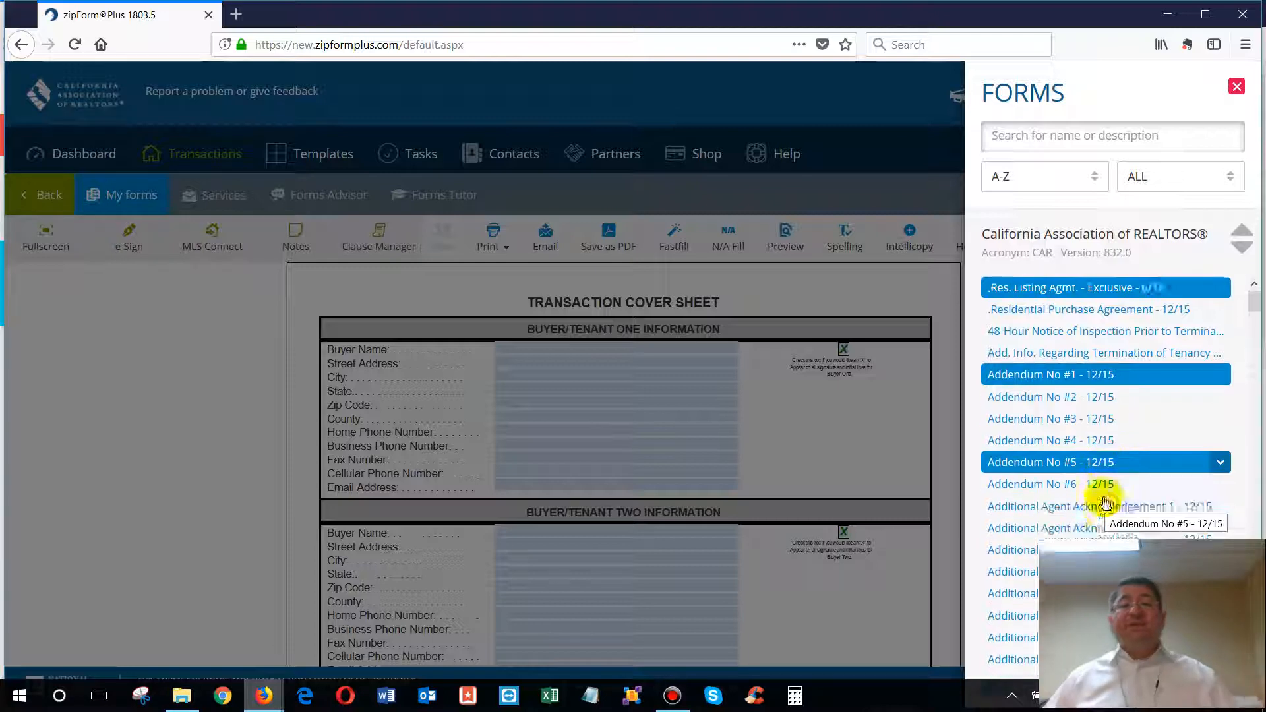
scroll(1131, 457, "up", 3)
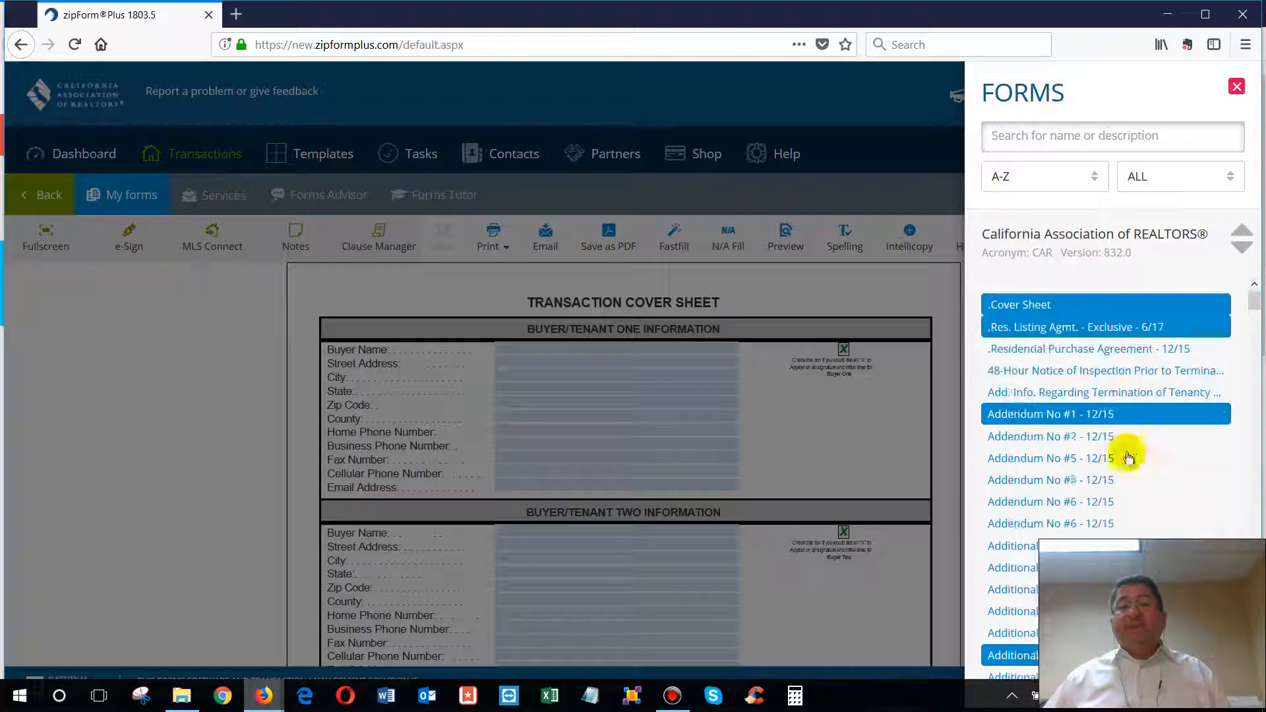
scroll(1130, 445, "down", 5)
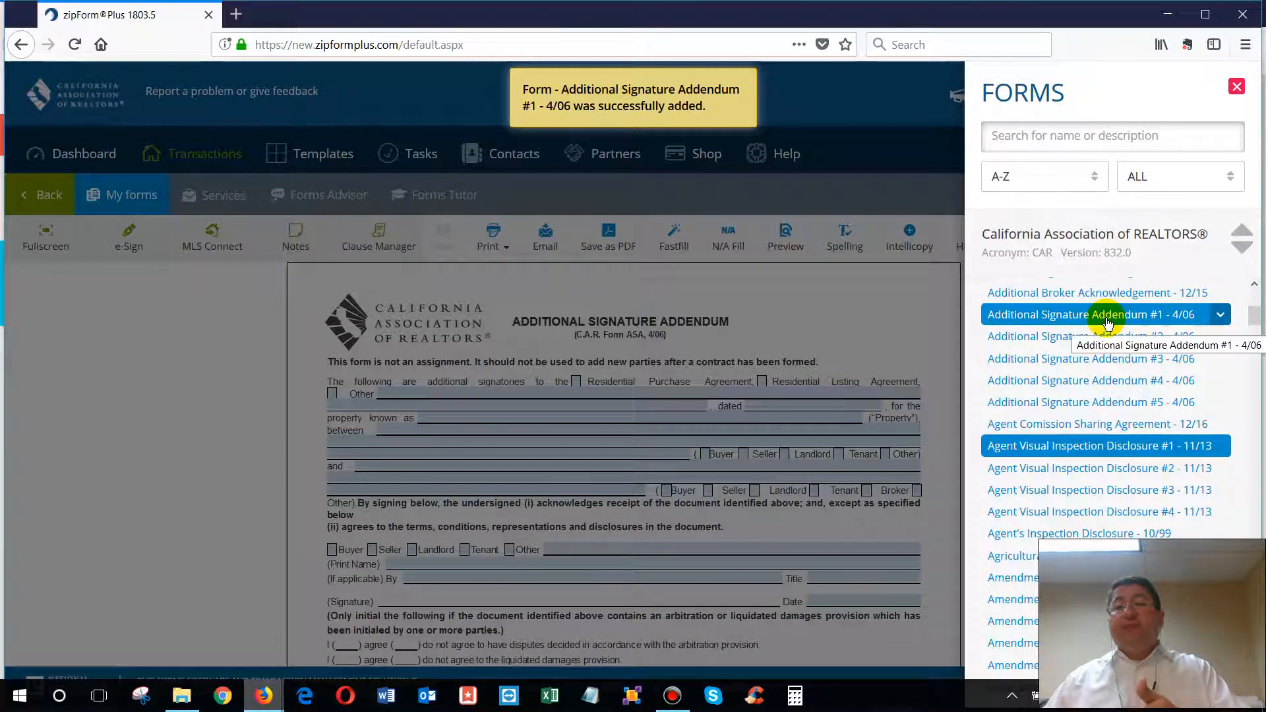
- Search the forms library for business, add the Business Disclosure Statement - 10/01 to the transaction, and clear the search
left_click(1025, 136)
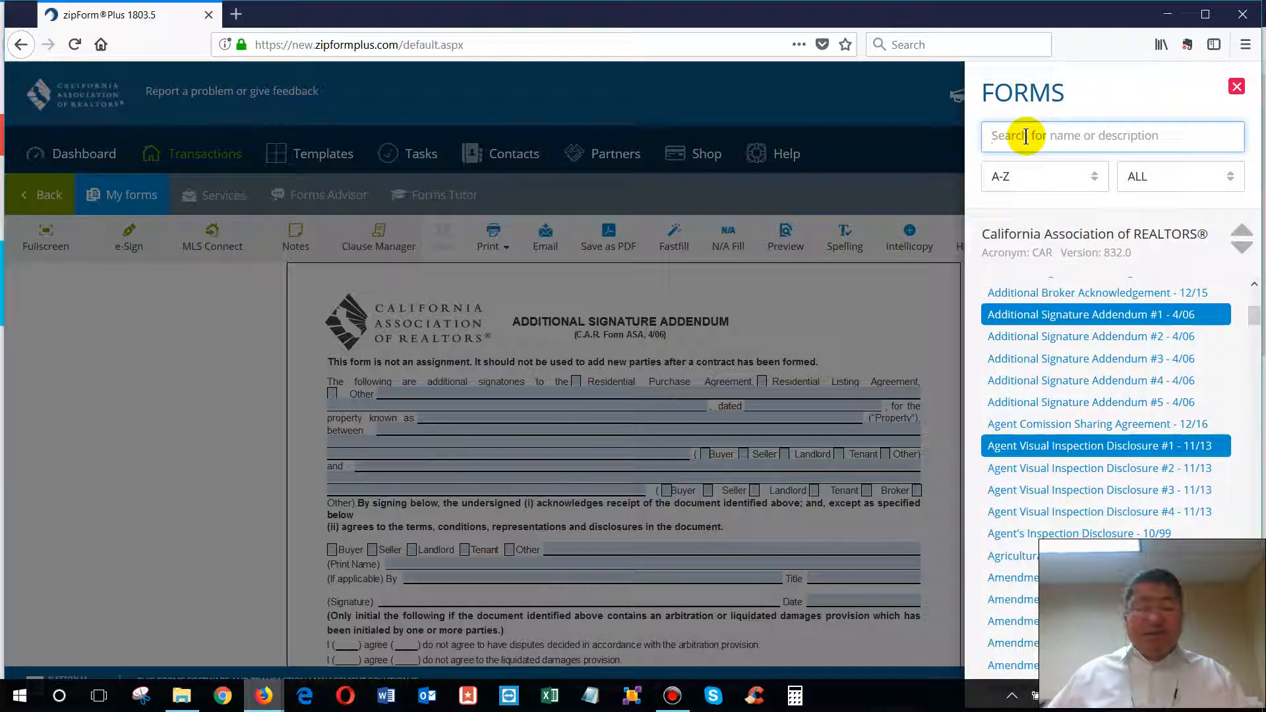
type("business")
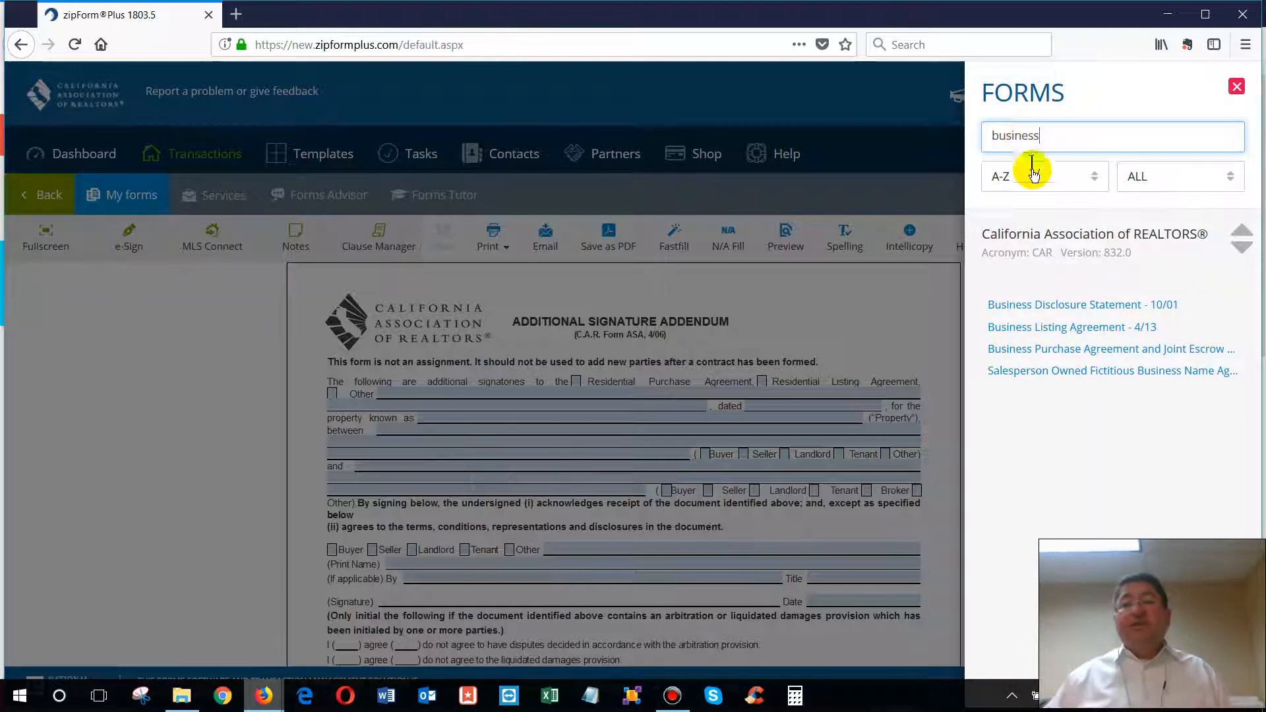
left_click(1050, 305)
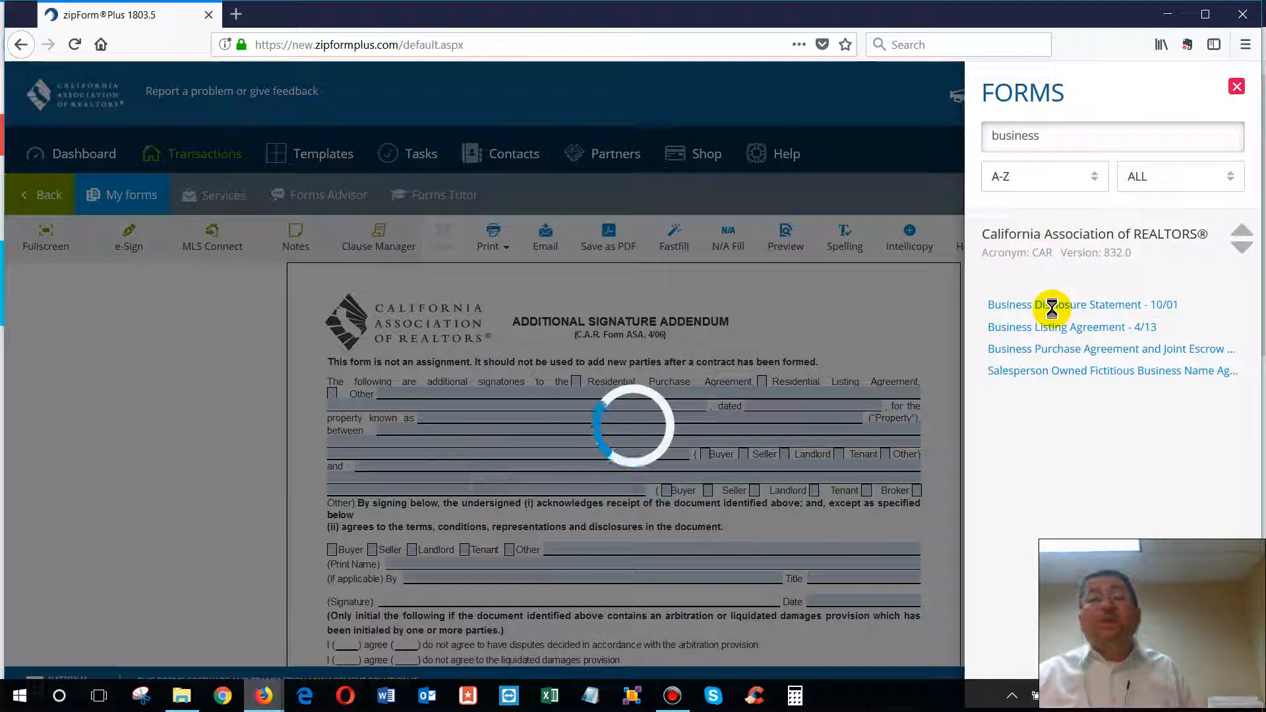
left_click(1055, 136)
key("BackSpace")
key("BackSpace")
key("BackSpace")
key("BackSpace")
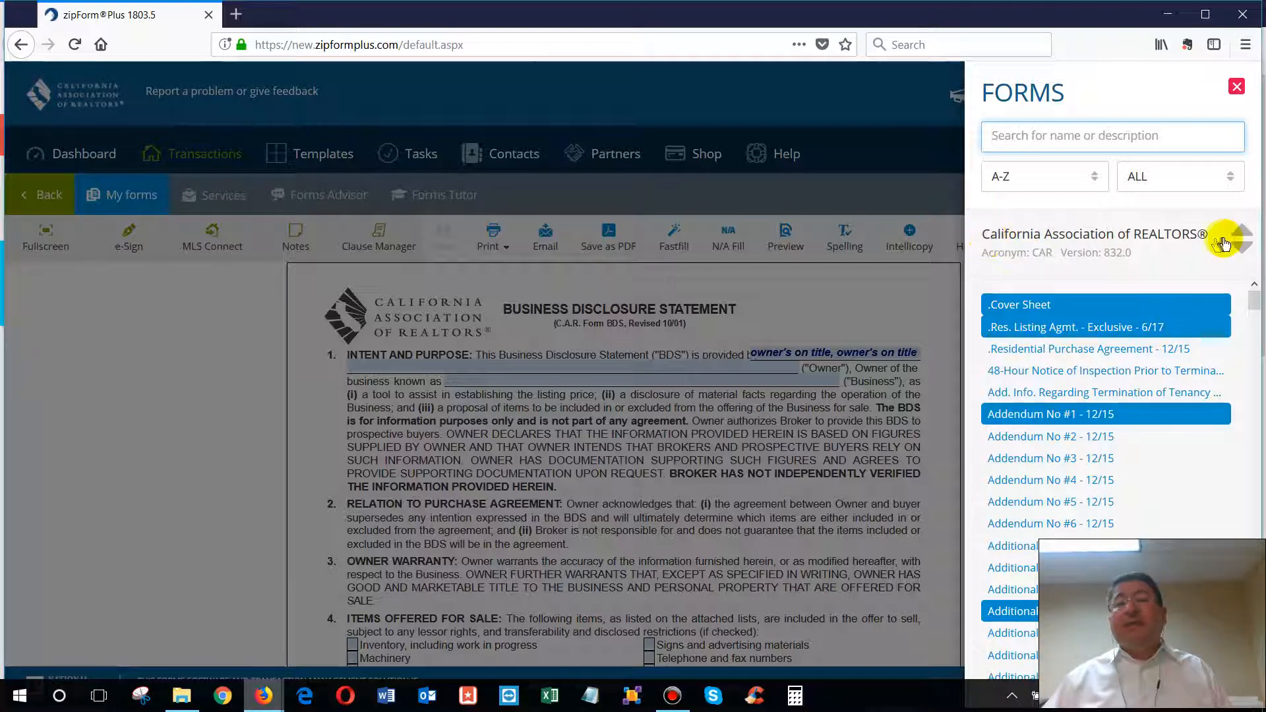
- Browse the forms in the California E-Pubs (Dues) library and the CAR Sample Letters library
left_click(1244, 256)
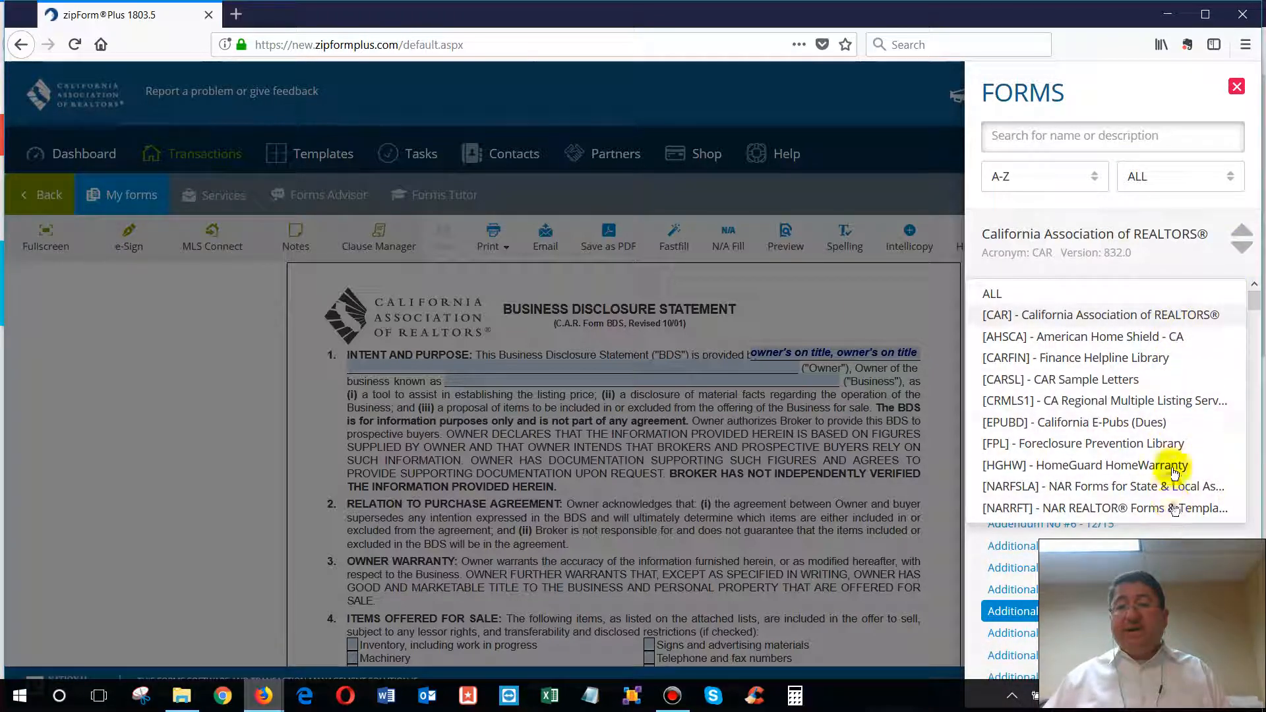
left_click(1087, 430)
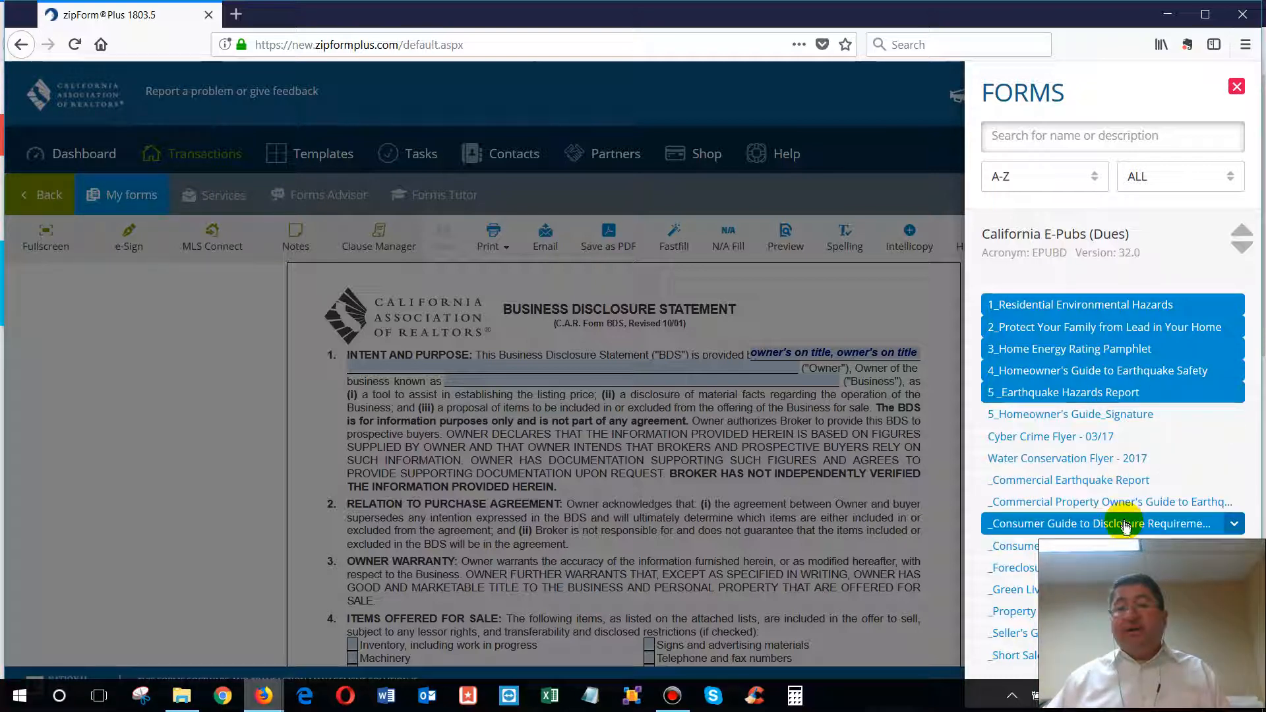
left_click(1242, 249)
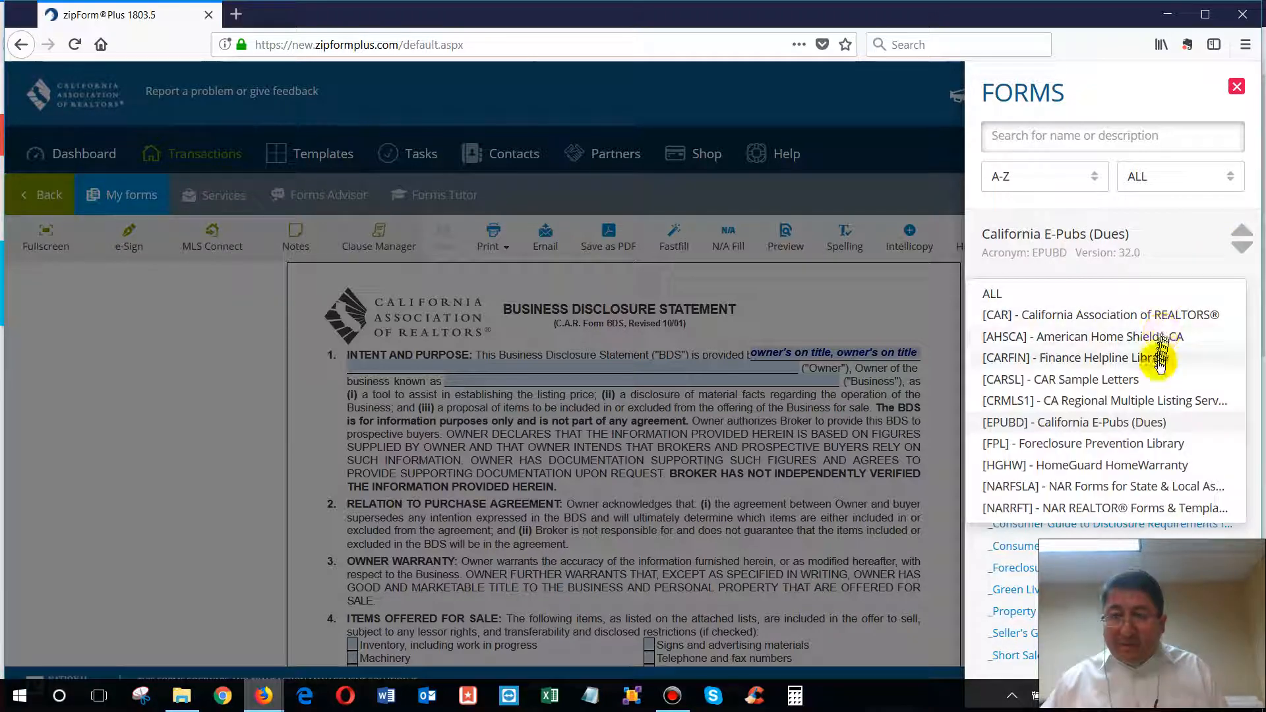
left_click(1049, 383)
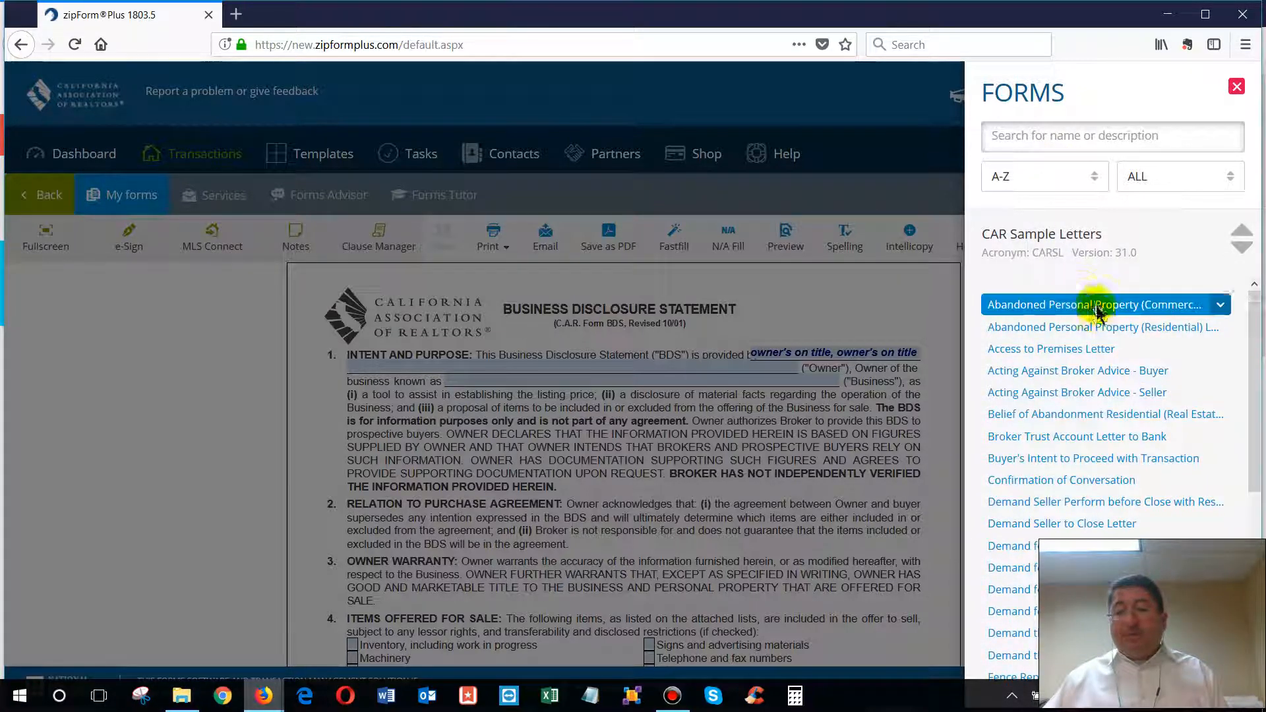
scroll(1082, 310, "down", 5)
scroll(1089, 335, "up", 5)
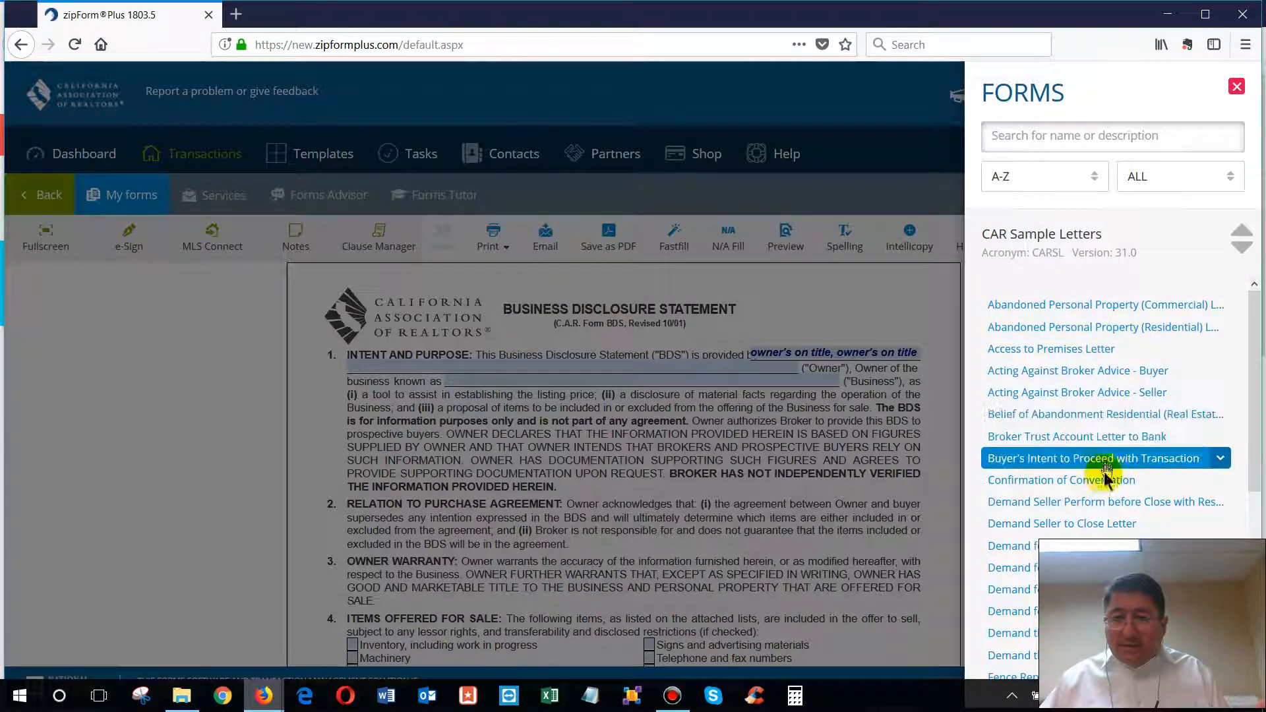
scroll(1102, 488, "down", 4)
scroll(1100, 491, "down", 3)
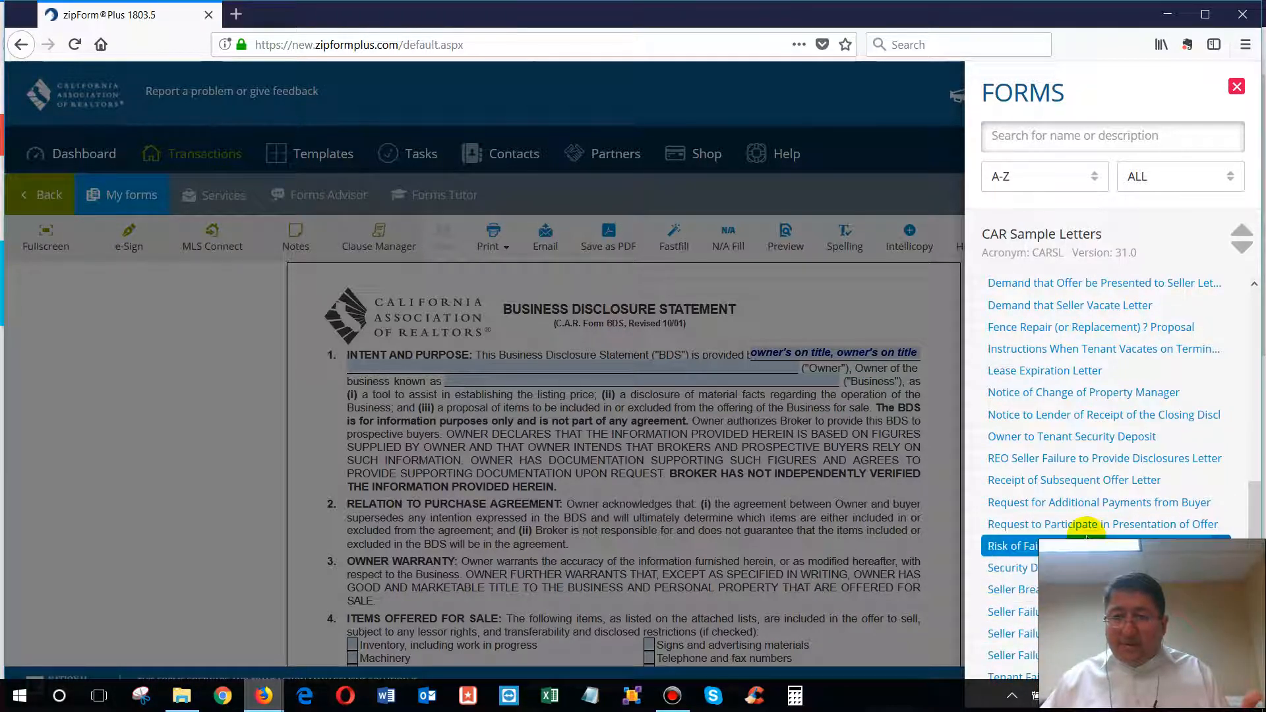
scroll(1088, 501, "up", 10)
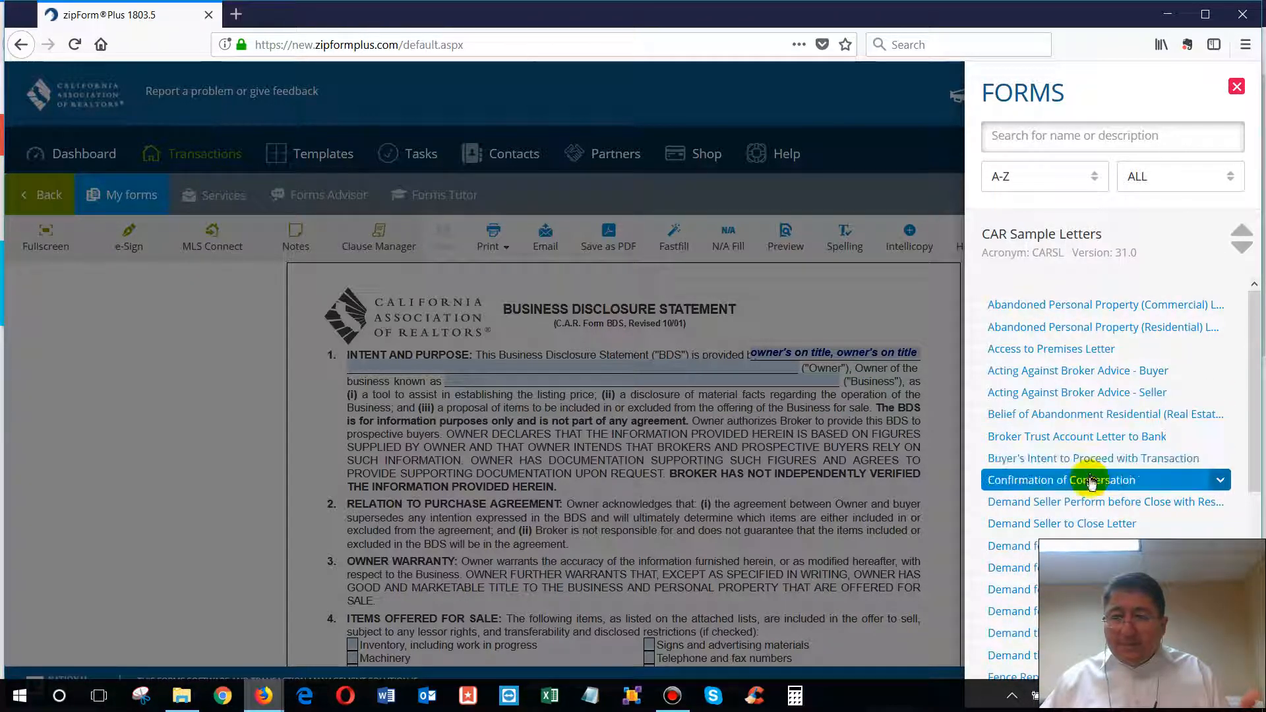
scroll(1091, 488, "down", 5)
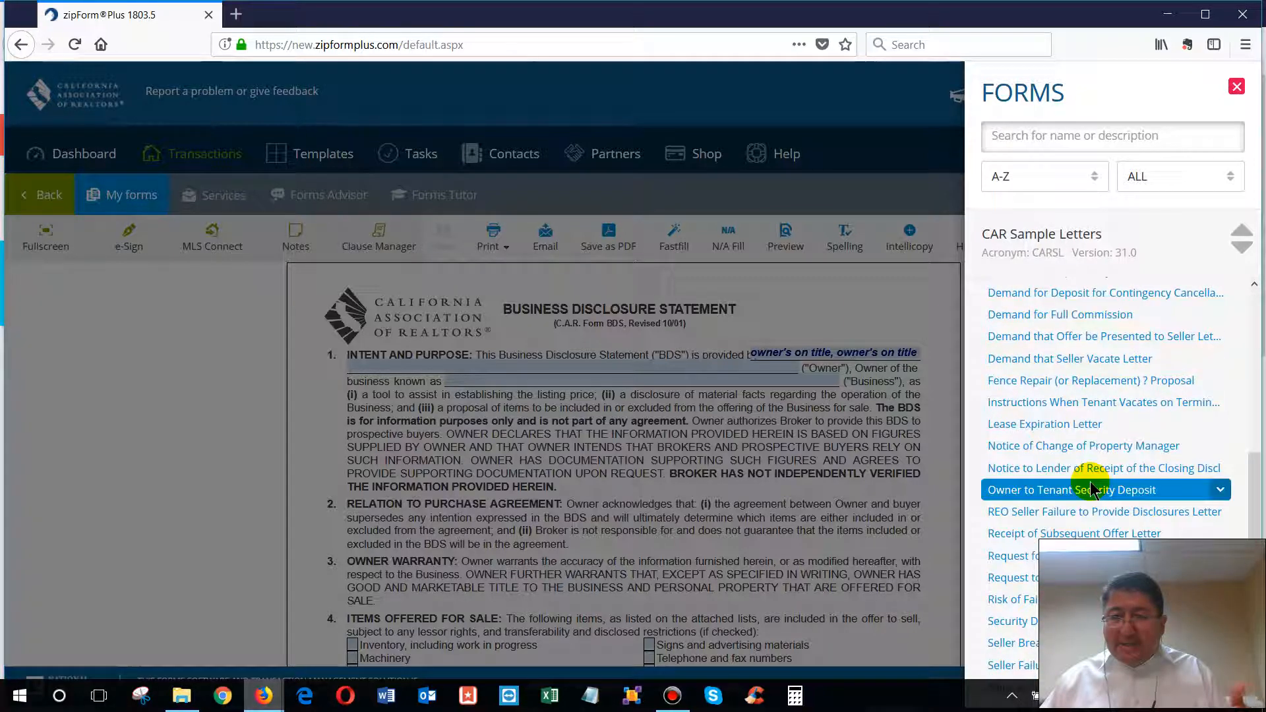
scroll(1093, 488, "down", 1)
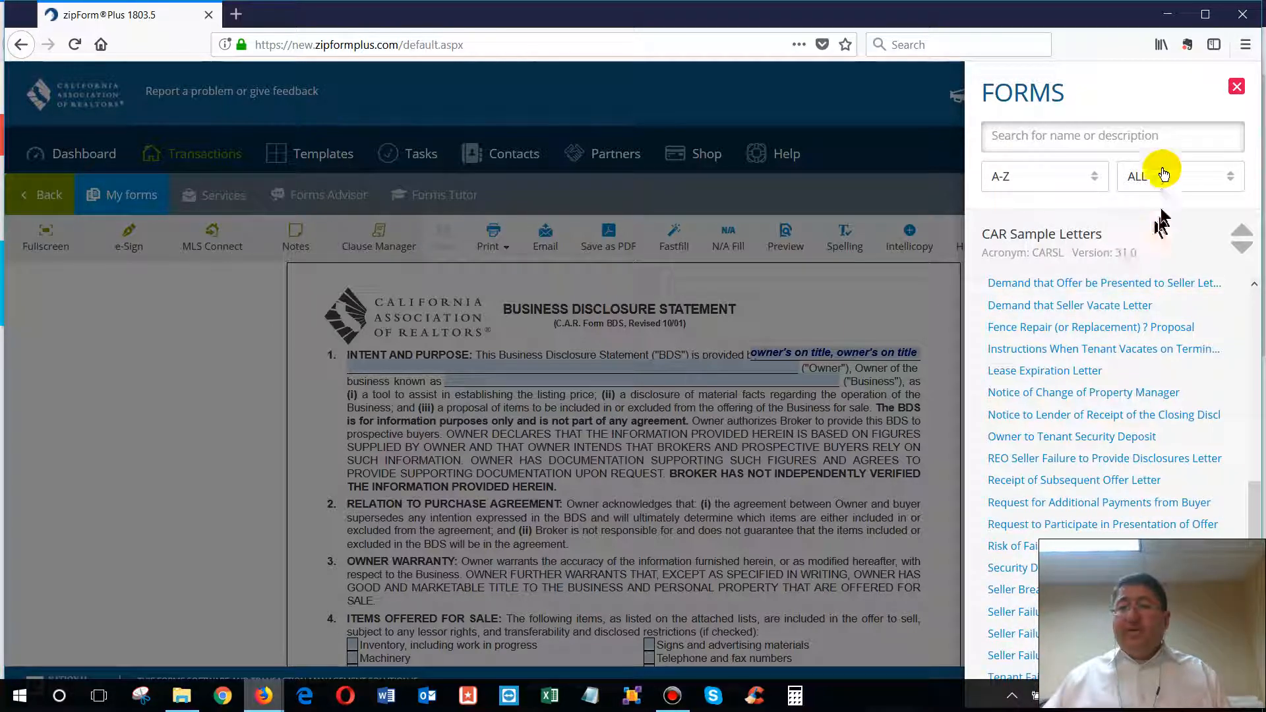
- View the CA Regional Multiple Listing Services form library and close the forms list
left_click(1242, 247)
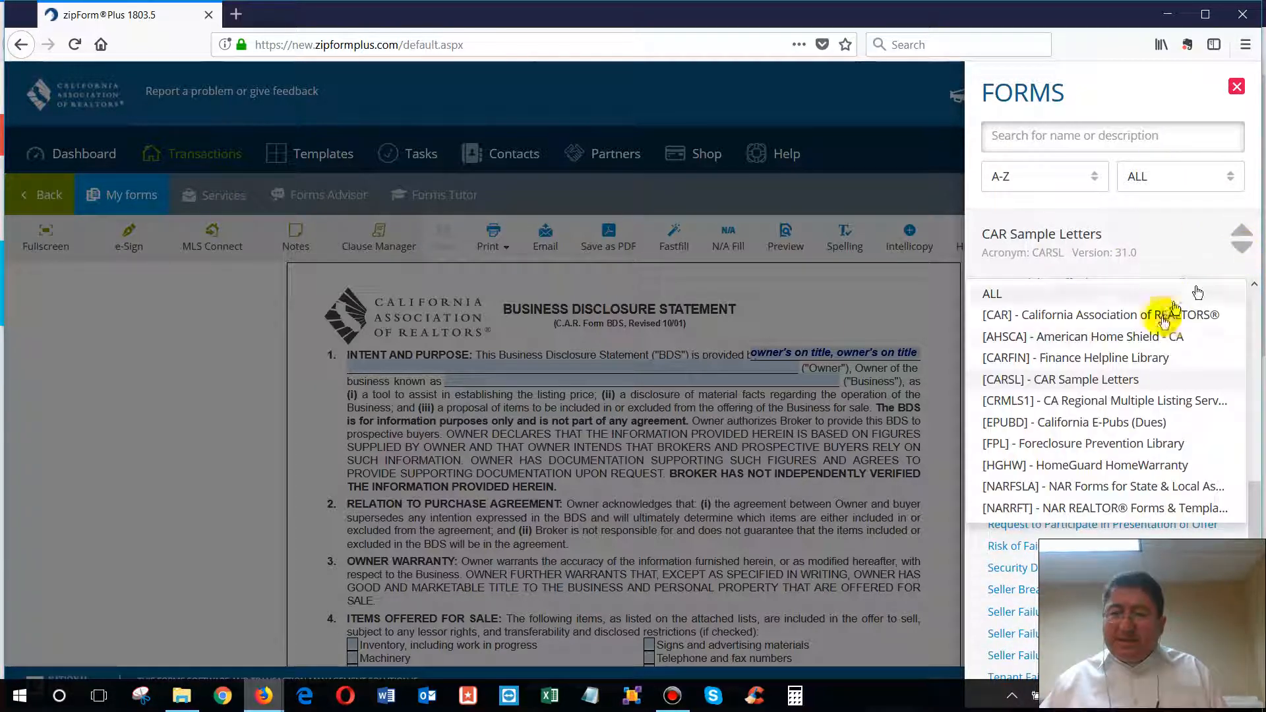
left_click(1114, 405)
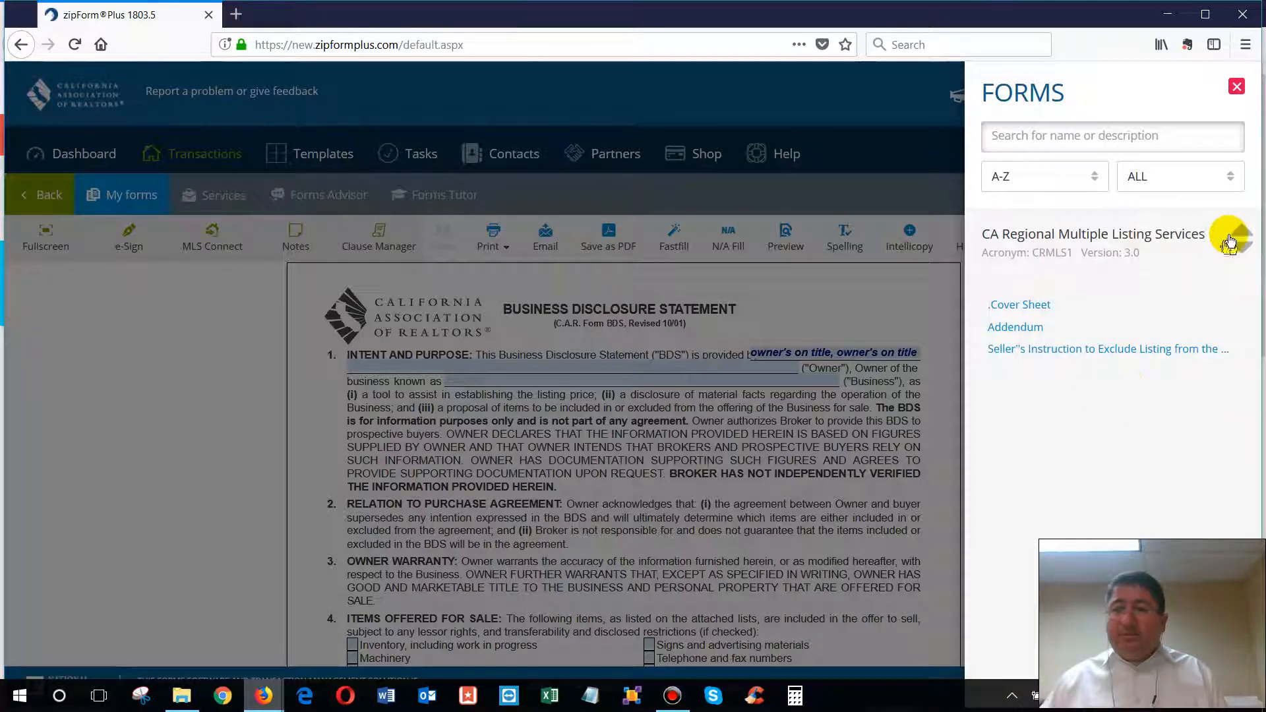
left_click(1244, 253)
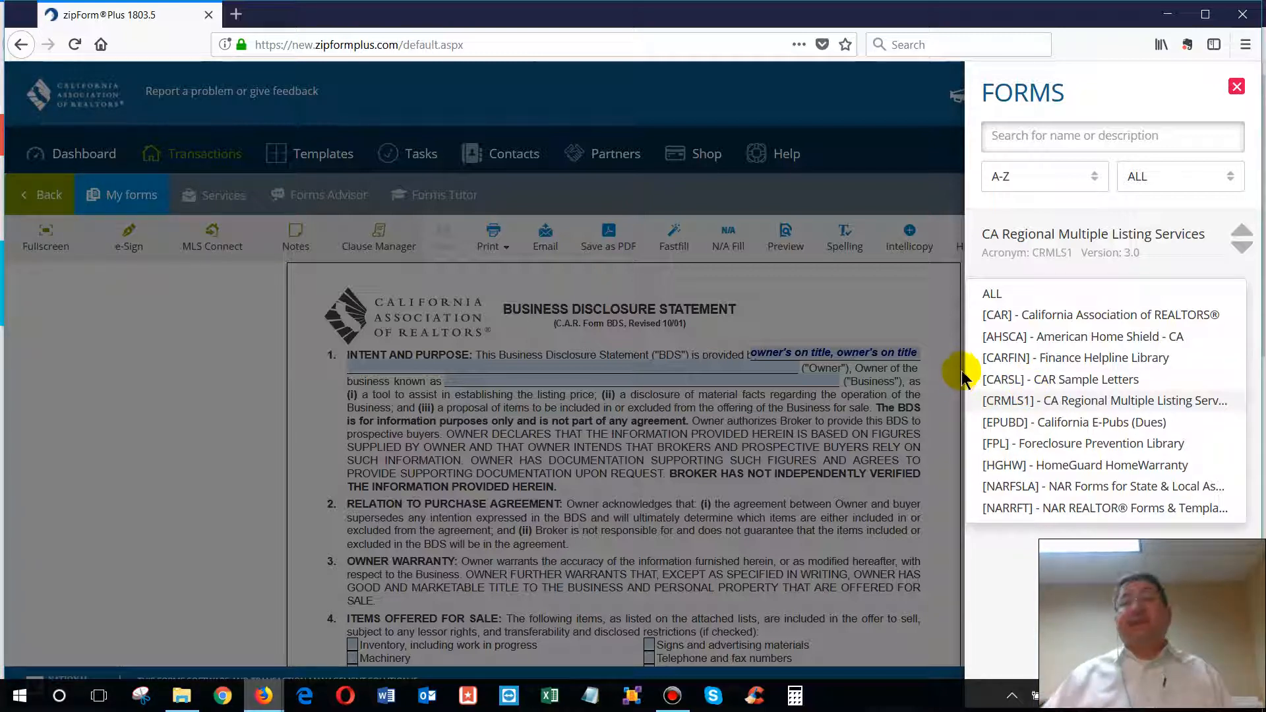
left_click(920, 305)
left_click(1237, 88)
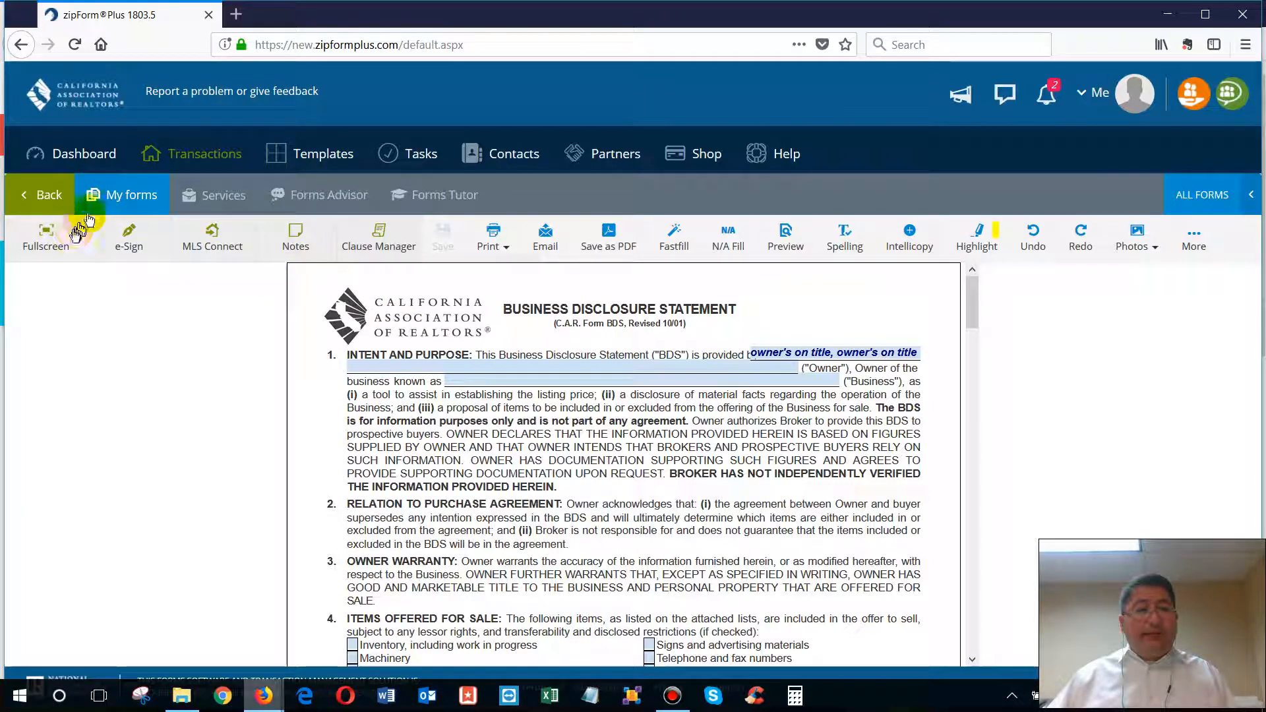
- Open the Cover Sheet from the transaction's own forms and review its property information section
left_click(129, 196)
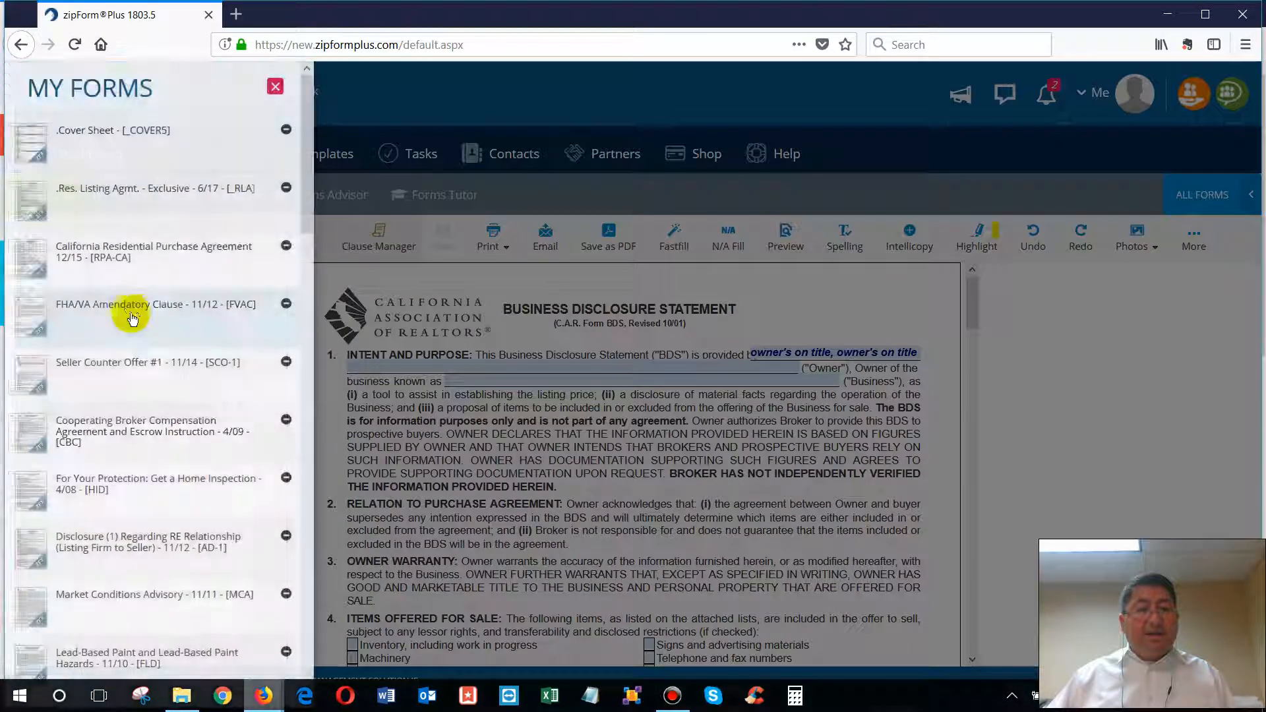
left_click(109, 154)
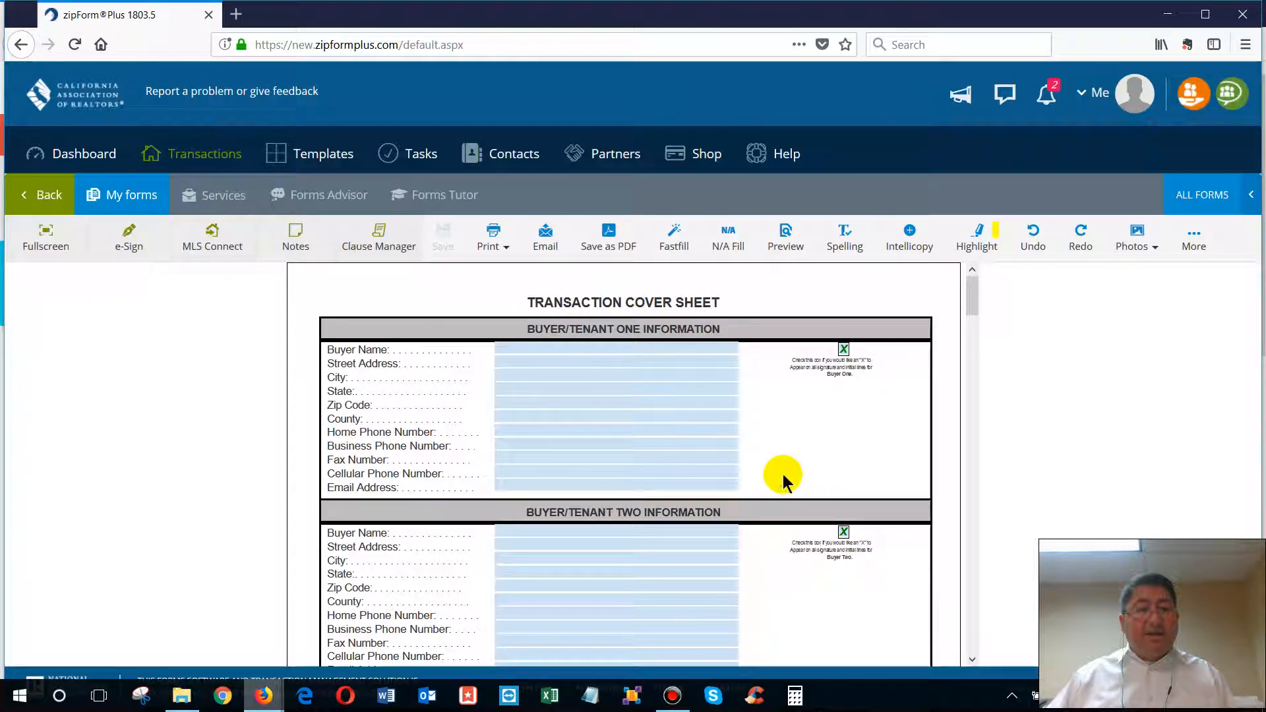
scroll(782, 473, "down", 10)
scroll(779, 485, "down", 2)
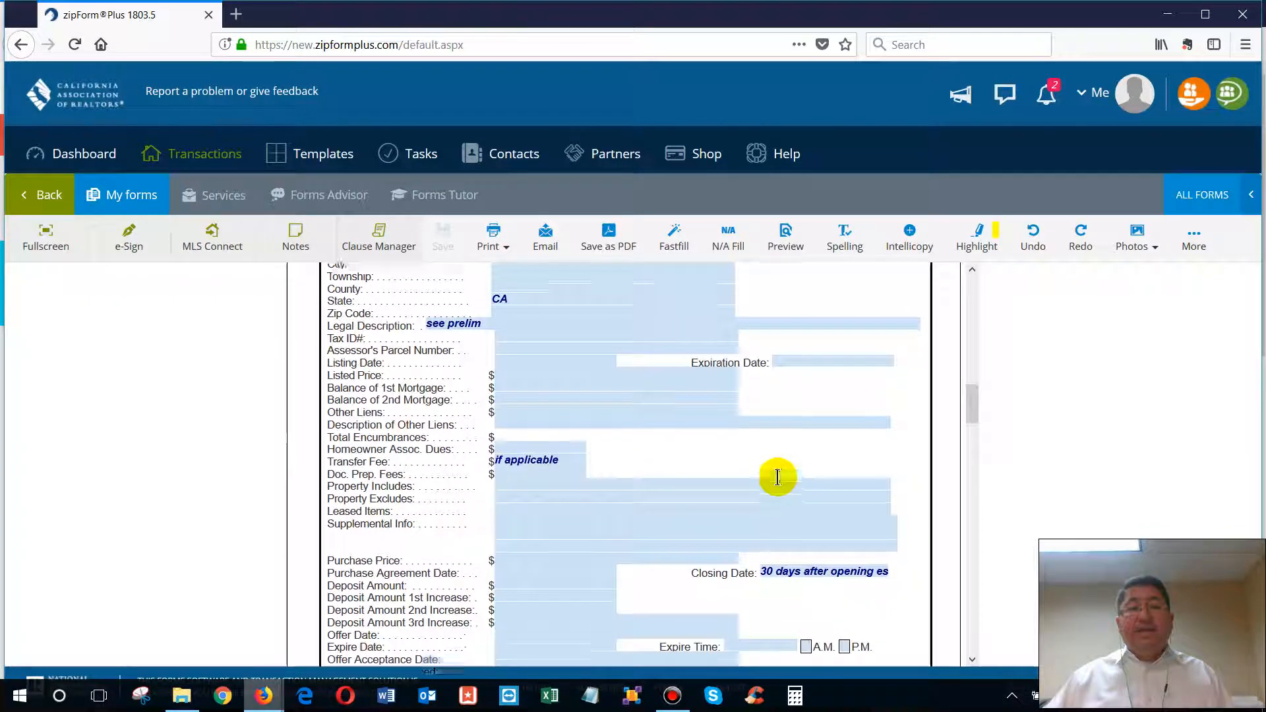
scroll(780, 485, "up", 3)
scroll(778, 487, "down", 1)
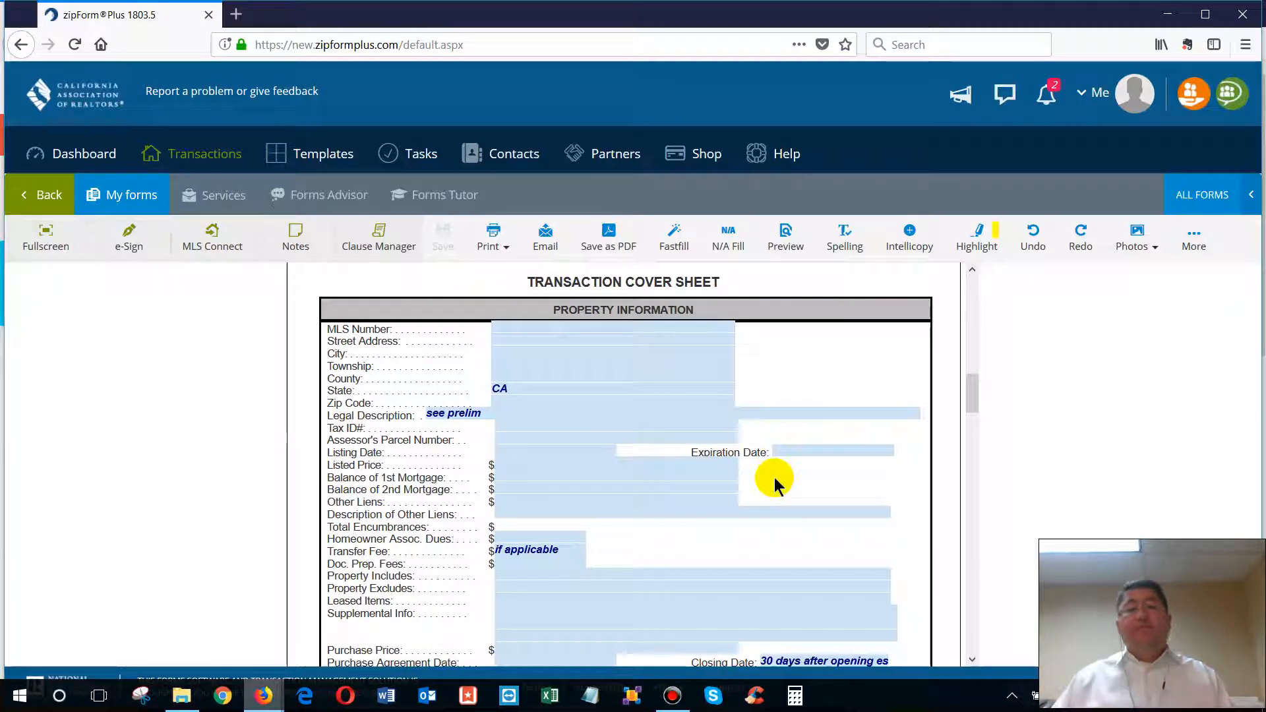
- Open the MLS Connect listing import, look at its MLS Listing ID field, and close it without importing
left_click(211, 246)
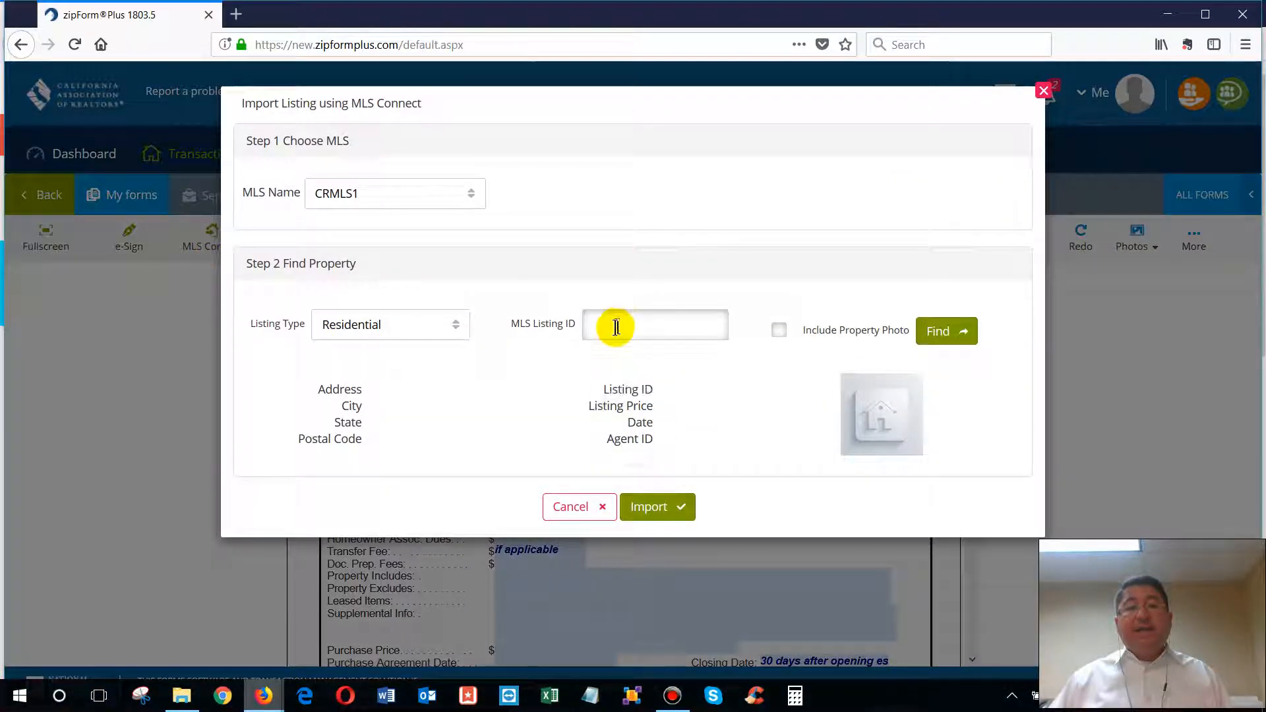
left_click(613, 327)
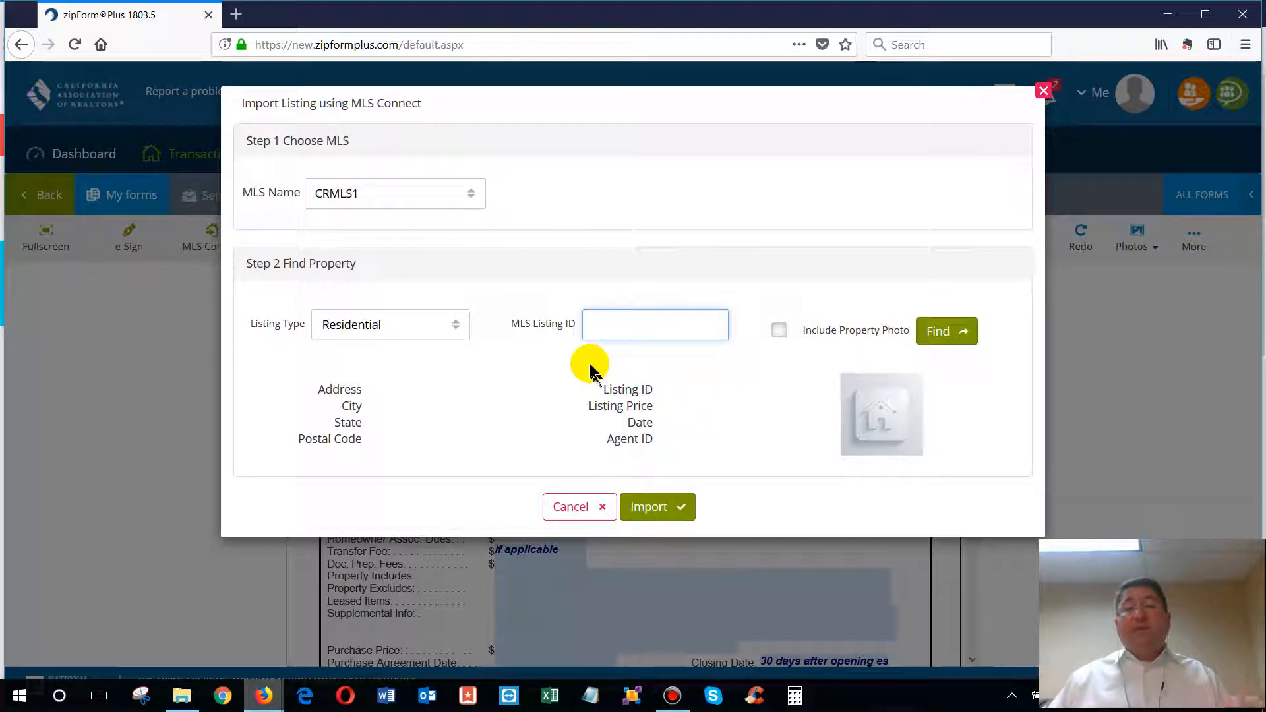
left_click(1043, 92)
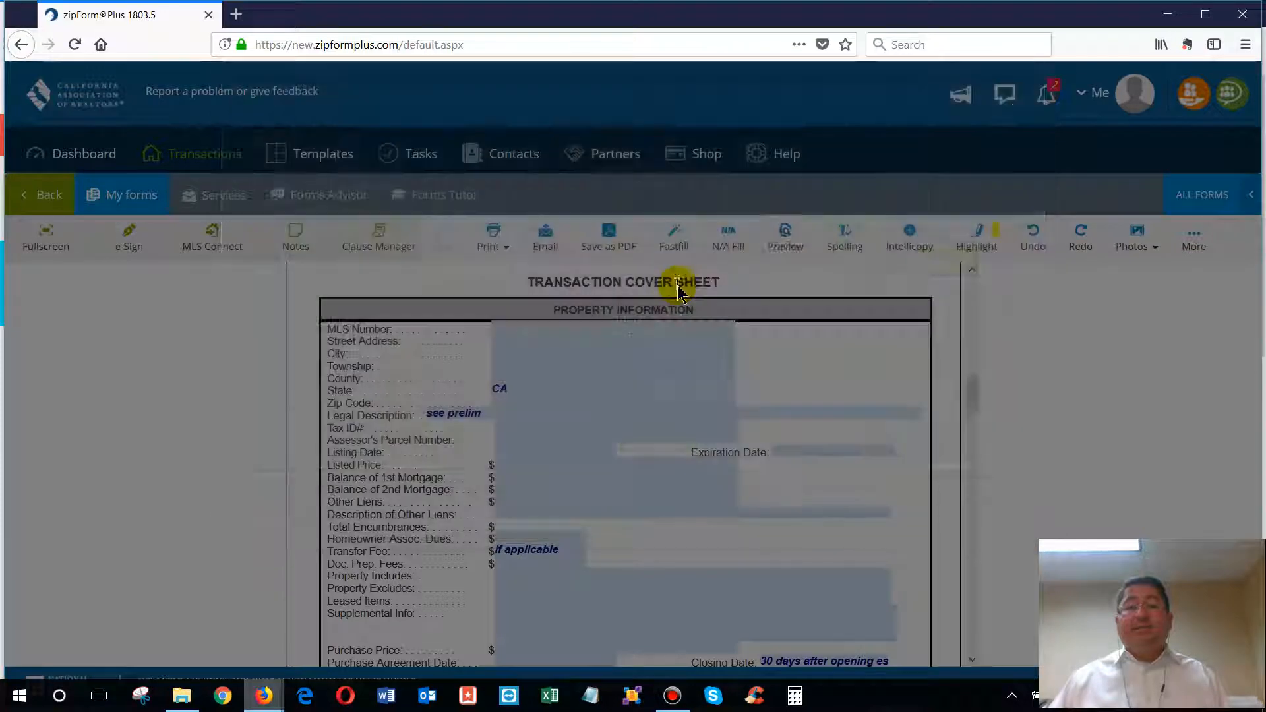
- Review the cover sheet's property, selling broker and listing broker sections and return to its first page
scroll(633, 398, "down", 3)
scroll(605, 402, "up", 3)
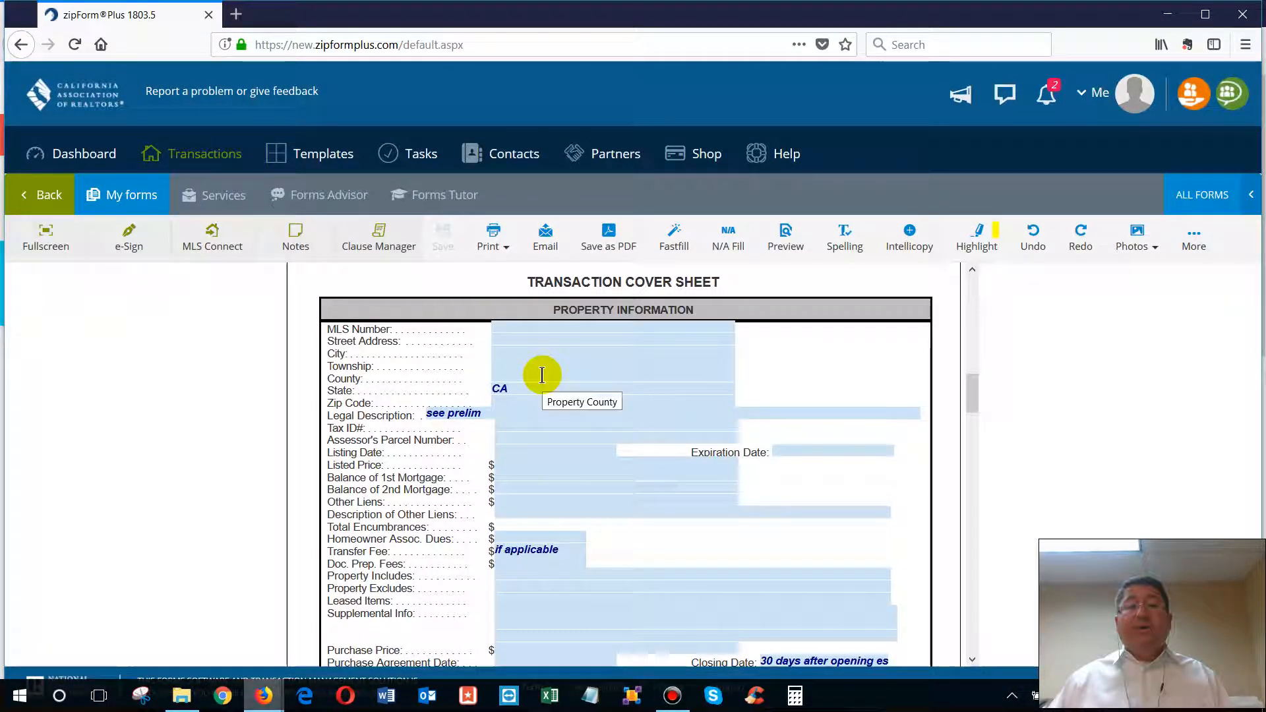
scroll(542, 375, "down", 10)
scroll(540, 378, "down", 4)
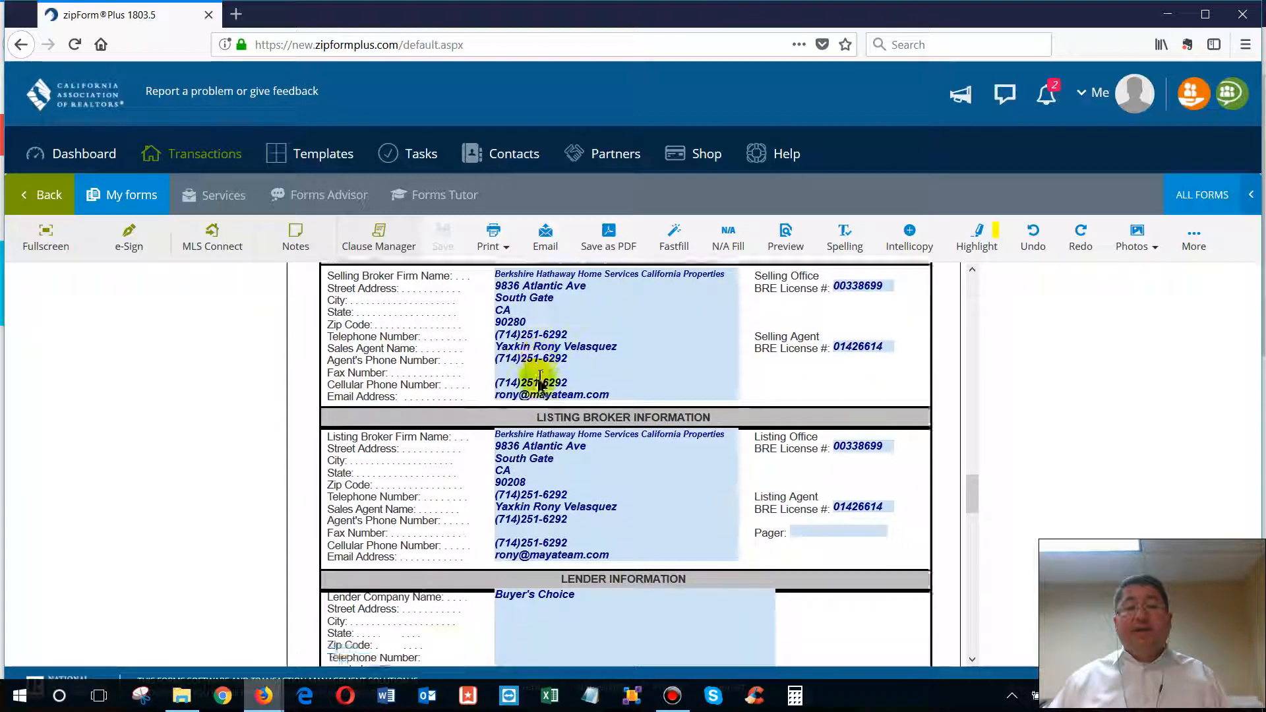
scroll(517, 317, "up", 3)
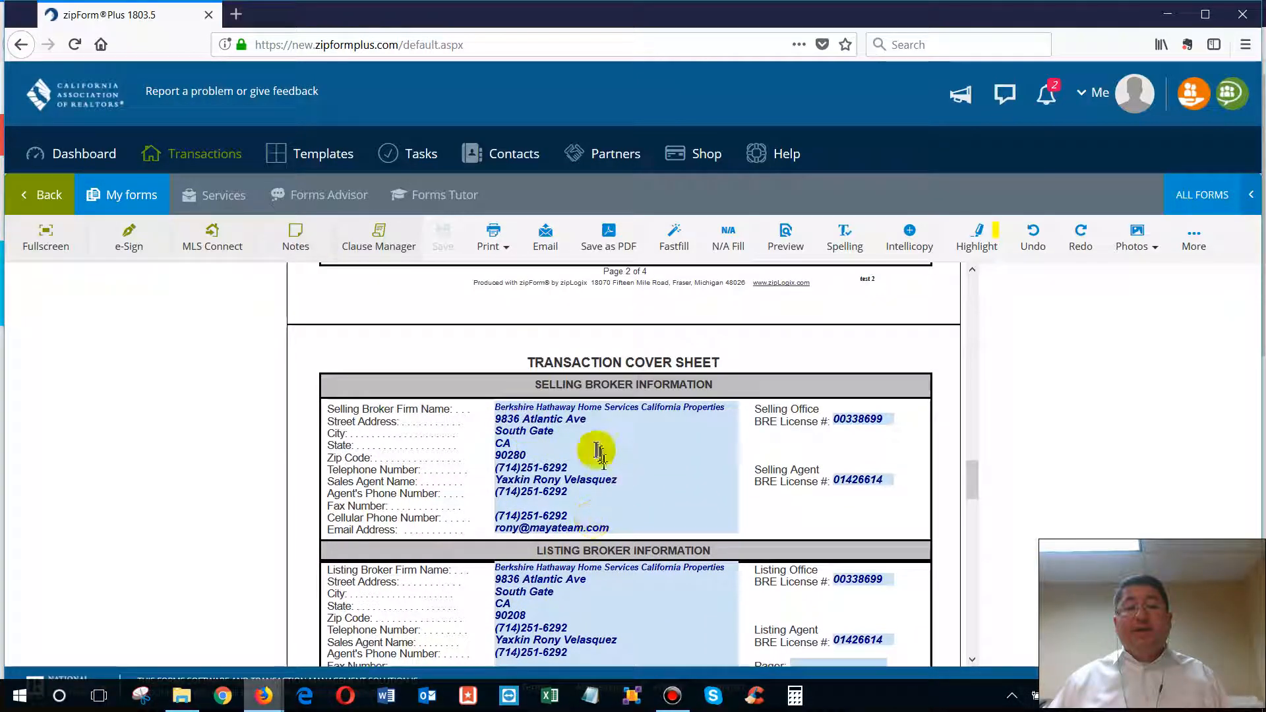
scroll(520, 385, "up", 2)
scroll(520, 385, "up", 20)
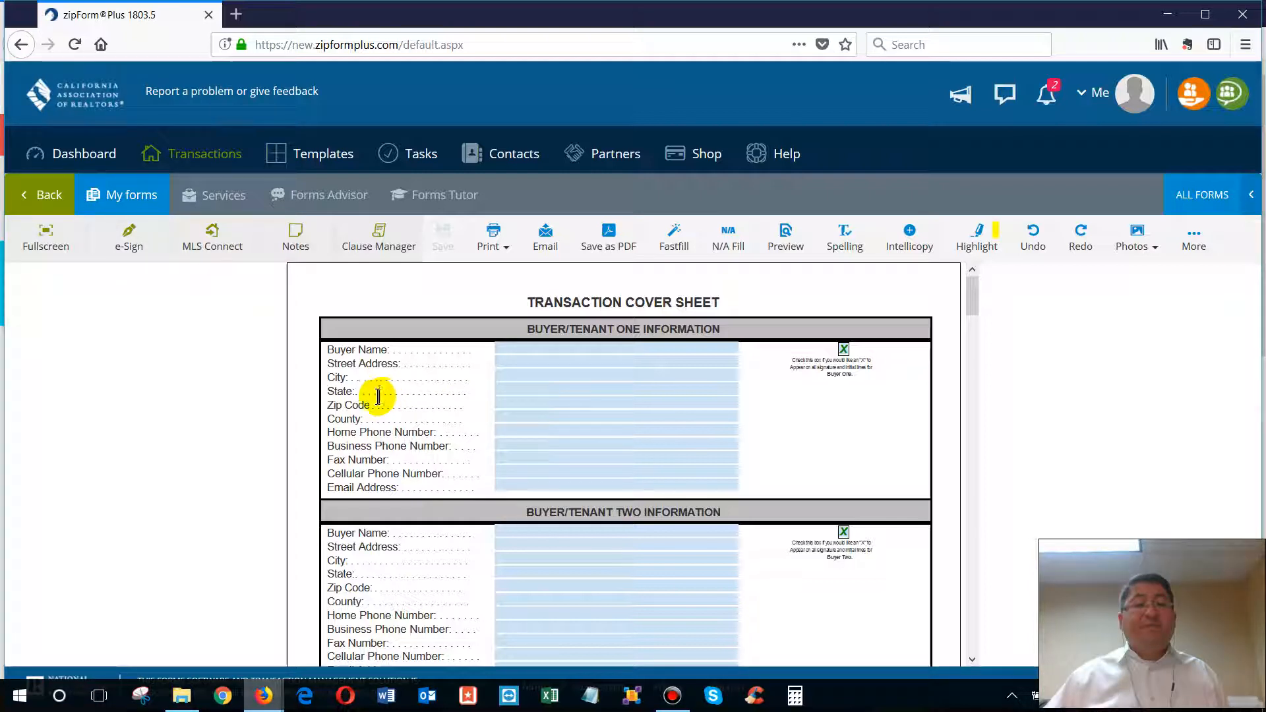
- Start an e-Sign packet from the cover sheet, then open the account profile and review its My Information section
left_click(513, 357)
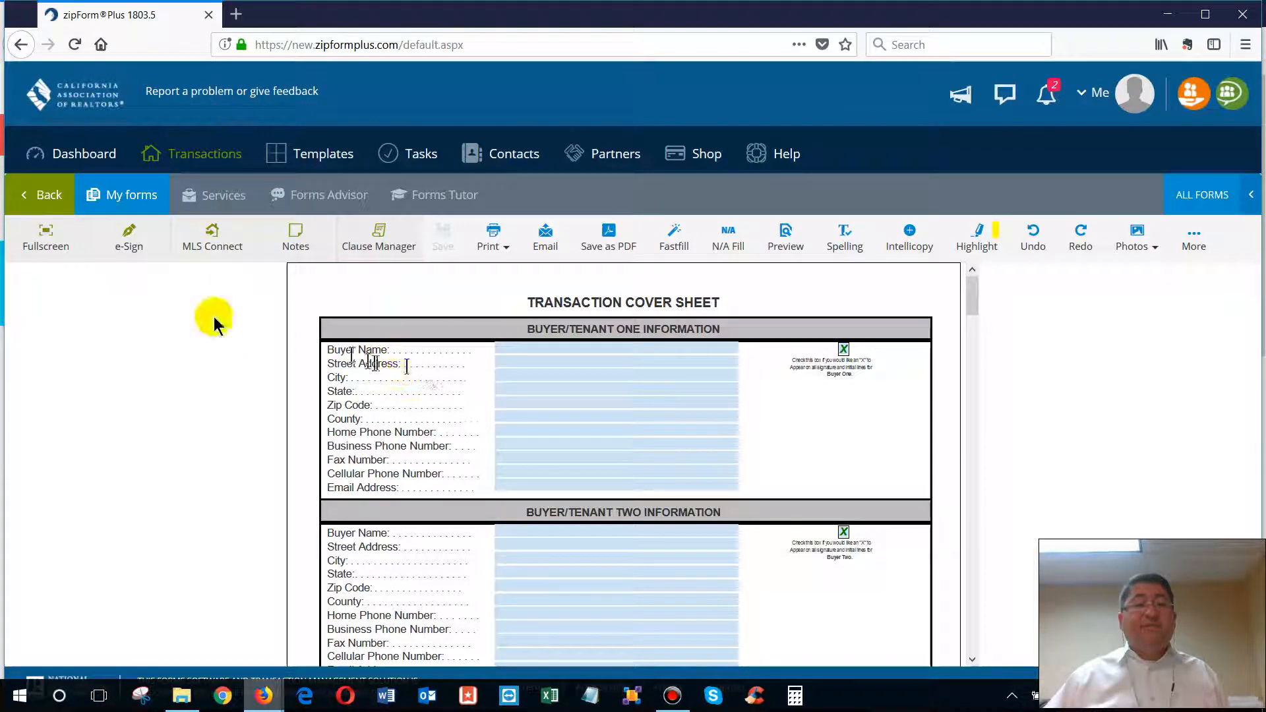
left_click(117, 241)
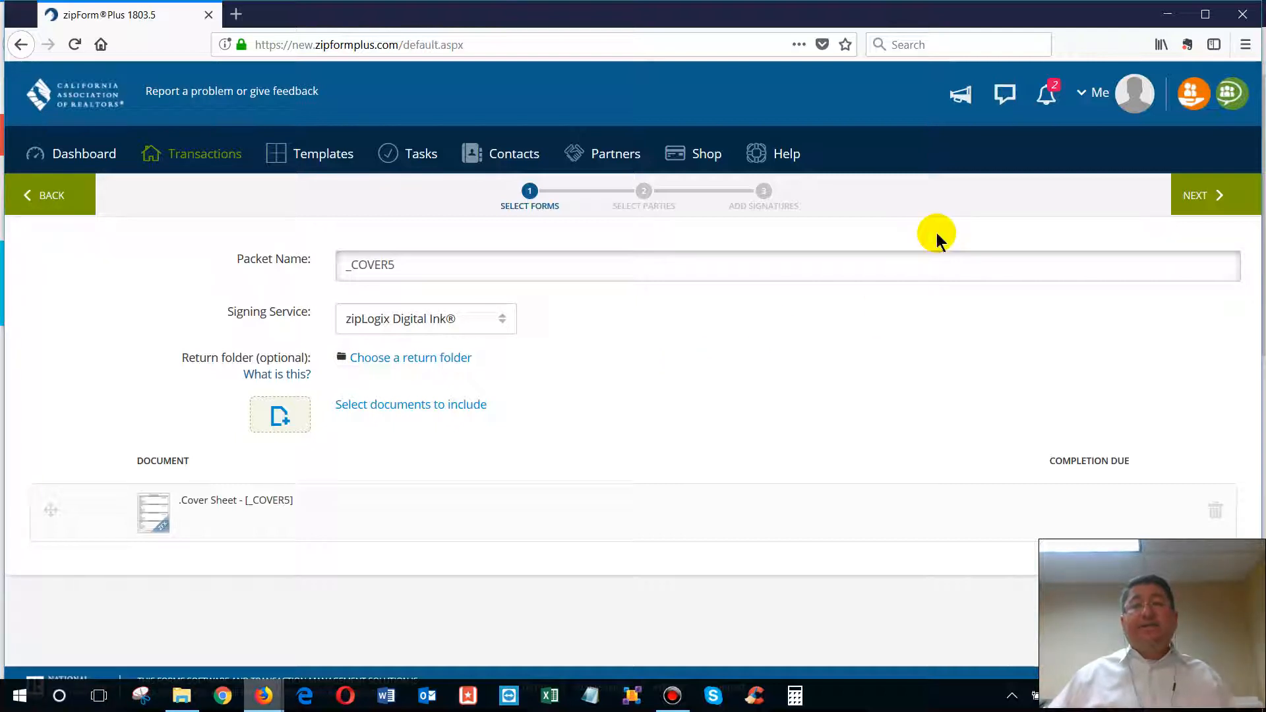
left_click(1122, 104)
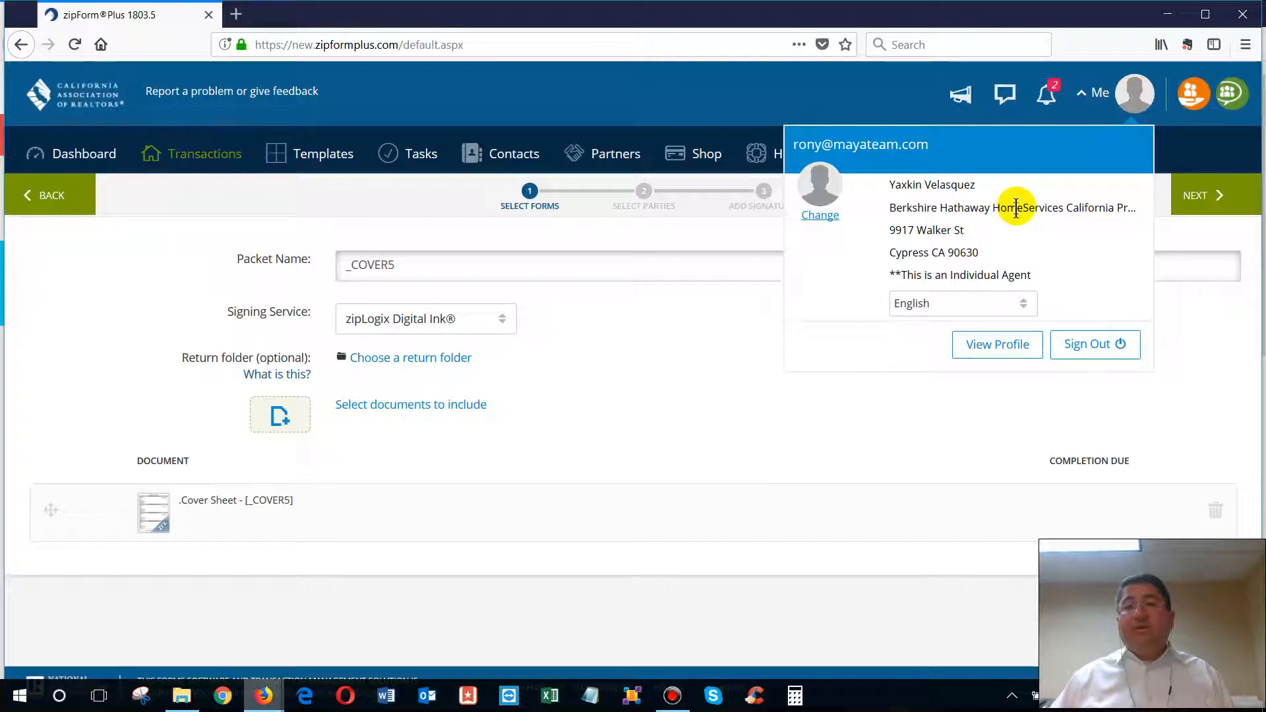
left_click(991, 350)
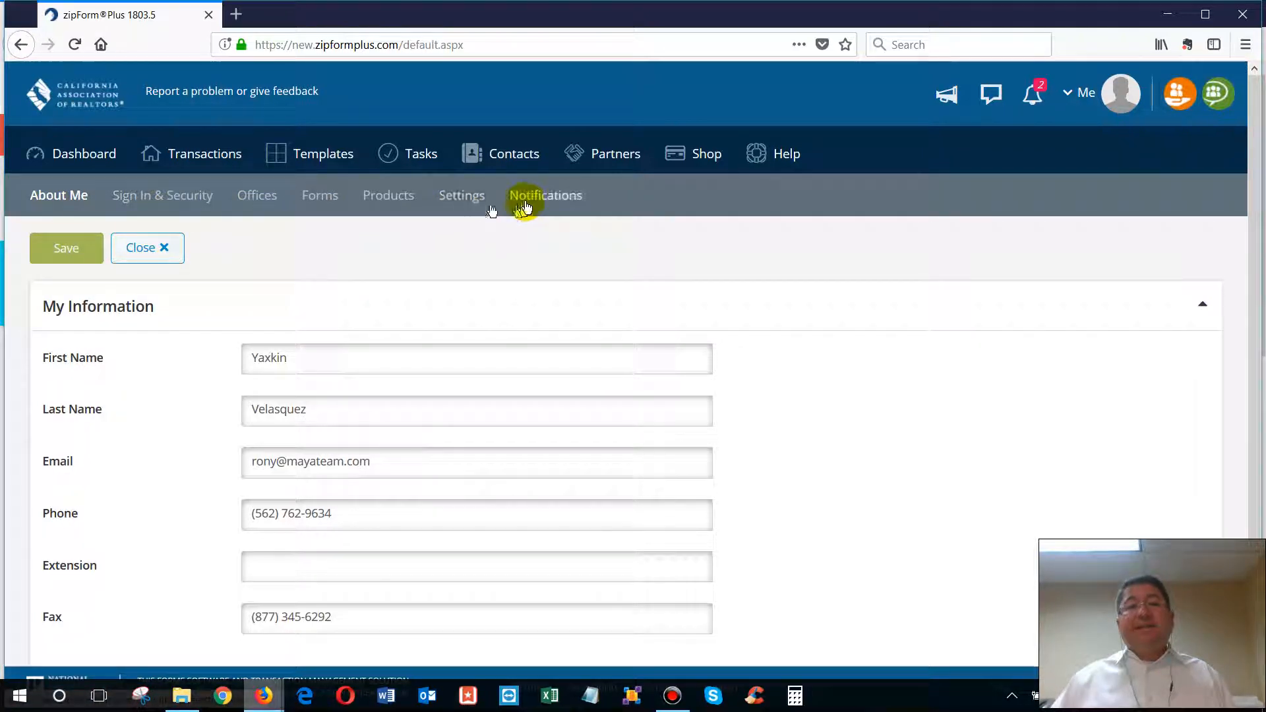
scroll(206, 296, "down", 2)
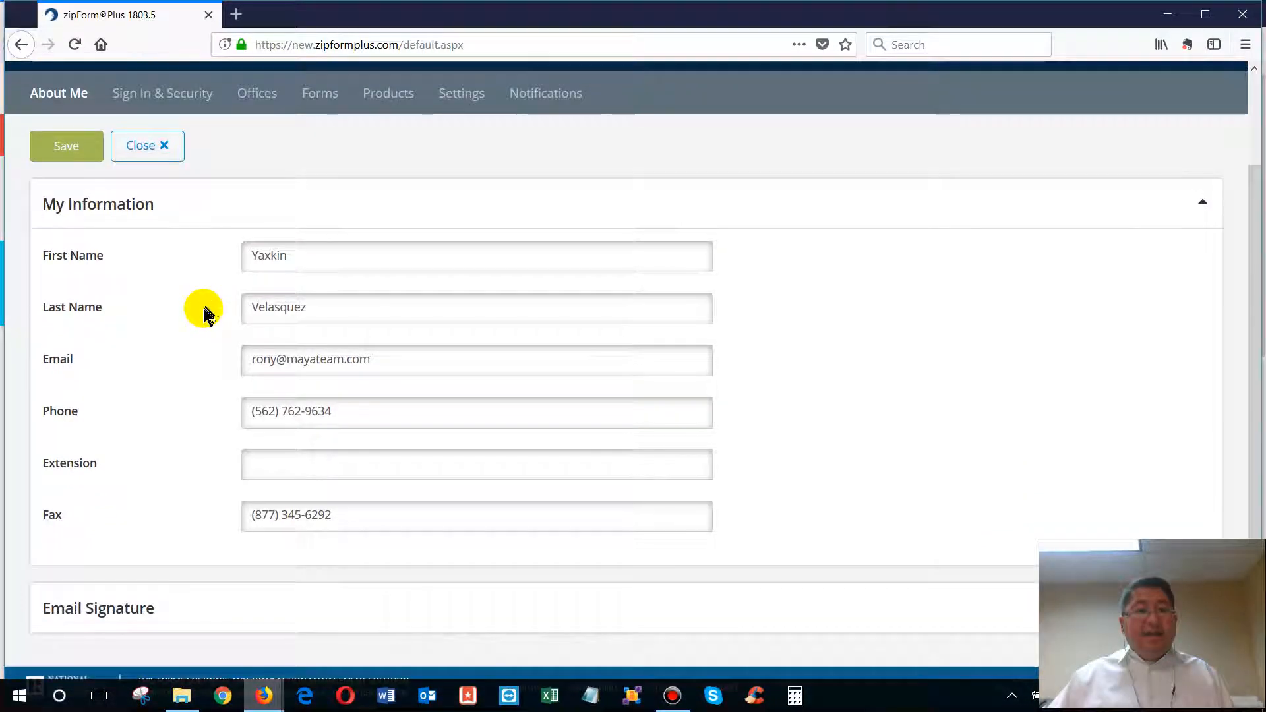
scroll(203, 315, "up", 1)
scroll(203, 315, "up", 1)
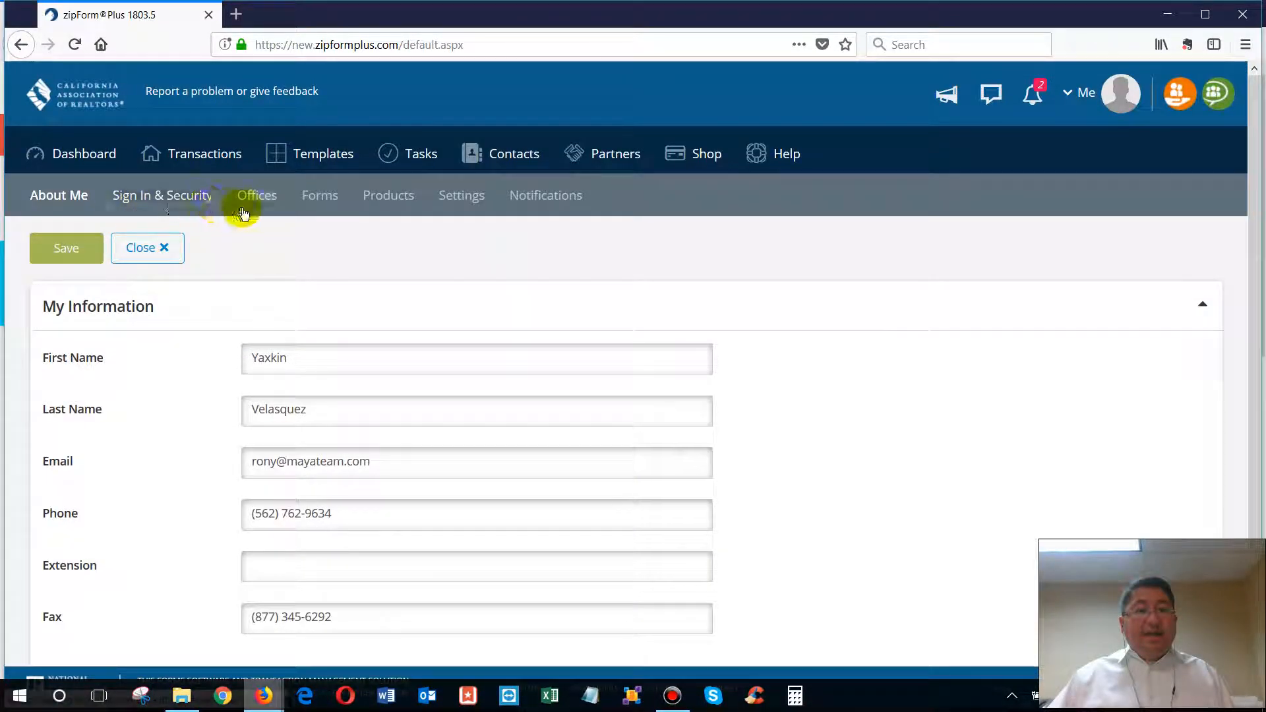
- View the profile's Products list and E-Signatures Options, then close the profile and return to the cover sheet
left_click(391, 198)
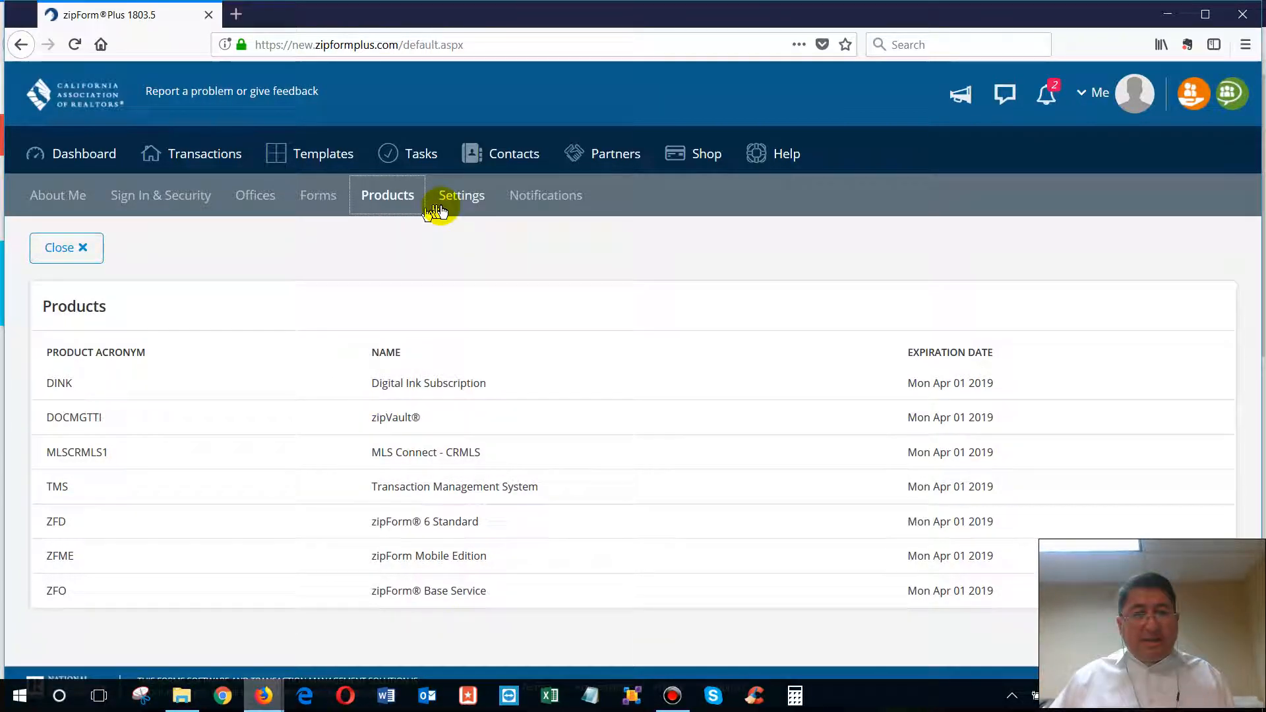
left_click(460, 206)
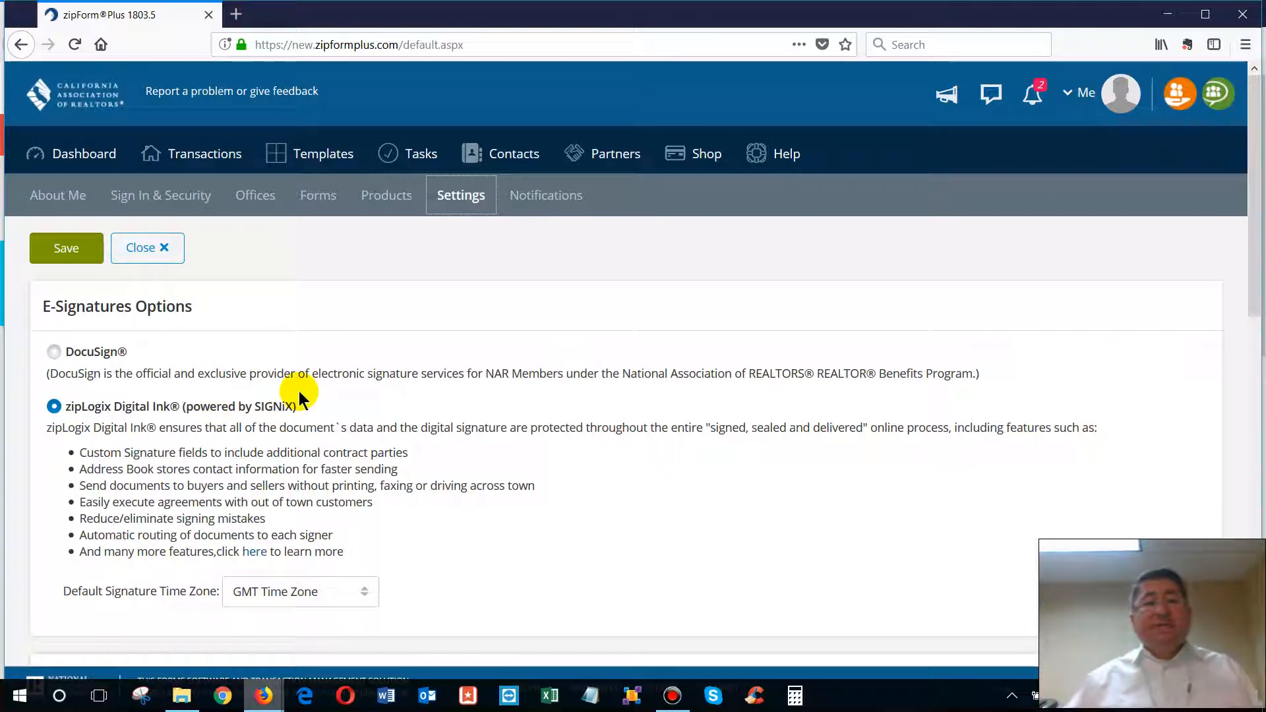
left_click(139, 253)
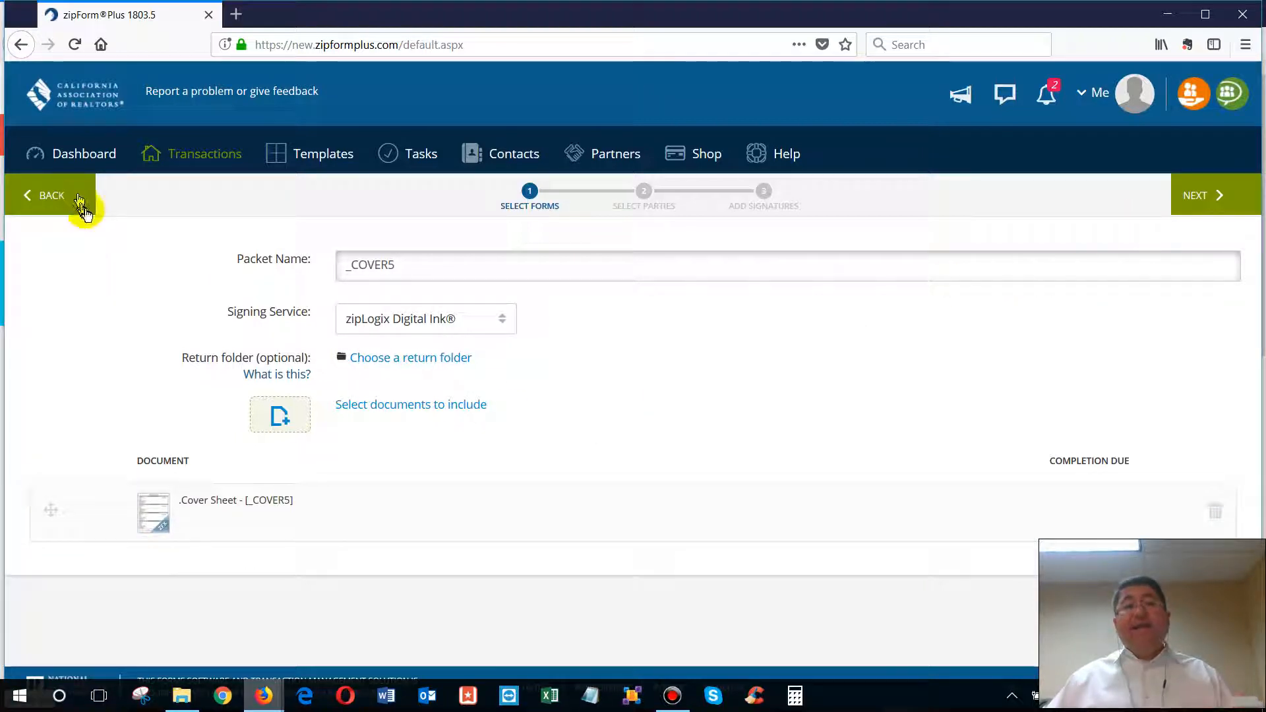
left_click(51, 200)
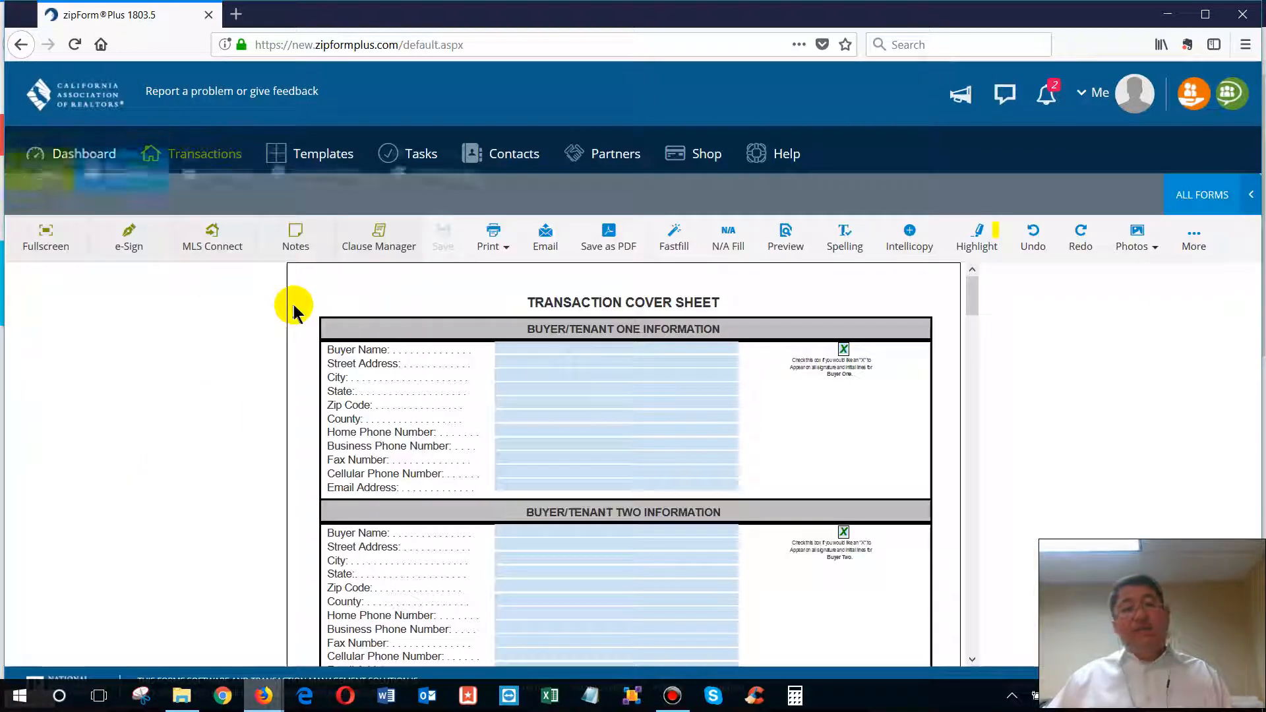
- Start an e-Sign packet and replace its Cover Sheet document with the California Residential Purchase Agreement - 12/15 [RPA-CA]
left_click(129, 249)
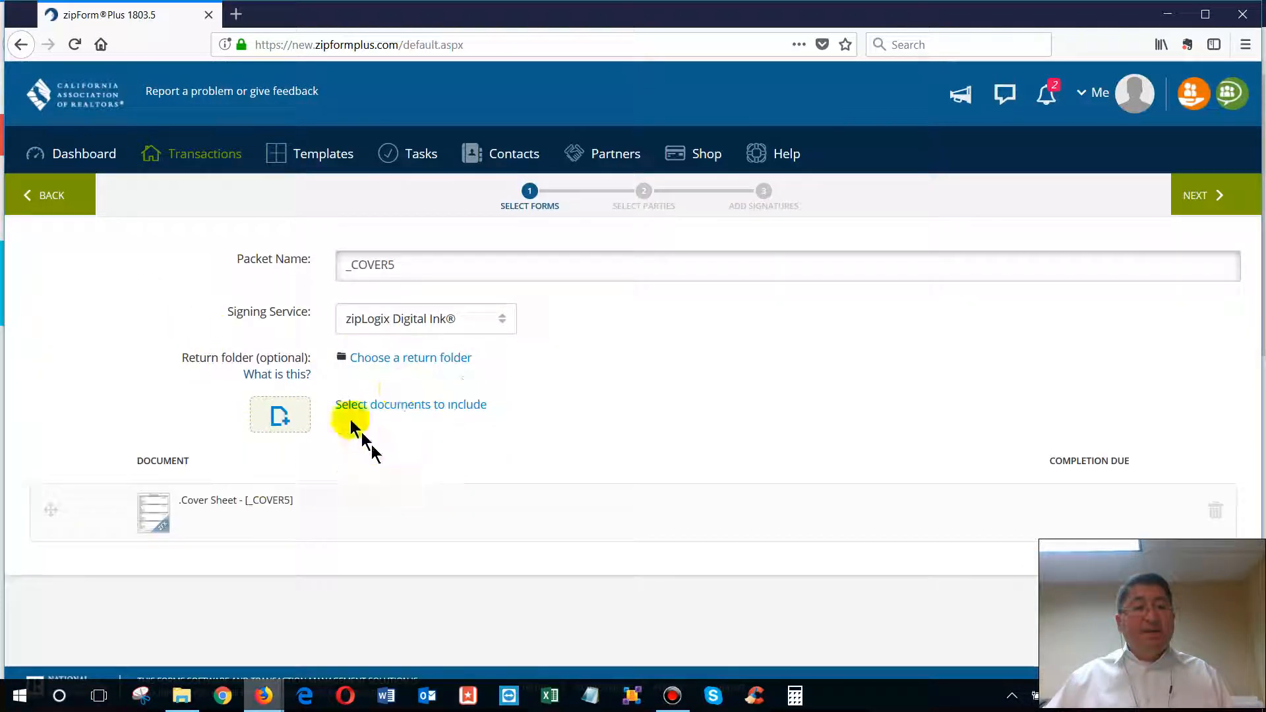
left_click(281, 414)
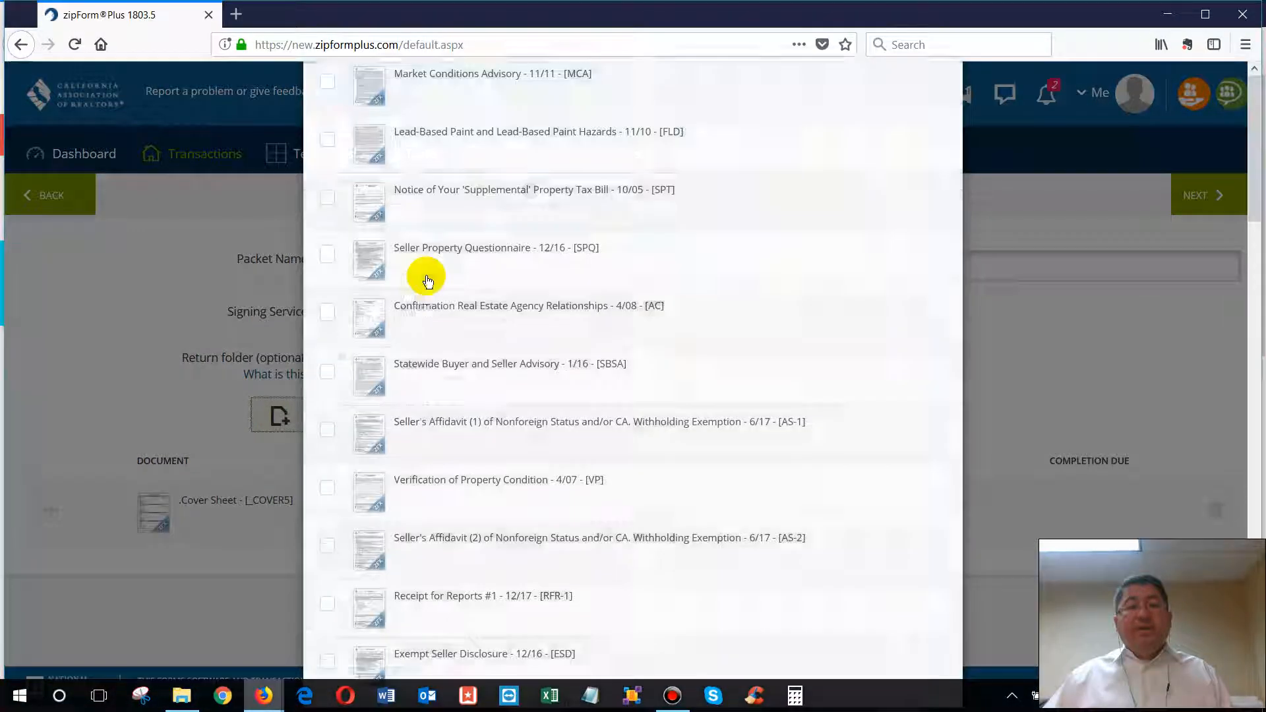
scroll(412, 317, "down", 5)
scroll(414, 327, "down", 10)
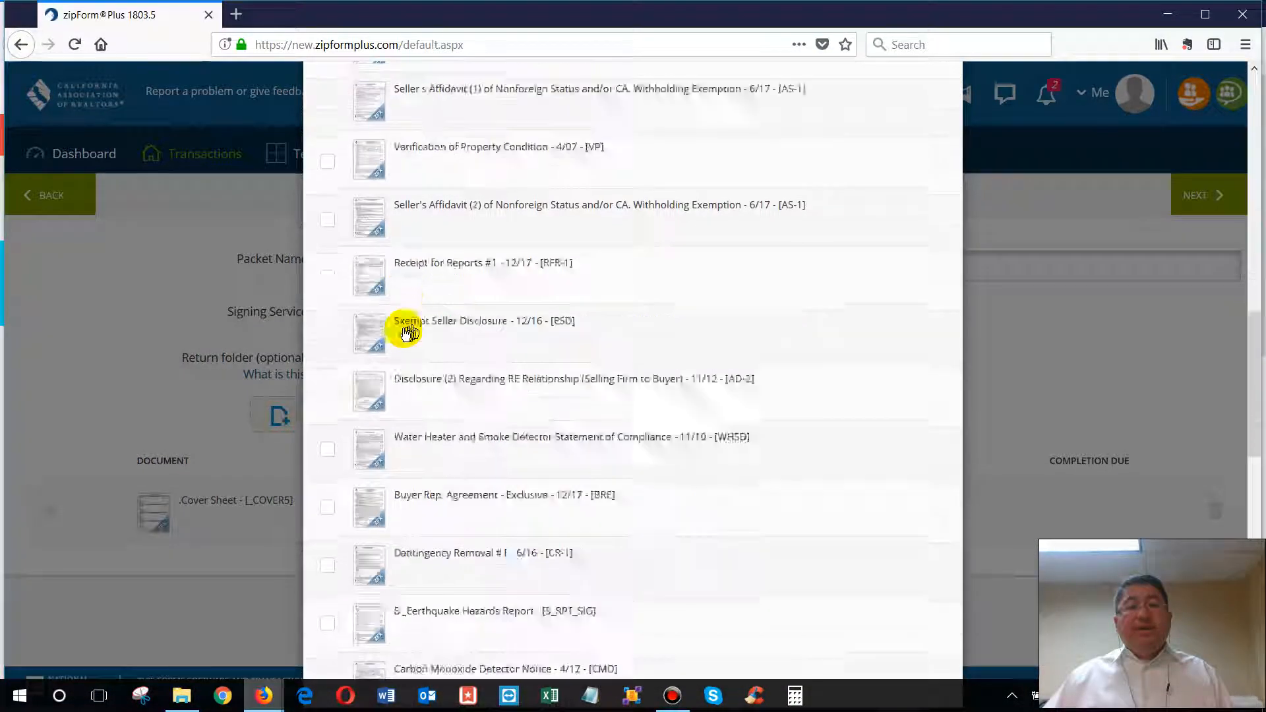
scroll(418, 342, "up", 15)
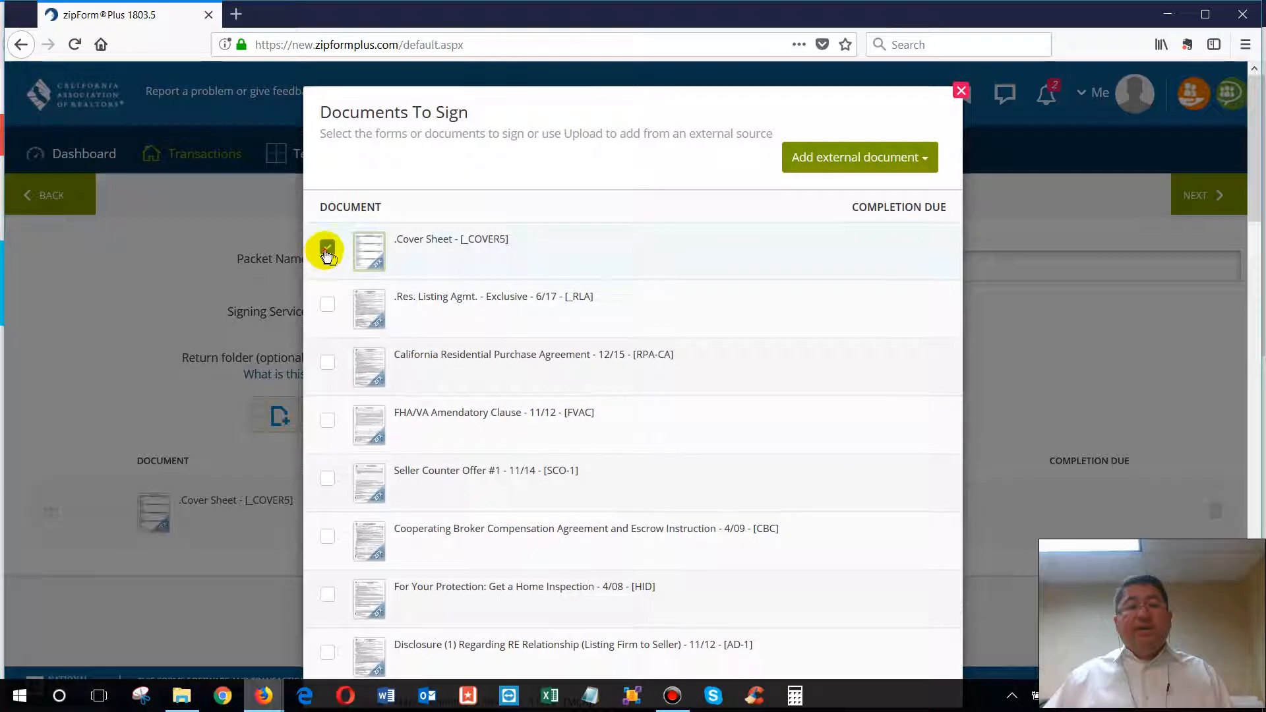
left_click(327, 250)
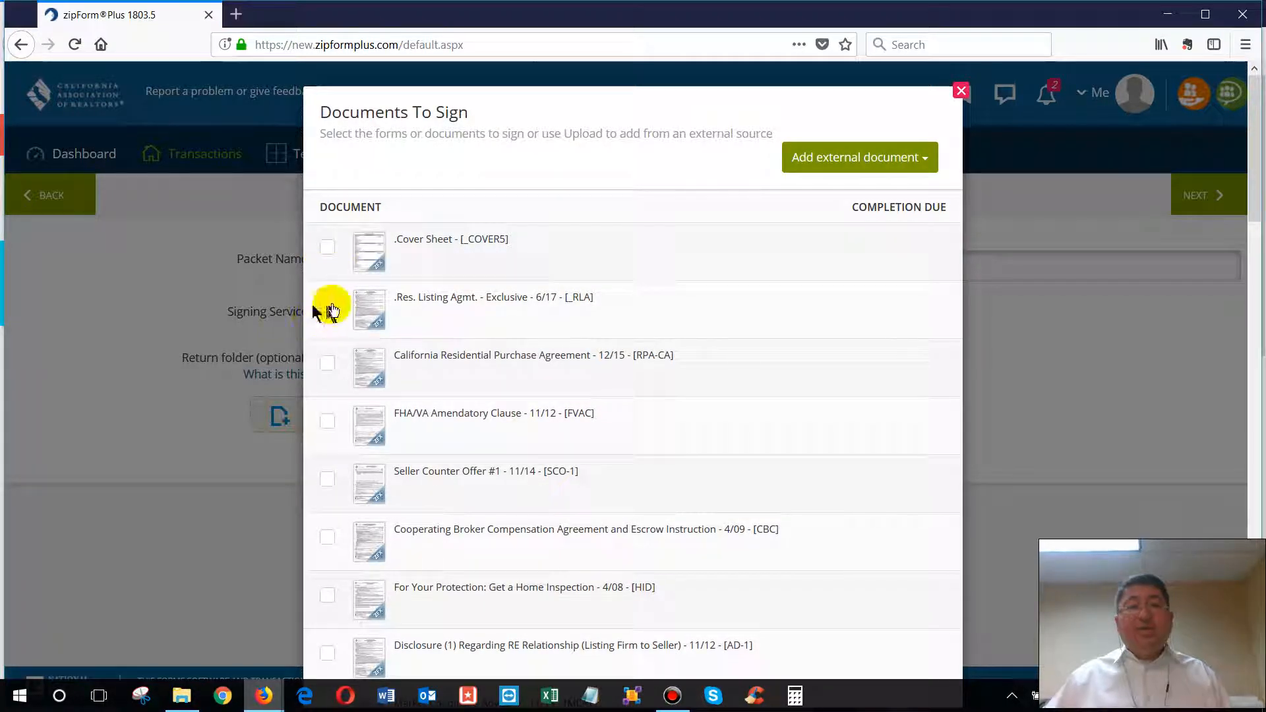
left_click(334, 367)
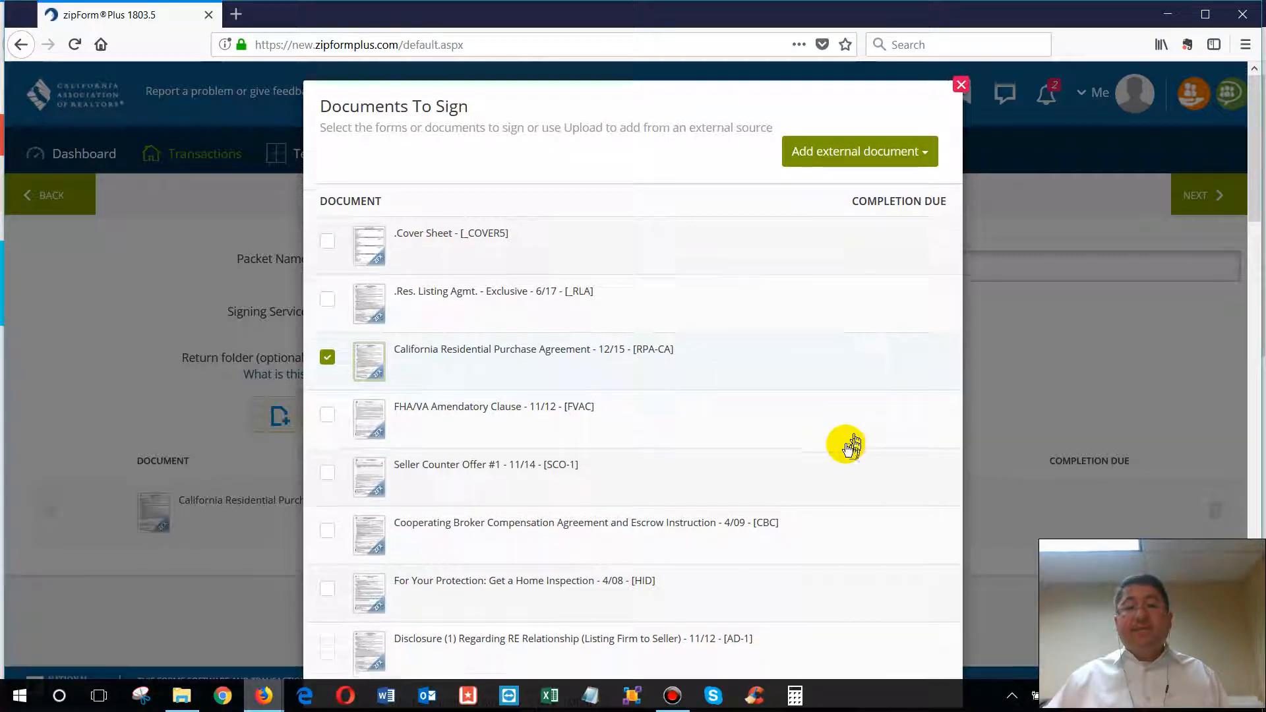
scroll(822, 447, "down", 15)
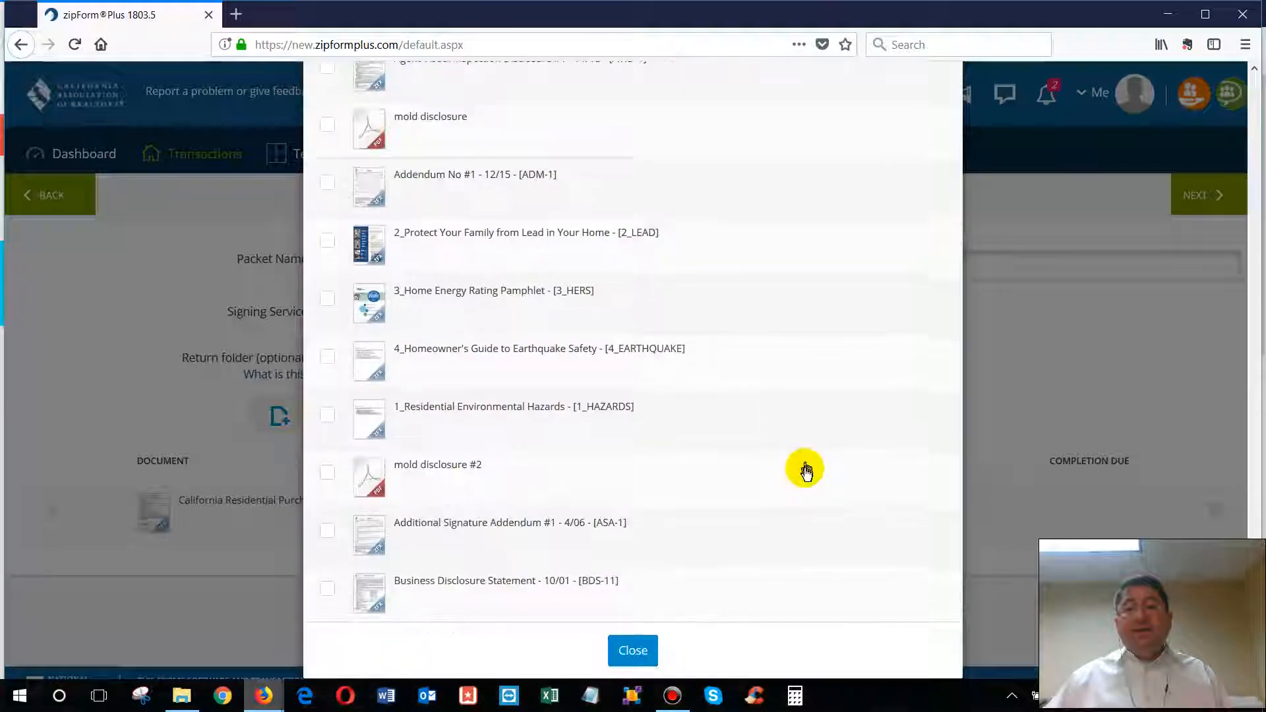
left_click(631, 651)
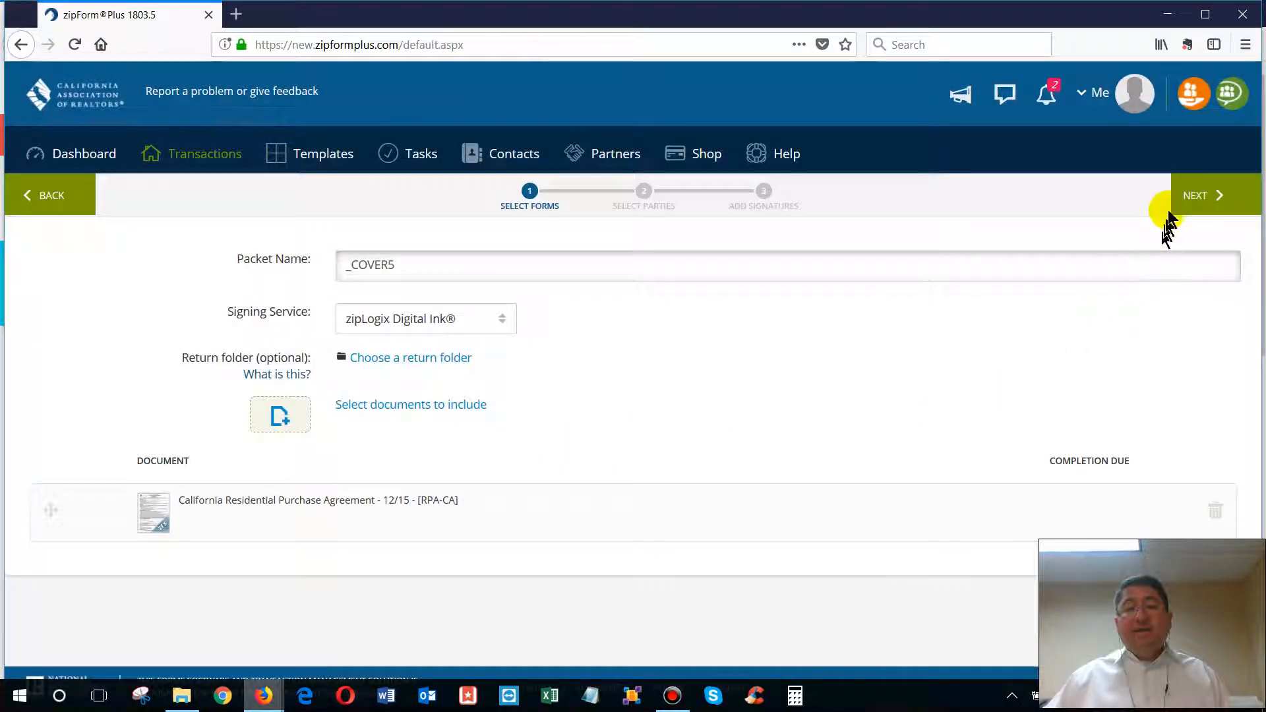
- Continue to selecting the packet's parties and add the Selling Agent from the transaction parties
left_click(1190, 194)
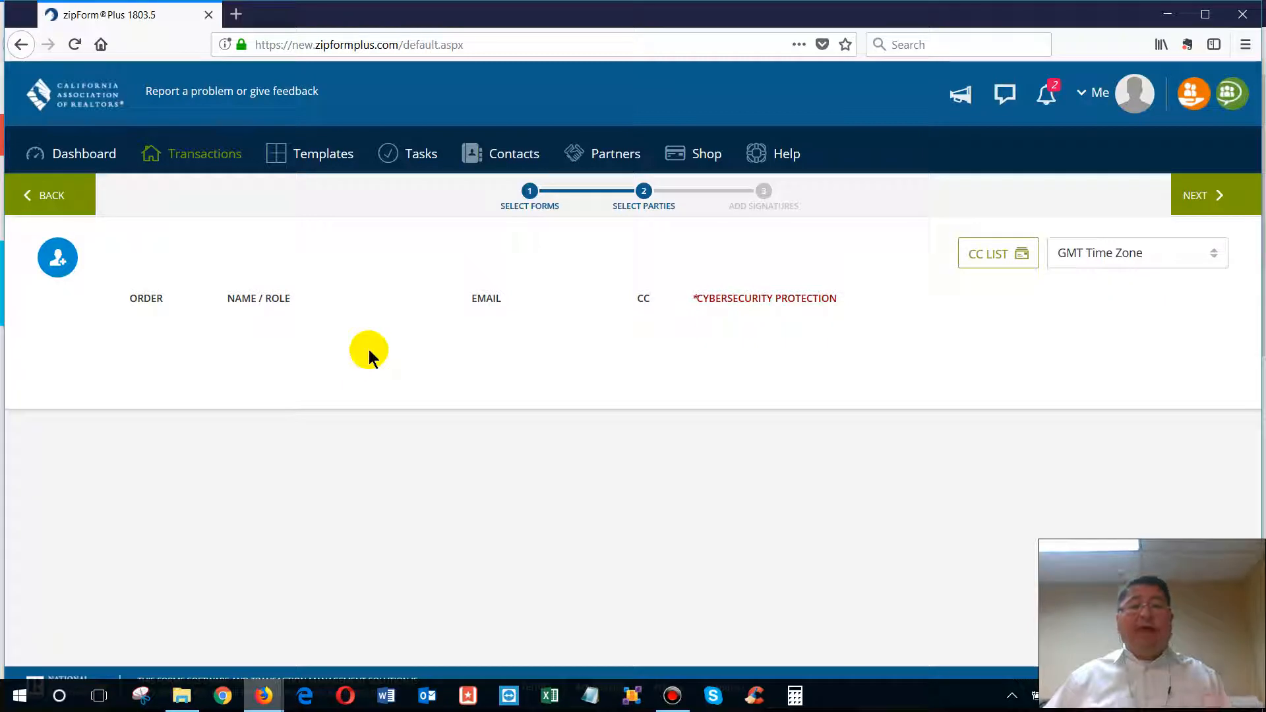
left_click(56, 262)
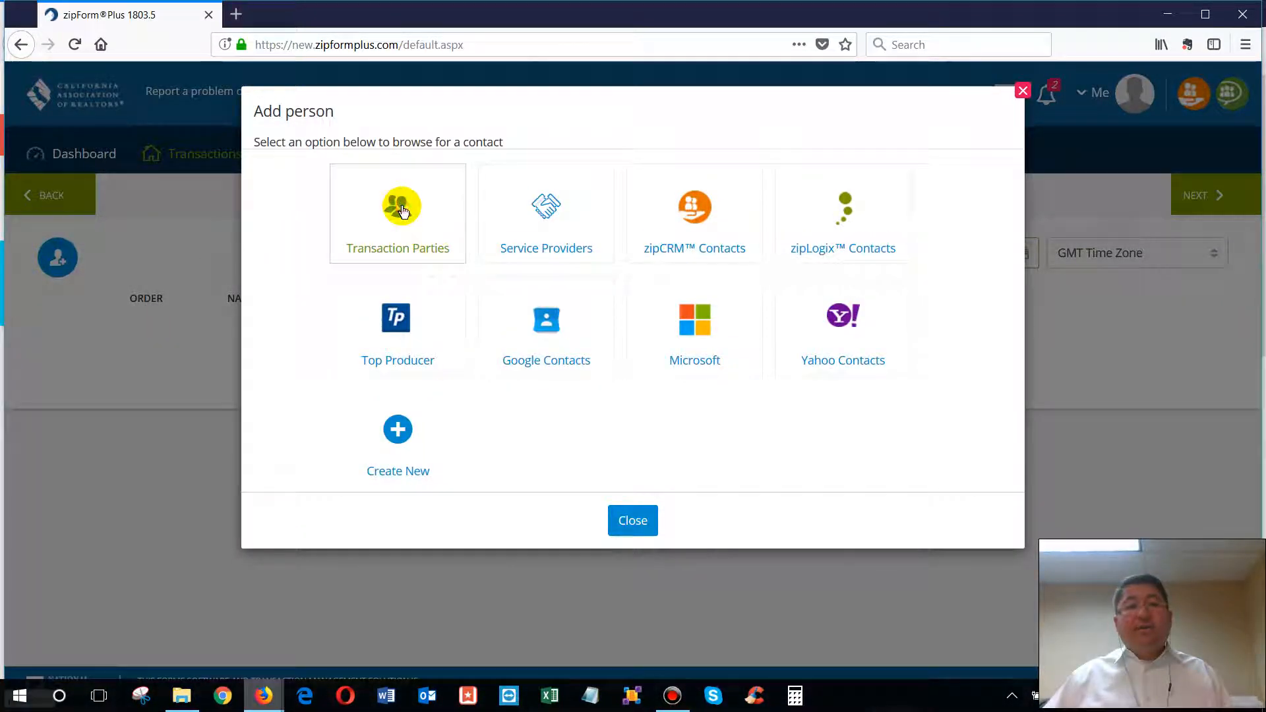
left_click(402, 210)
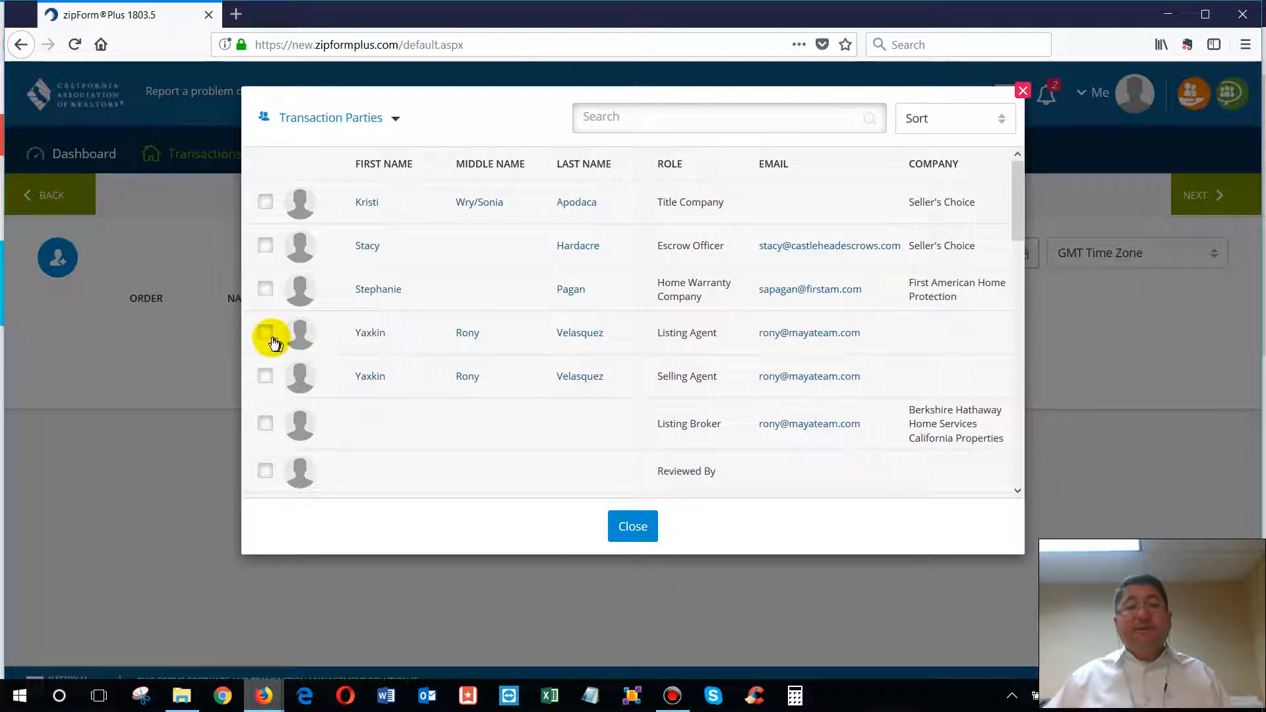
left_click(268, 376)
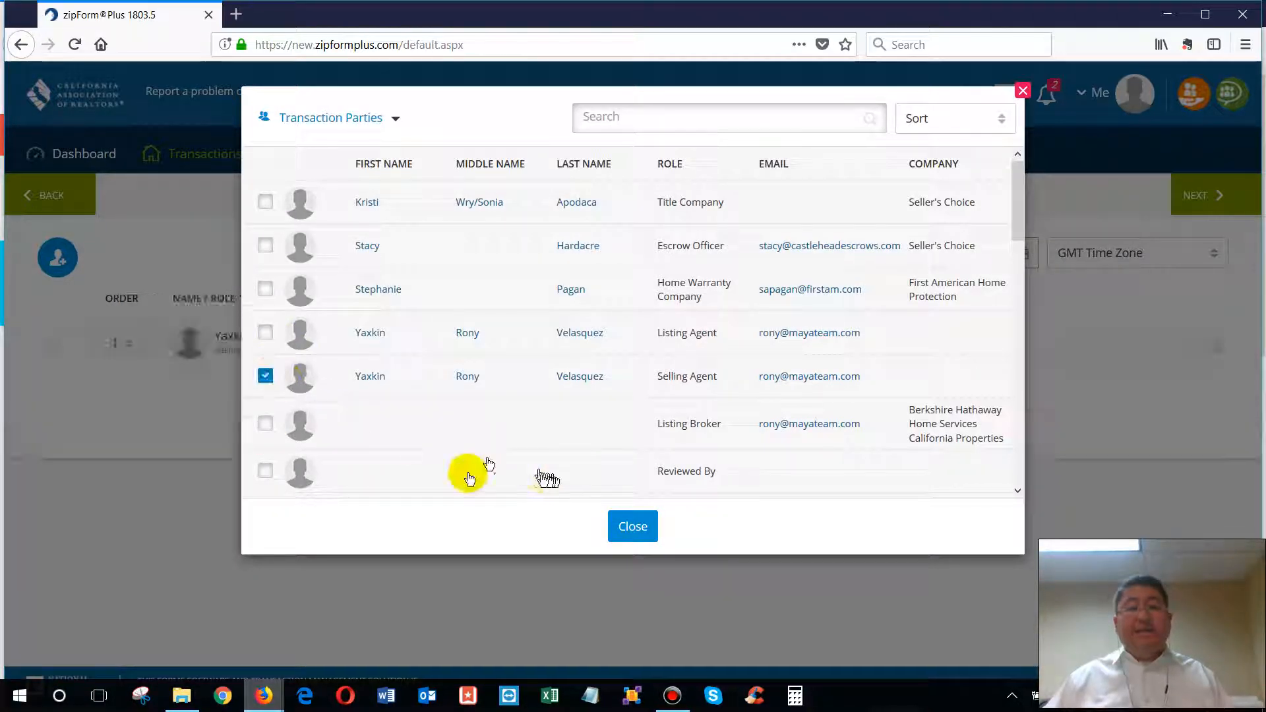
left_click(626, 531)
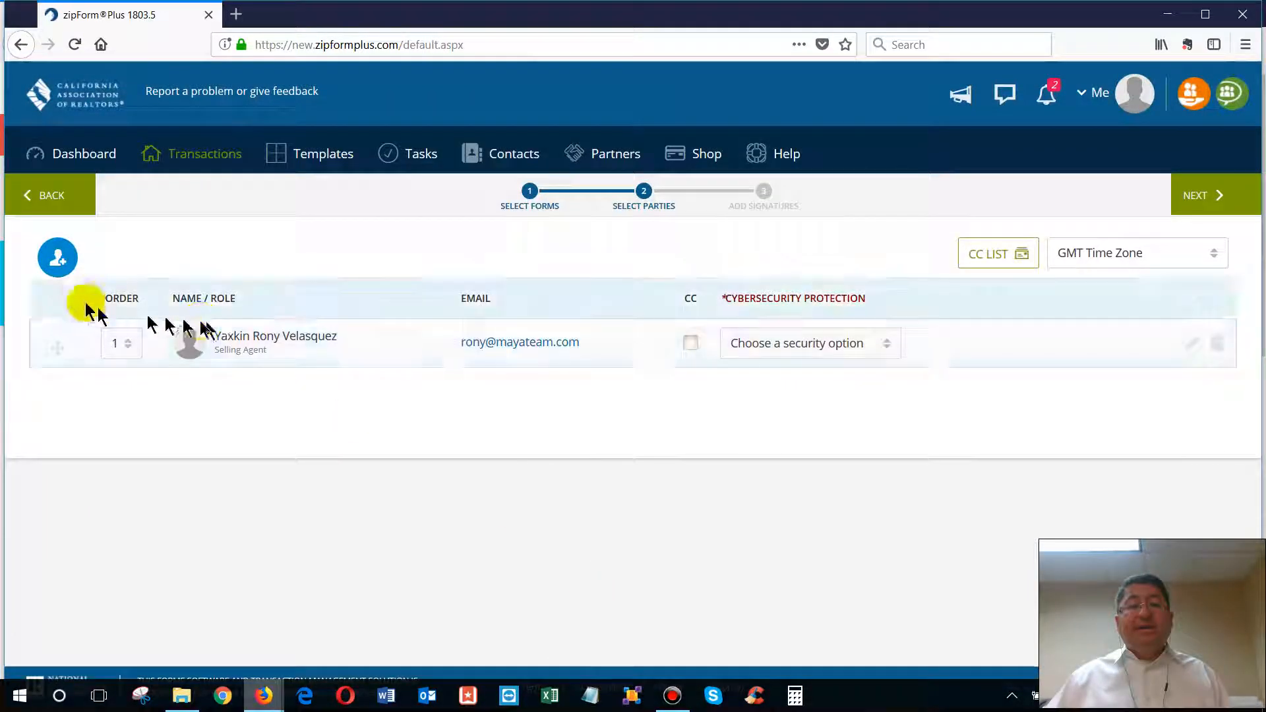
- Add the Escrow Officer, Home Warranty Company and Listing Agent from the transaction parties as signers, also trying to add the Title Company
left_click(59, 273)
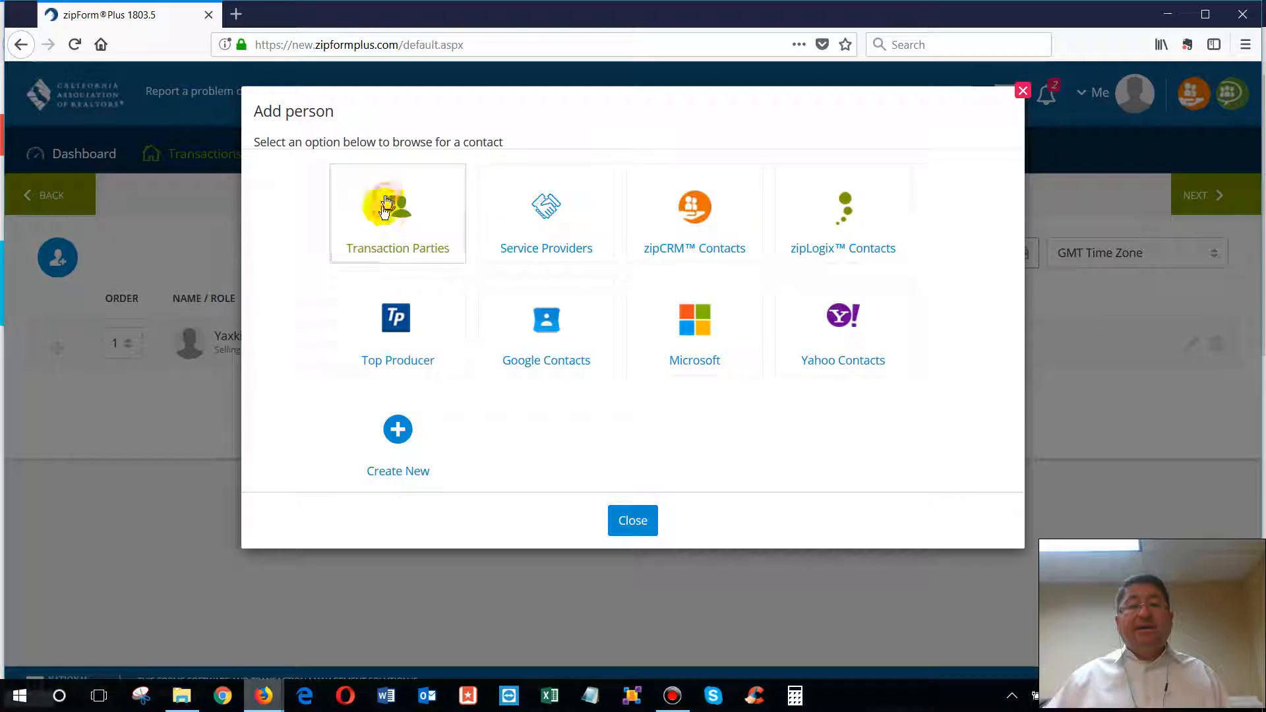
left_click(385, 208)
left_click(265, 245)
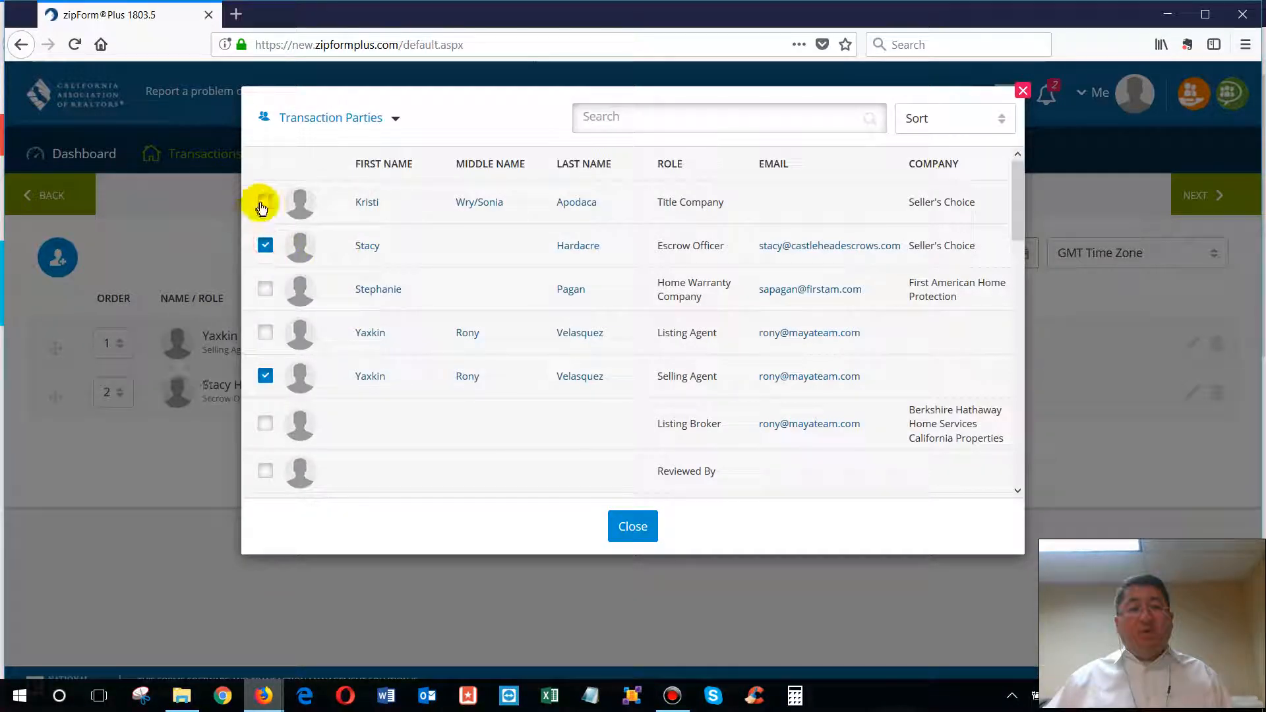
left_click(263, 204)
left_click(265, 293)
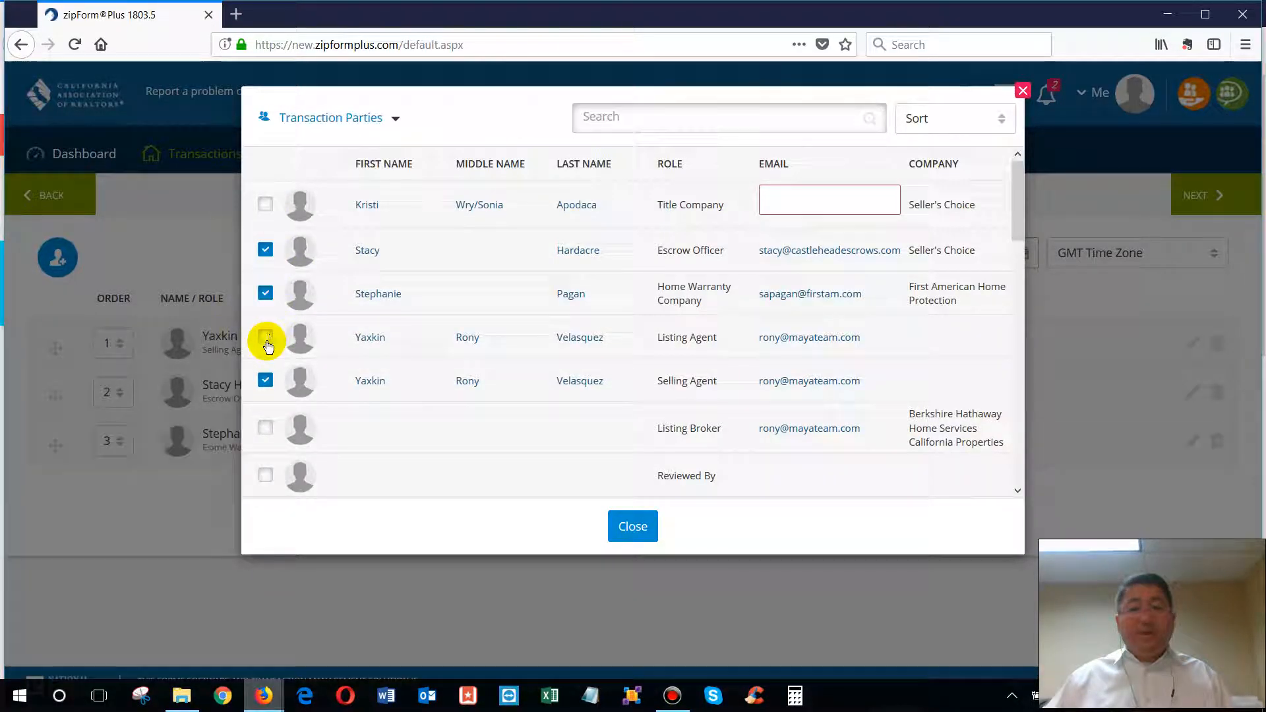
left_click(265, 336)
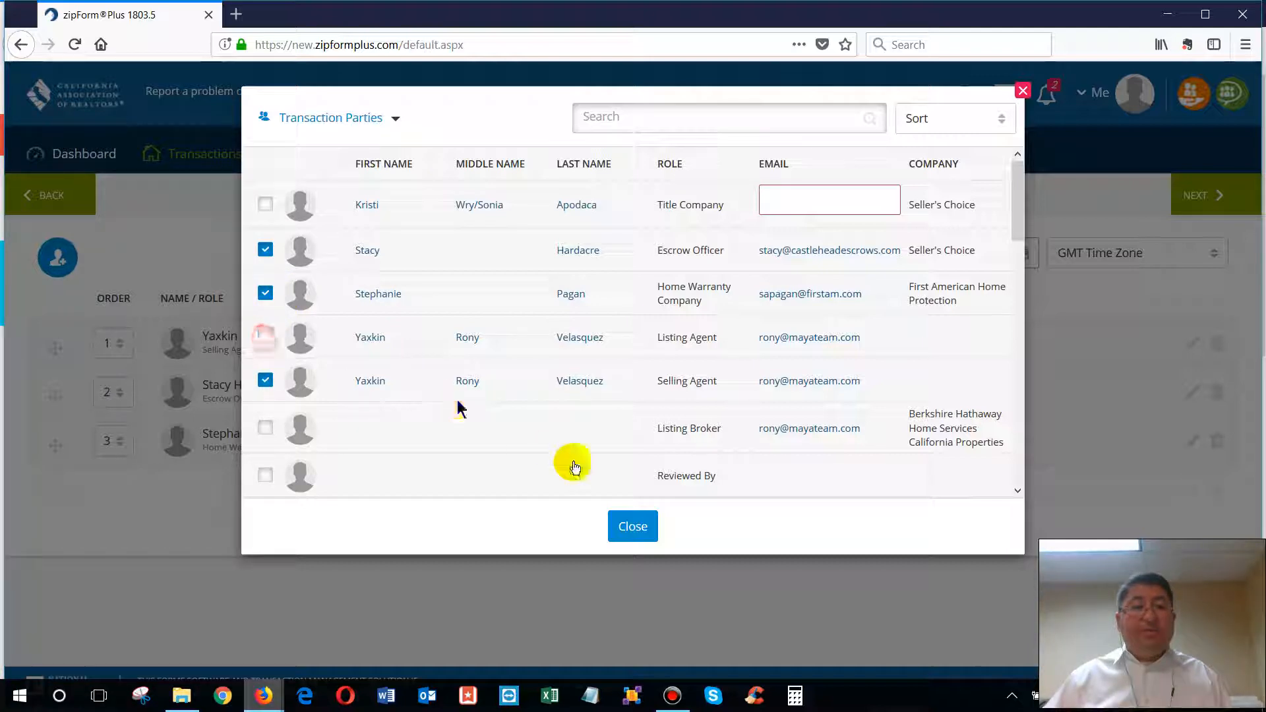
left_click(632, 526)
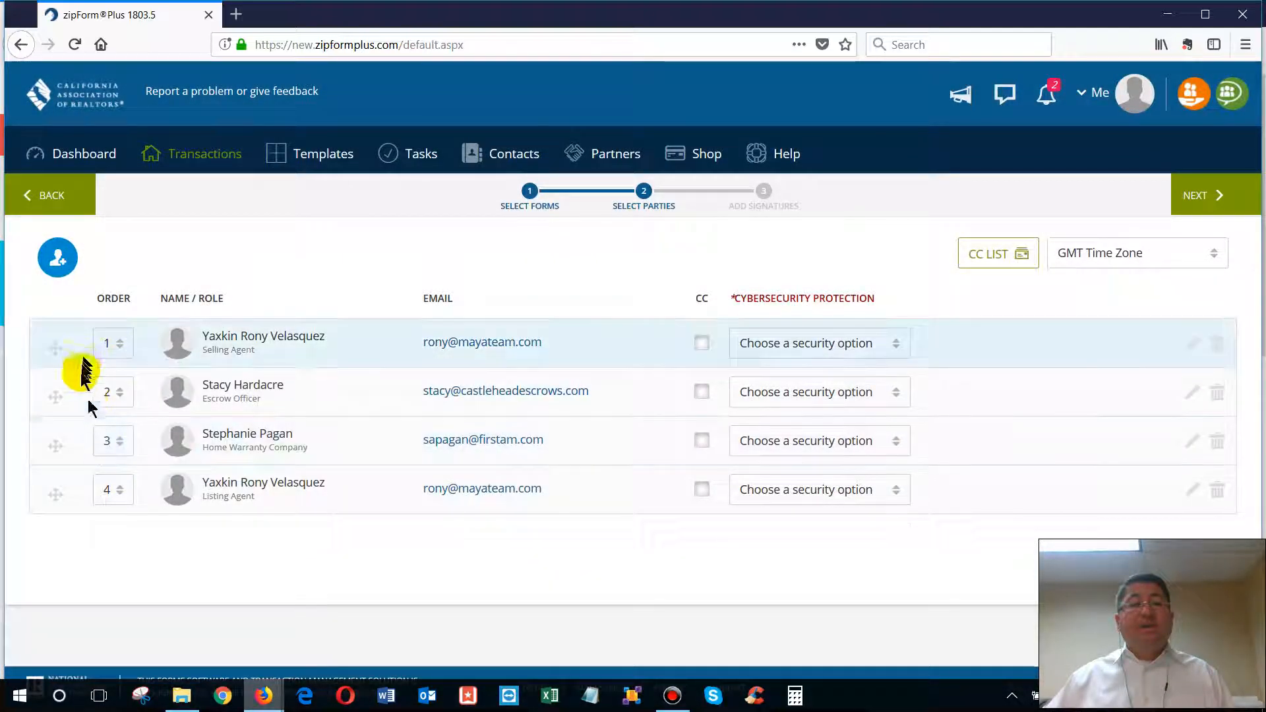
- Rearrange the signers as Escrow Officer, Selling Agent, Listing Agent and Home Warranty Company, and set every signer's order to 1
left_click_drag(51, 500, 60, 359)
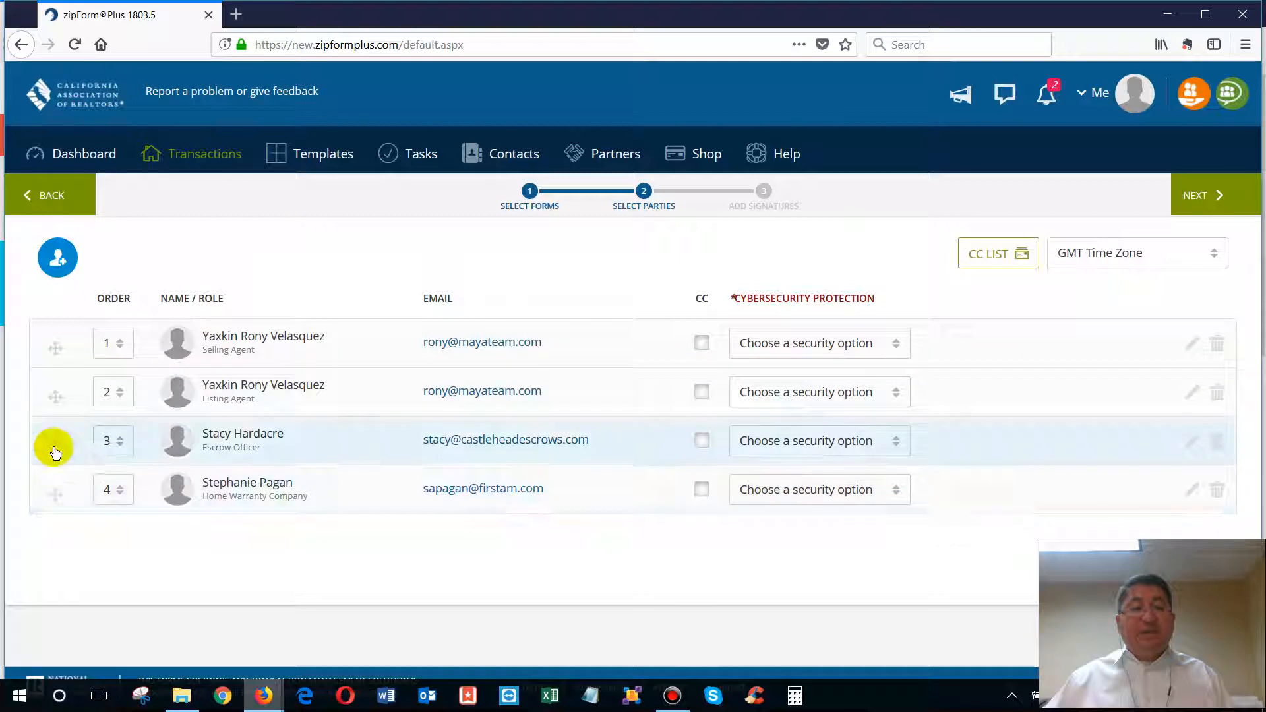
left_click_drag(55, 452, 64, 358)
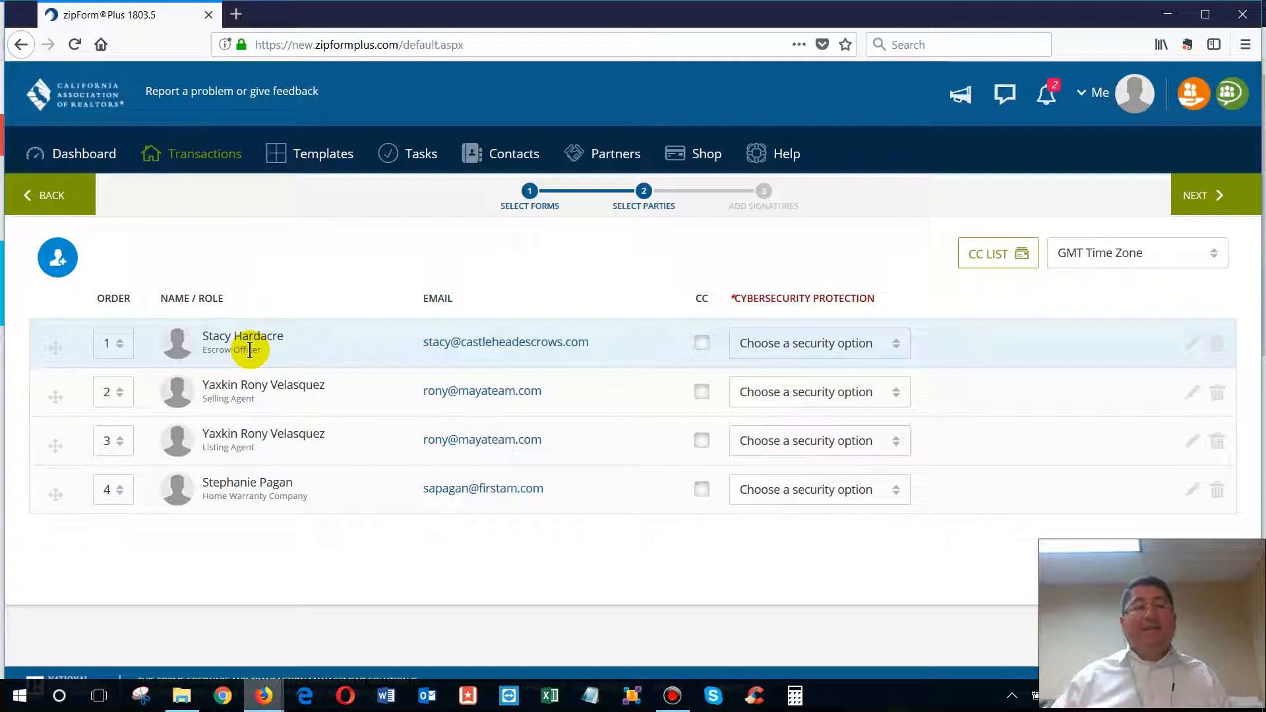
left_click(121, 395)
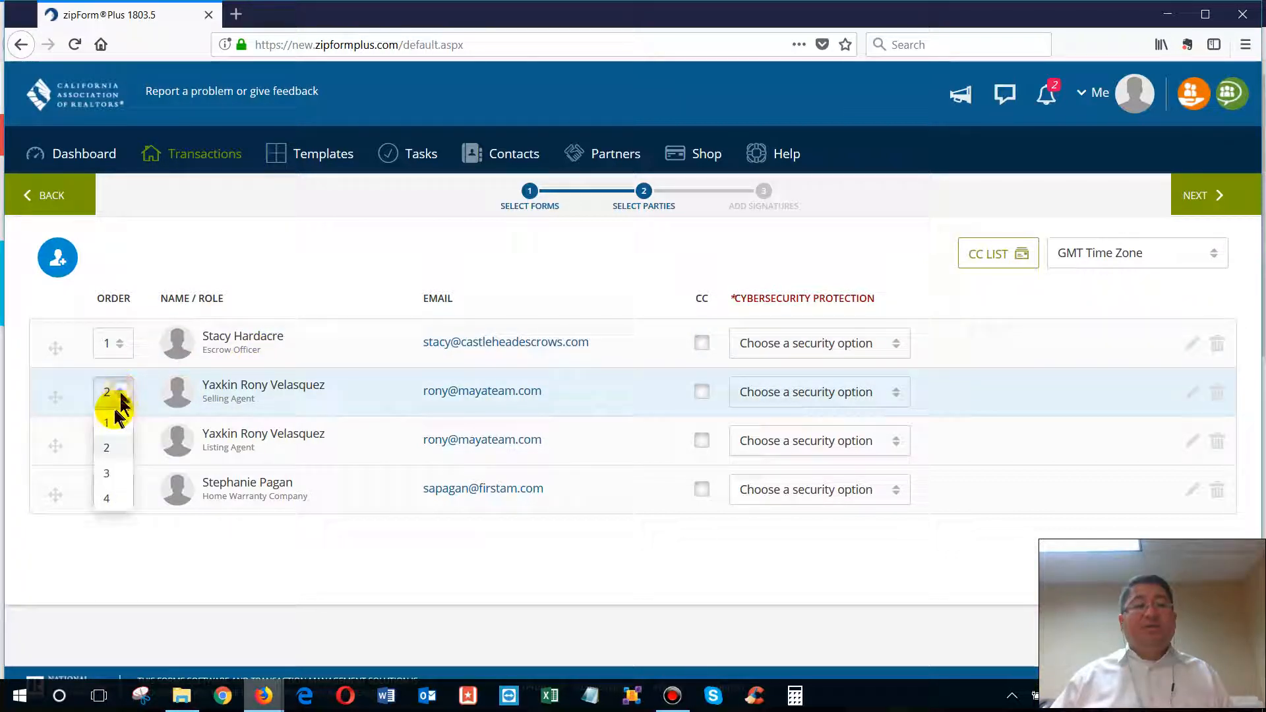
left_click(115, 425)
left_click(112, 440)
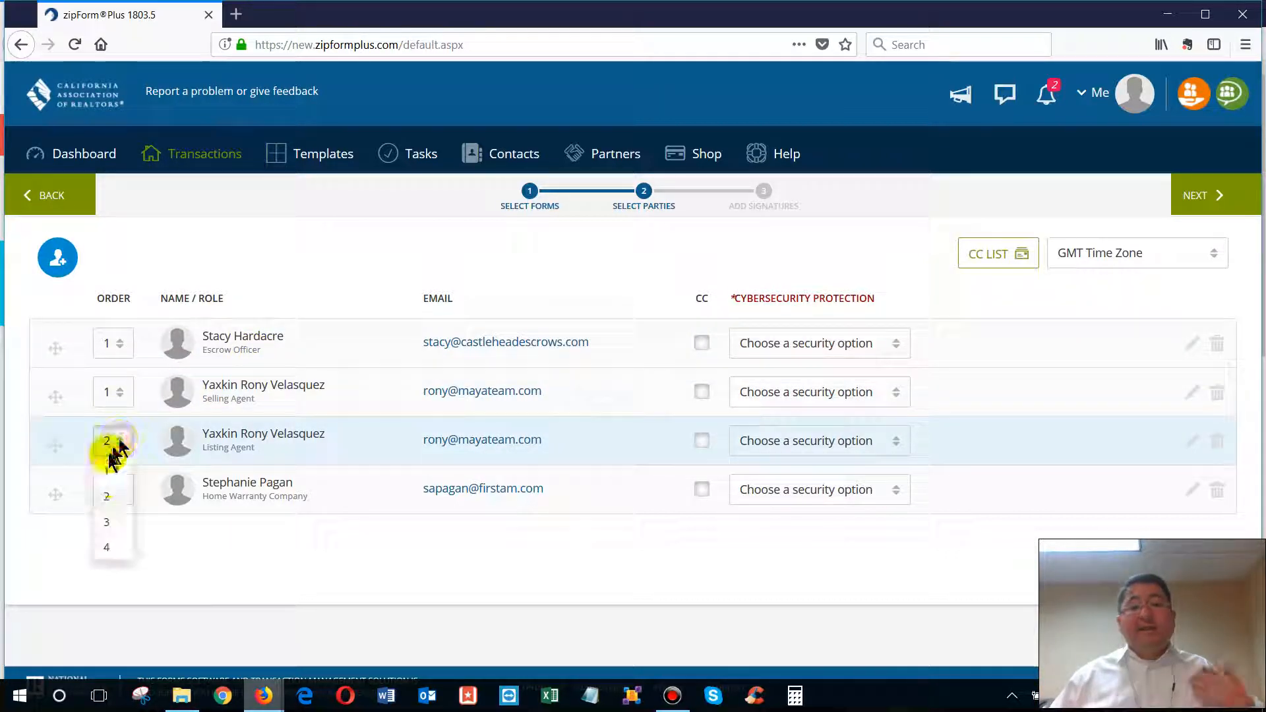
left_click(105, 480)
left_click(111, 489)
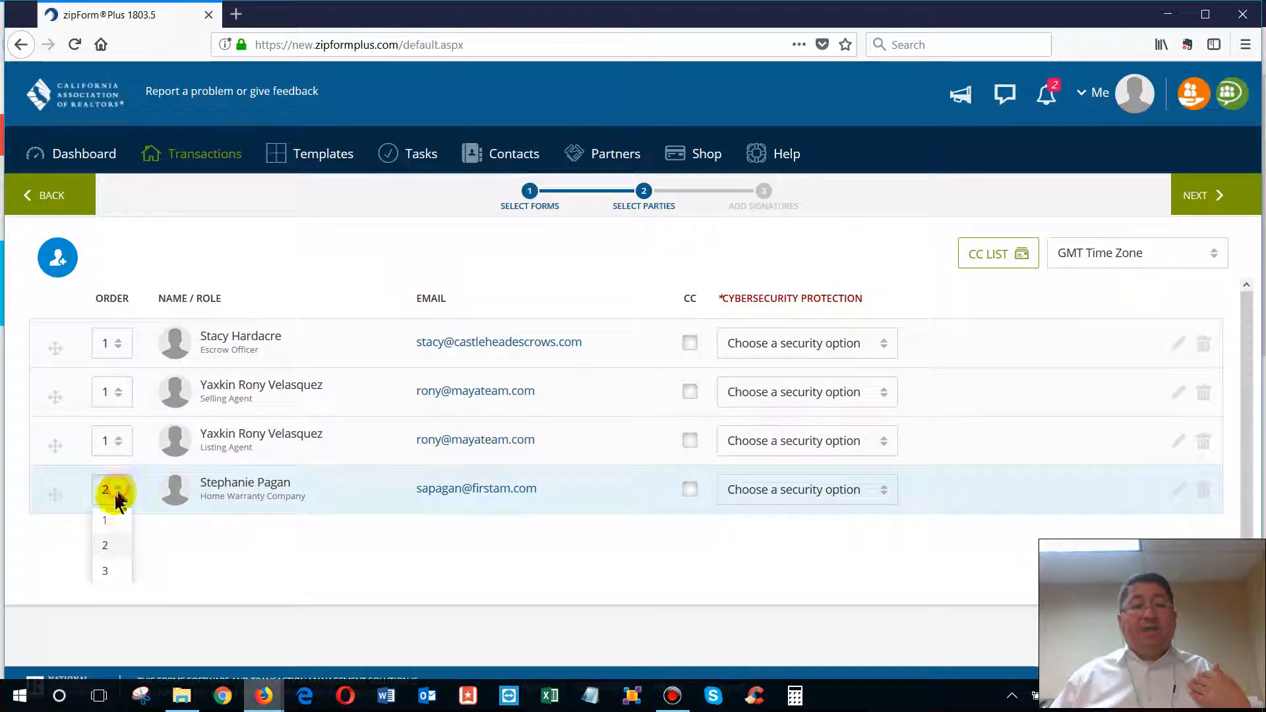
left_click(105, 521)
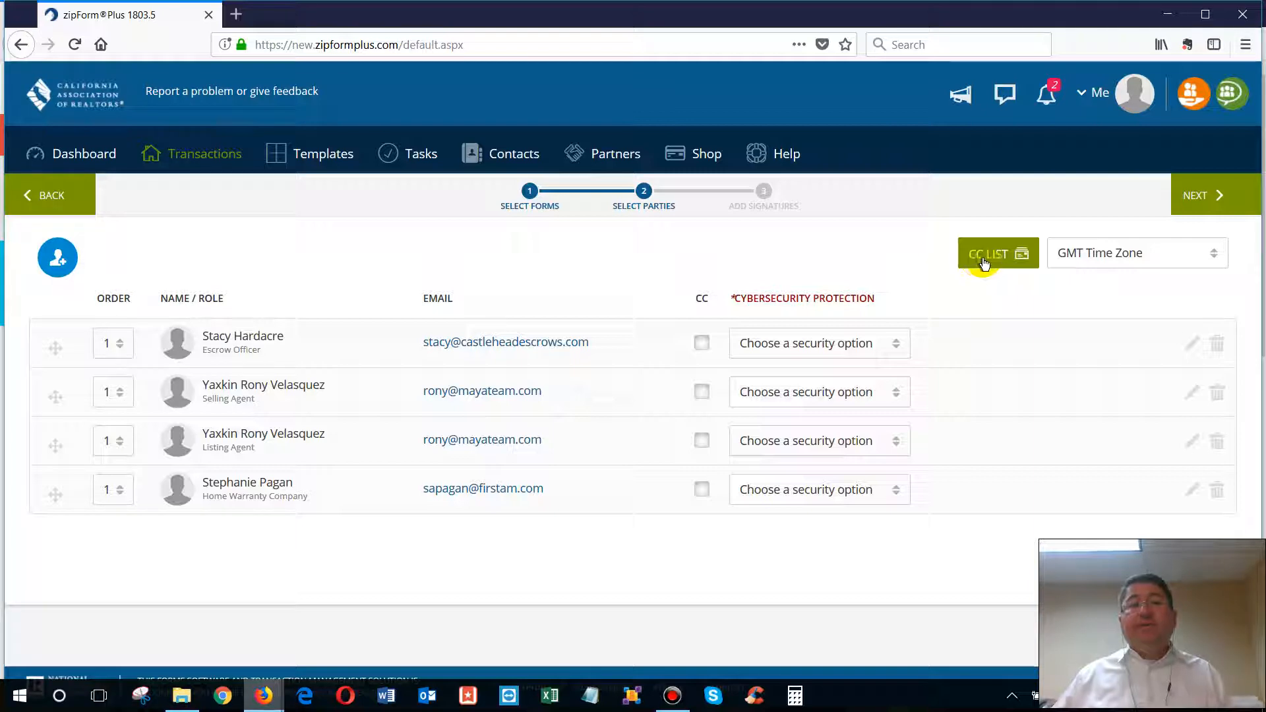
- View the packet's Carbon Copy List, including the field for additional recipients, and close it without saving
left_click(985, 263)
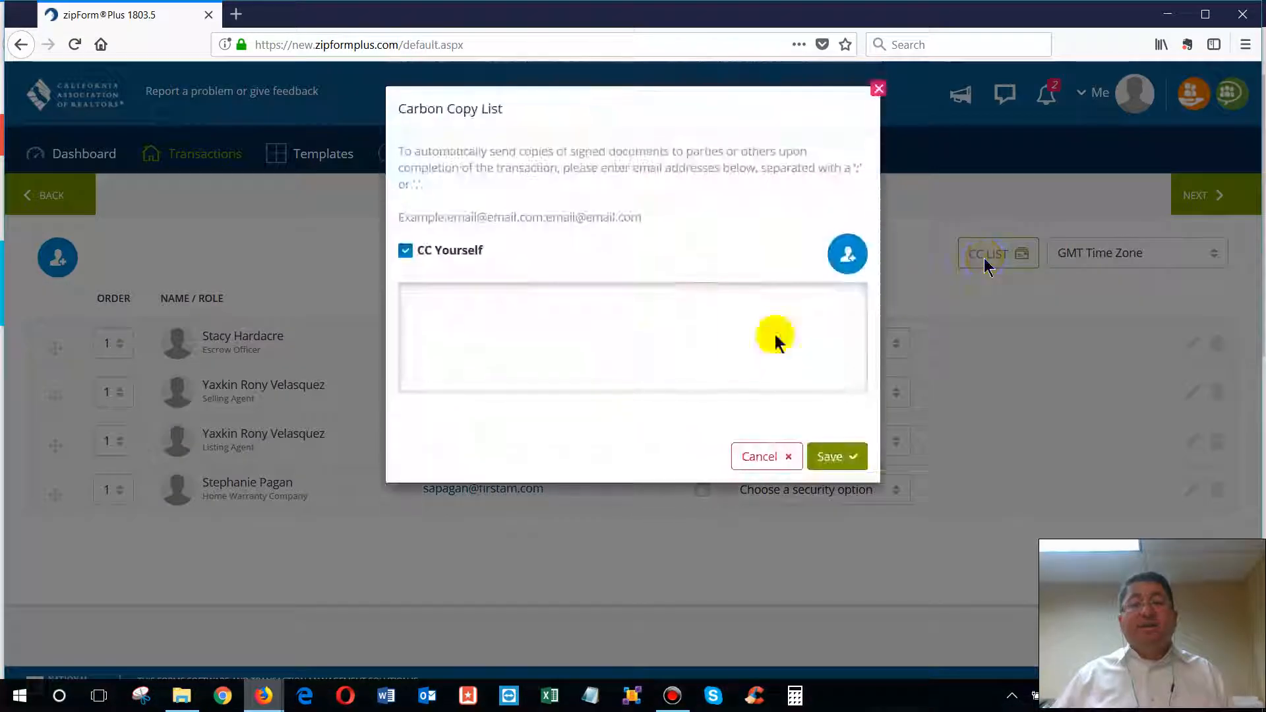
left_click(577, 352)
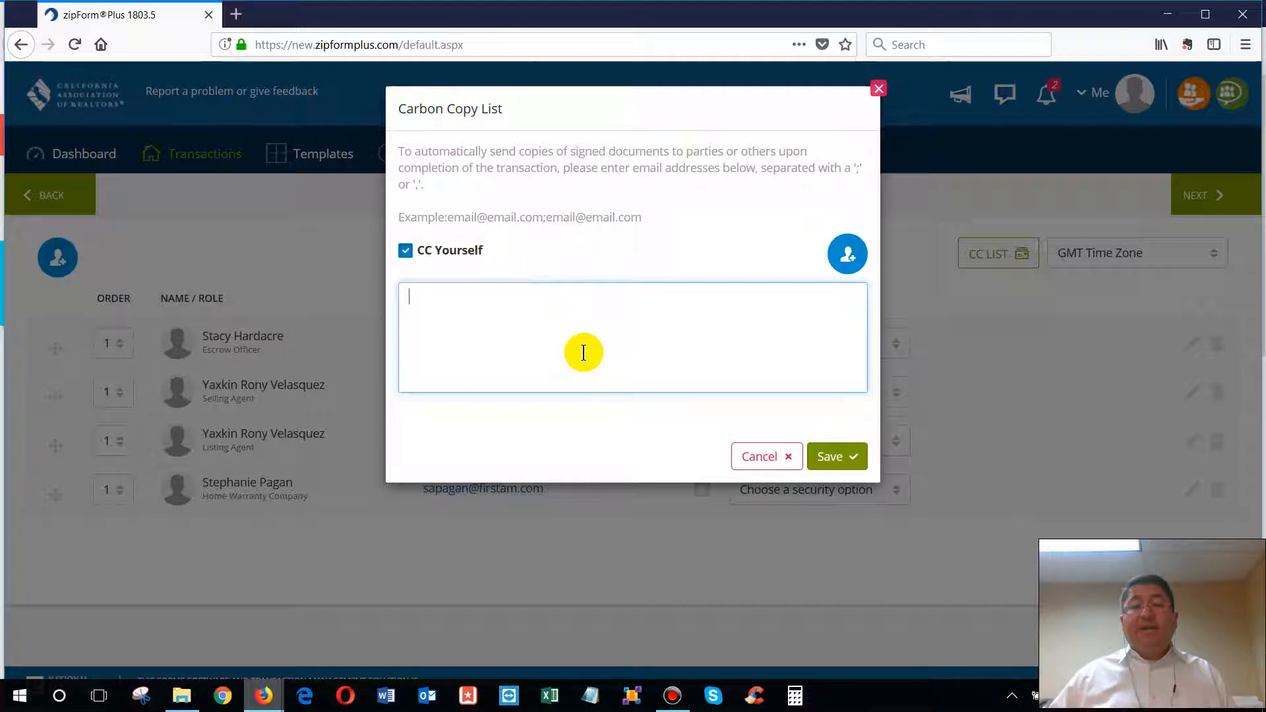
left_click(757, 457)
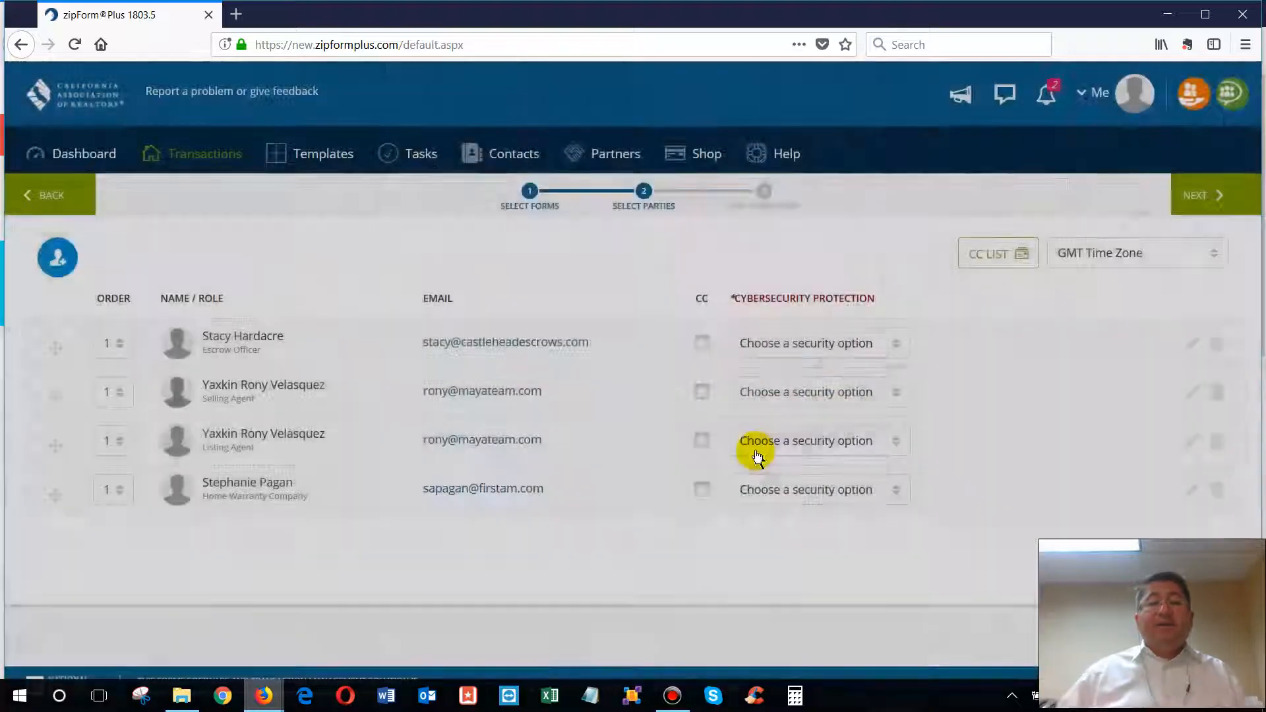
- Continue to adding signatures, declining Cybersecurity Protection, and review the signature fields placed on the purchase agreement packet
left_click(1212, 196)
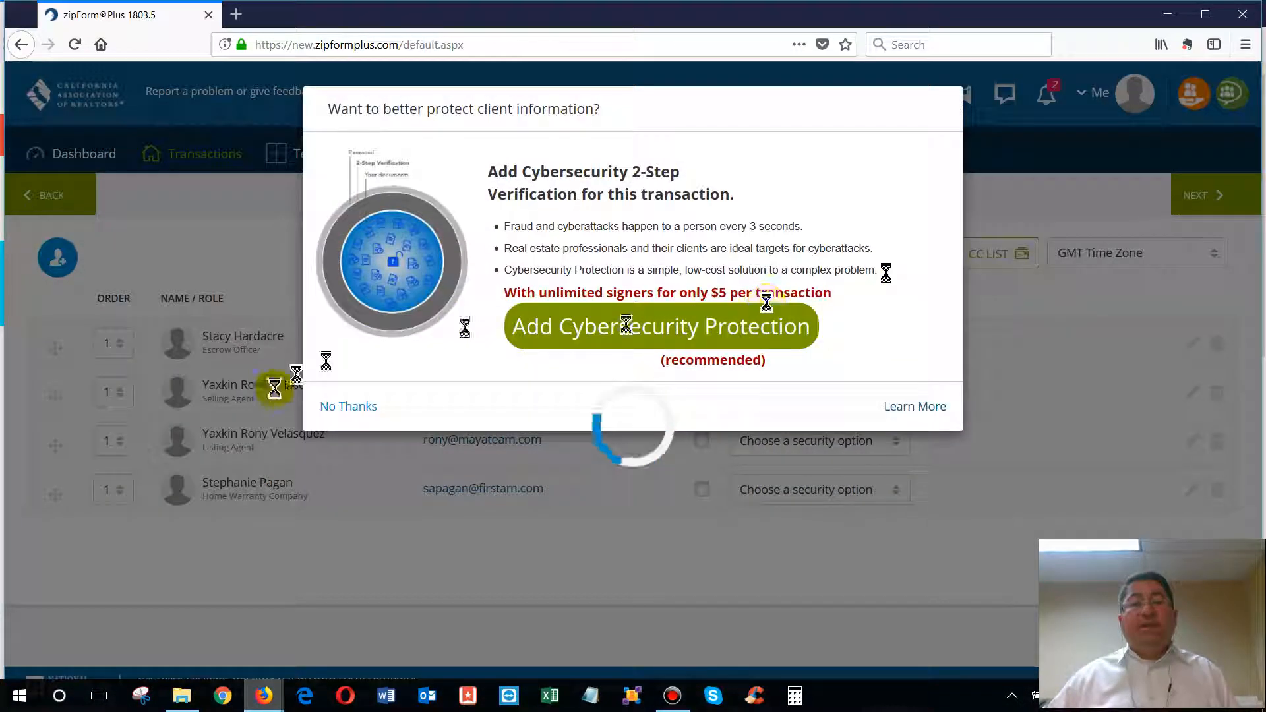
left_click(350, 407)
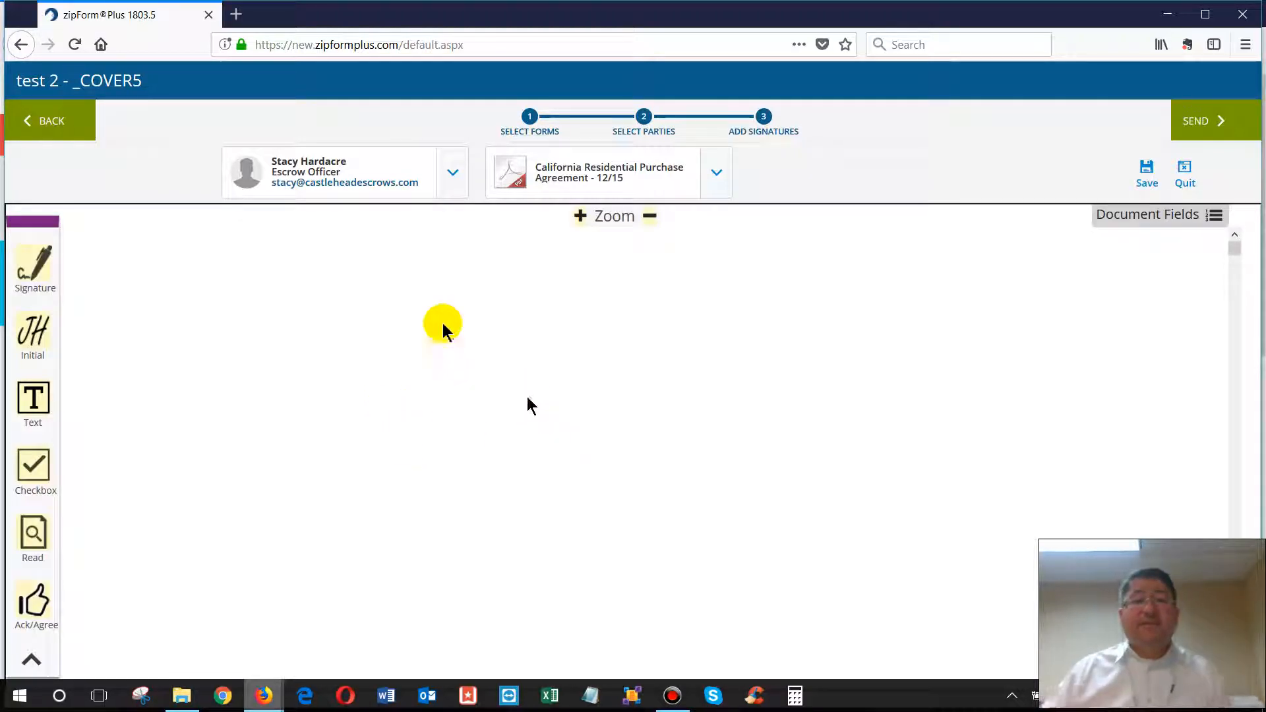
scroll(484, 415, "down", 15)
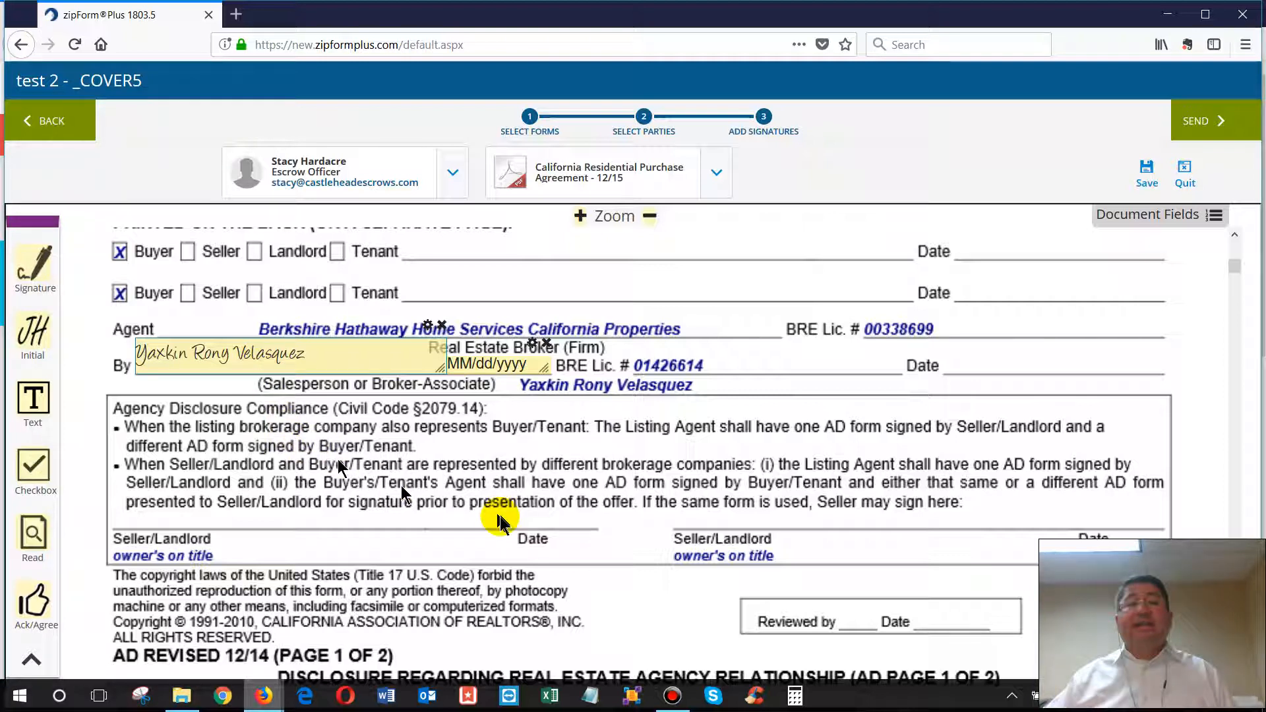
- Quit the signature editor without saving the changes to the packet
left_click(1192, 130)
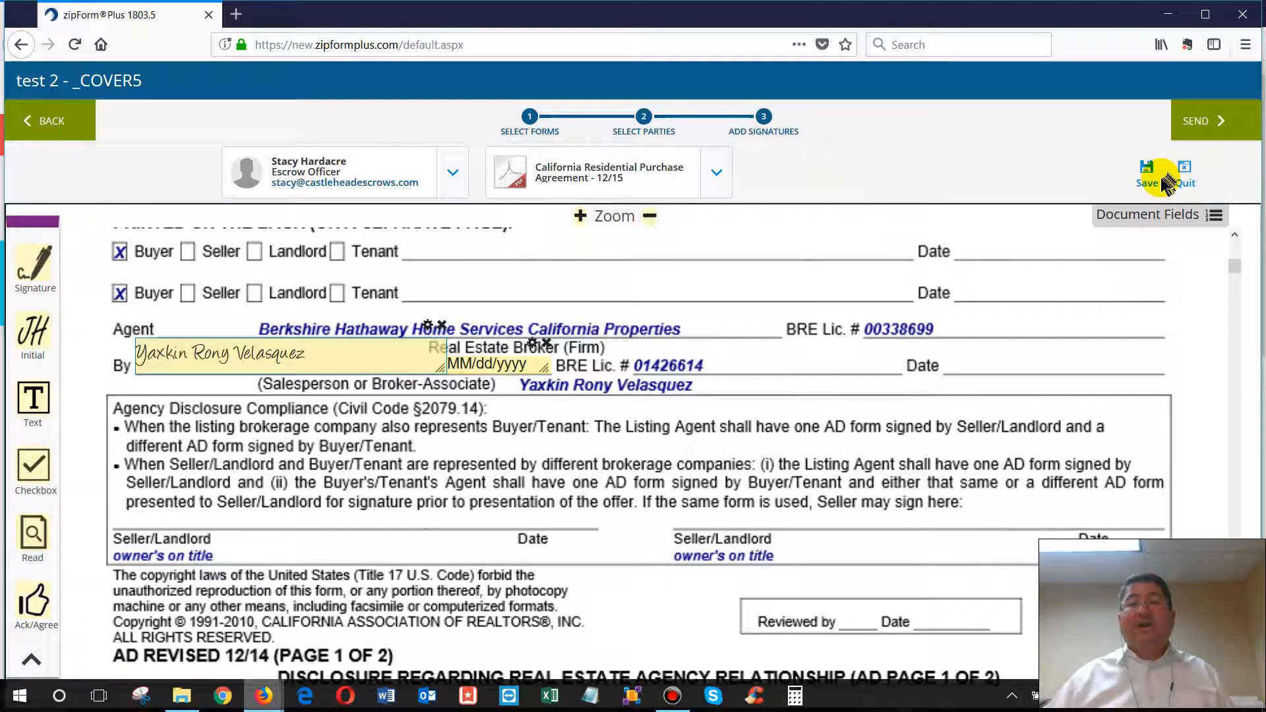
left_click(1180, 185)
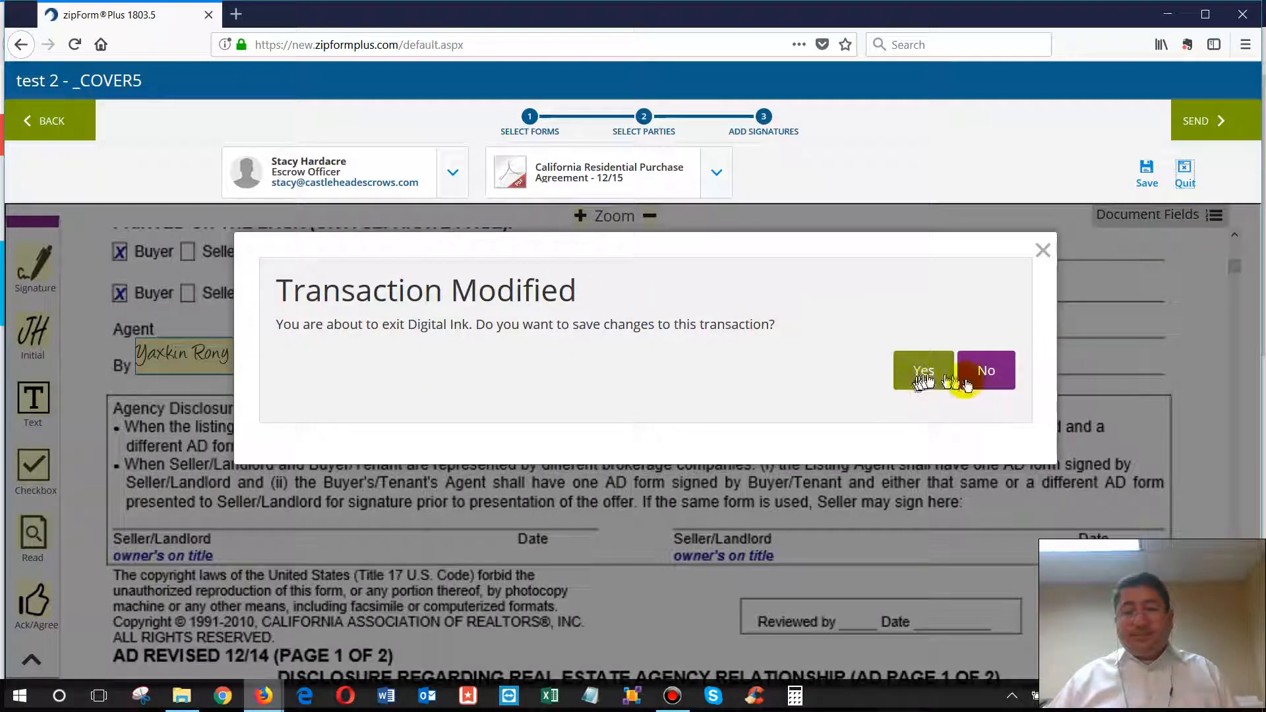
left_click(987, 387)
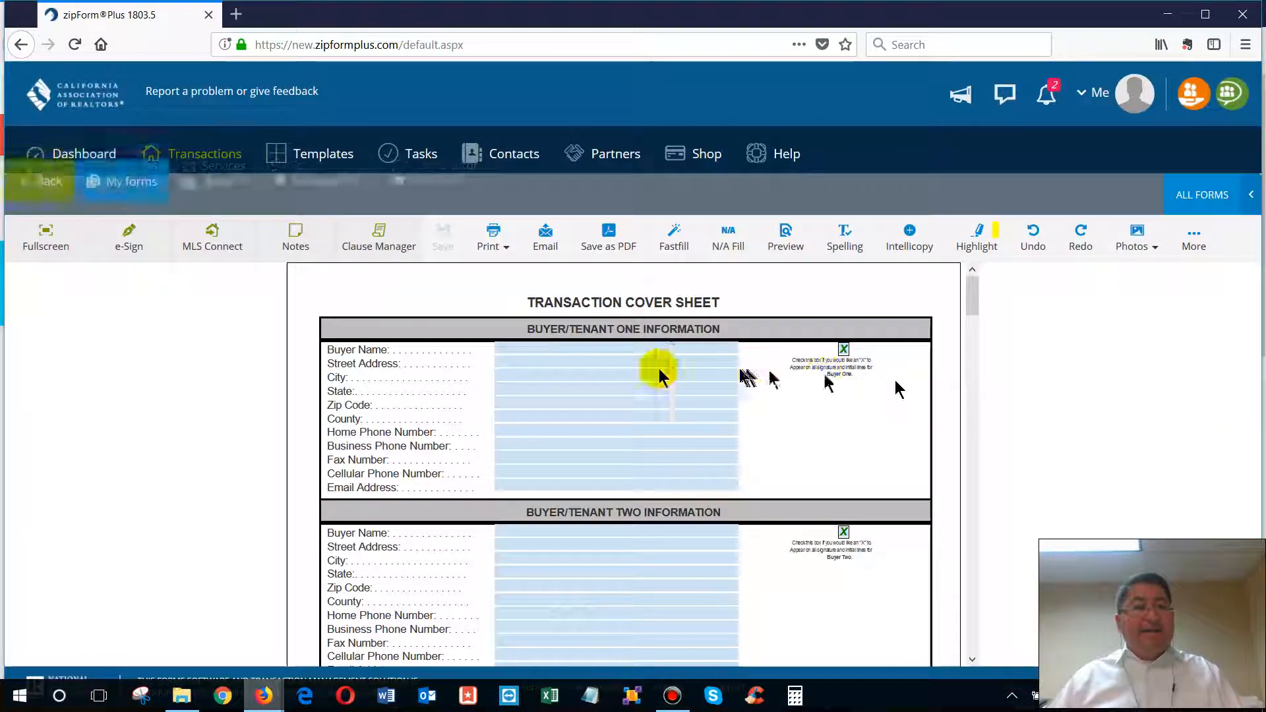
- Look over the Transaction Cover Sheet and the transaction's forms list, and return to the test 2 documents
scroll(353, 336, "down", 3)
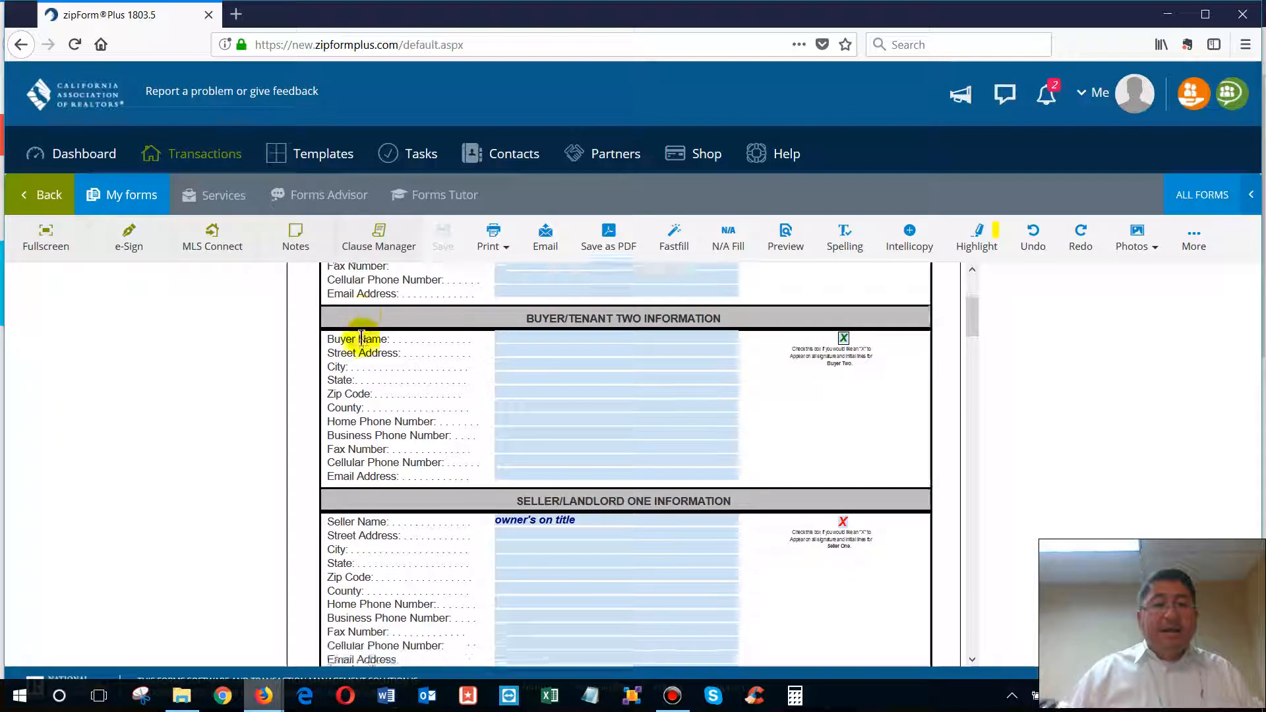
scroll(367, 342, "up", 3)
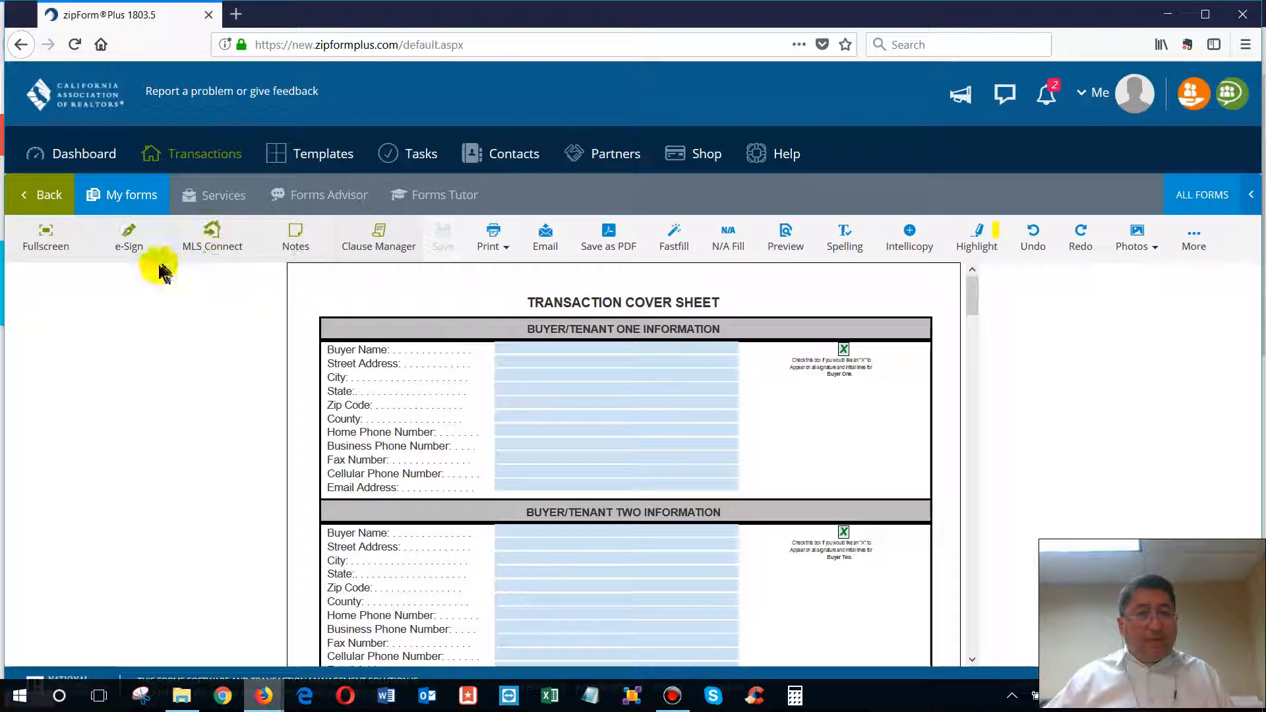
left_click(124, 193)
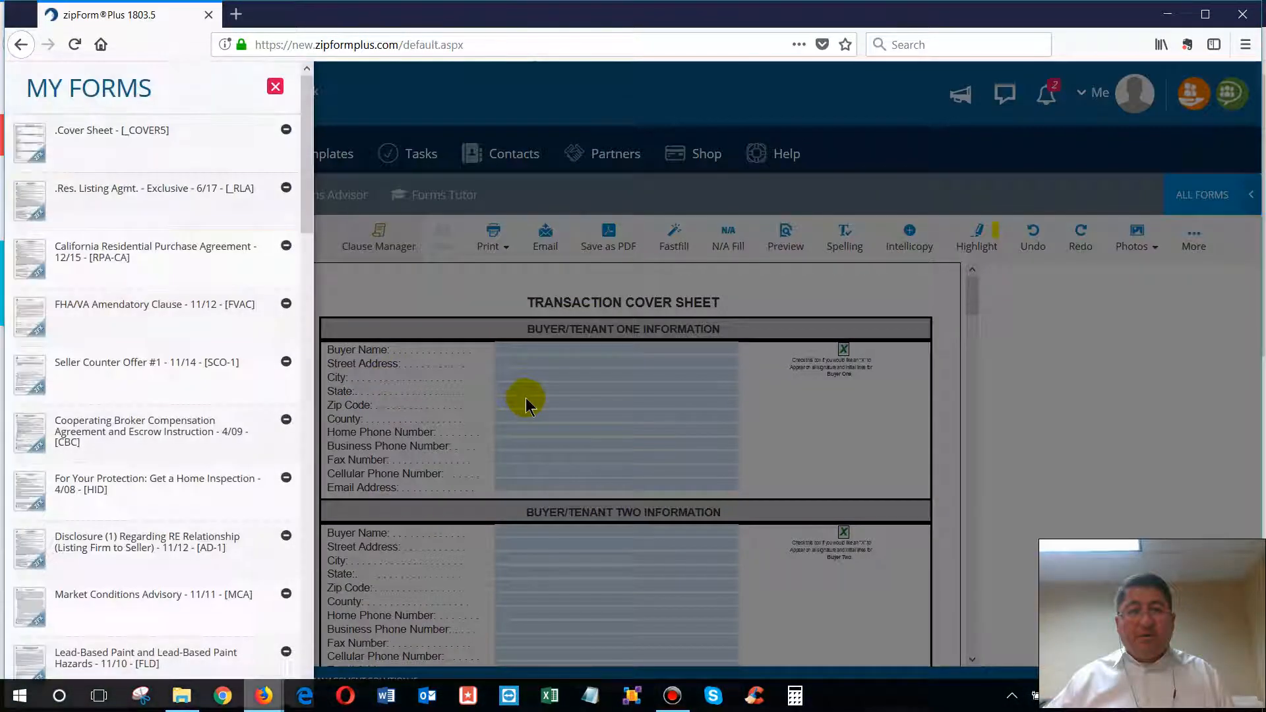
left_click(554, 406)
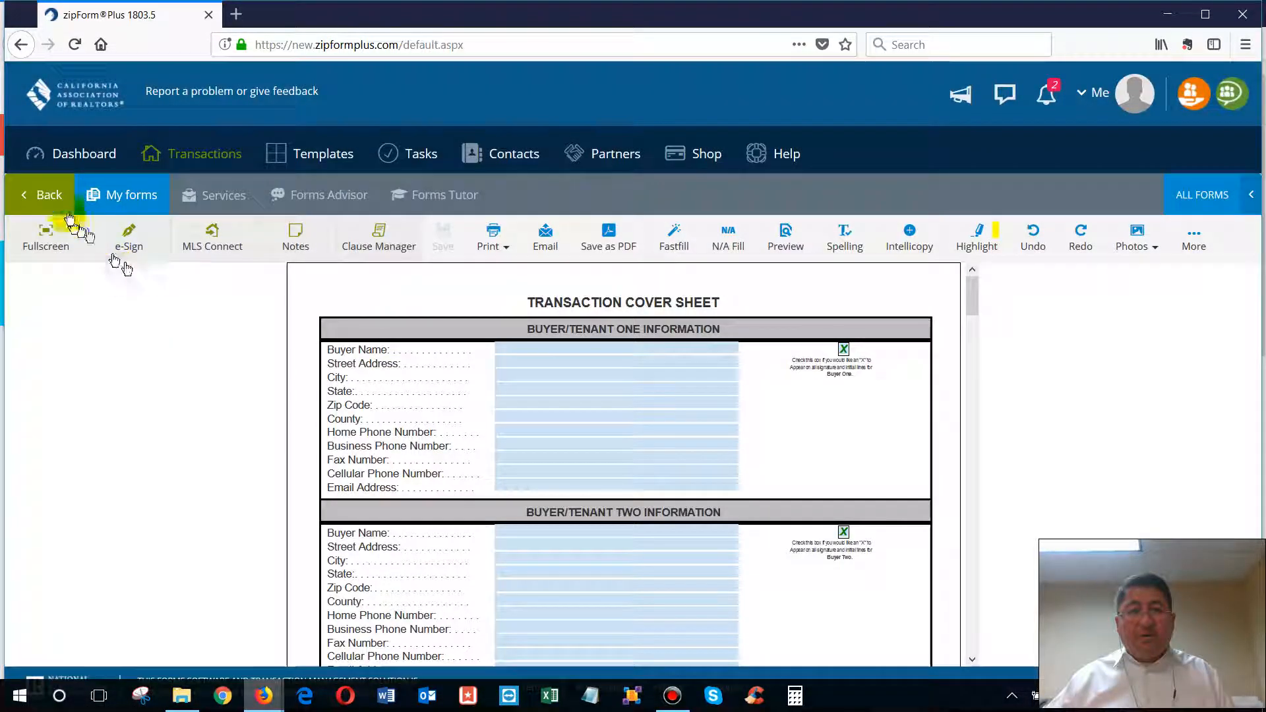
left_click(41, 193)
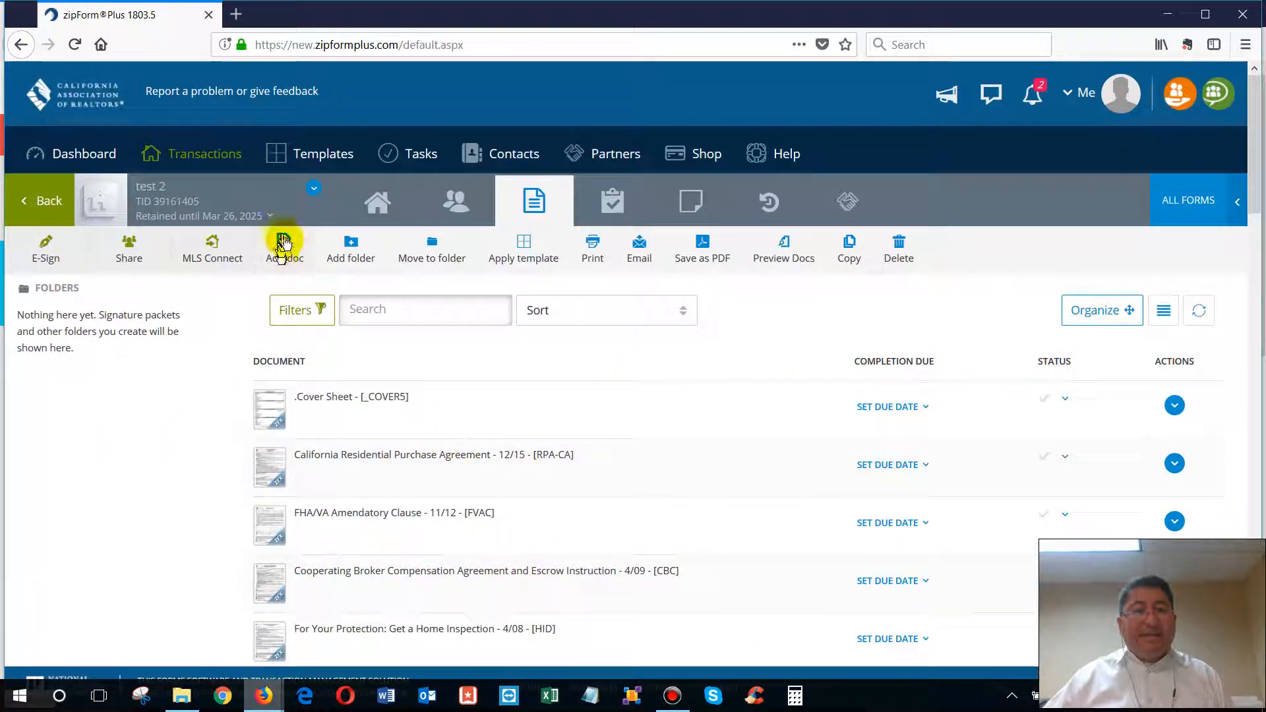
- Add the UCES Credit Info Brochure PDF from the computer's Desktop as a document, keeping its suggested display name
left_click(284, 250)
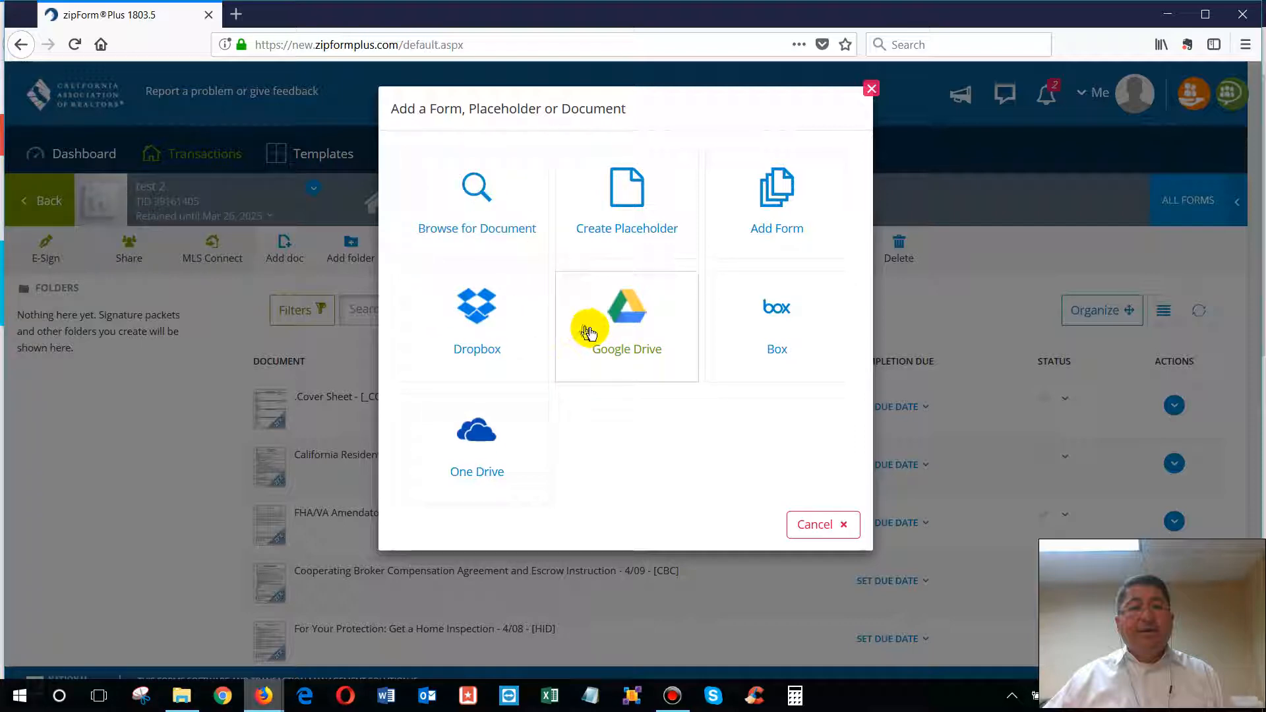
left_click(485, 197)
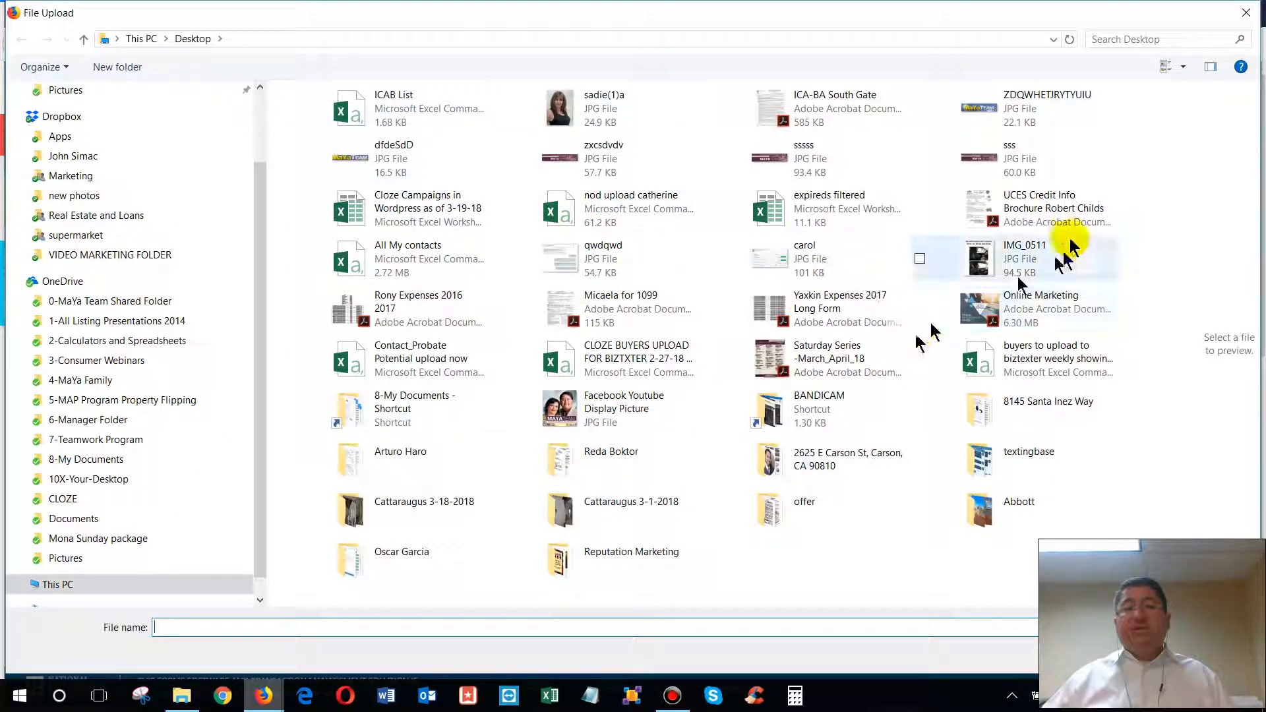
left_click(1048, 224)
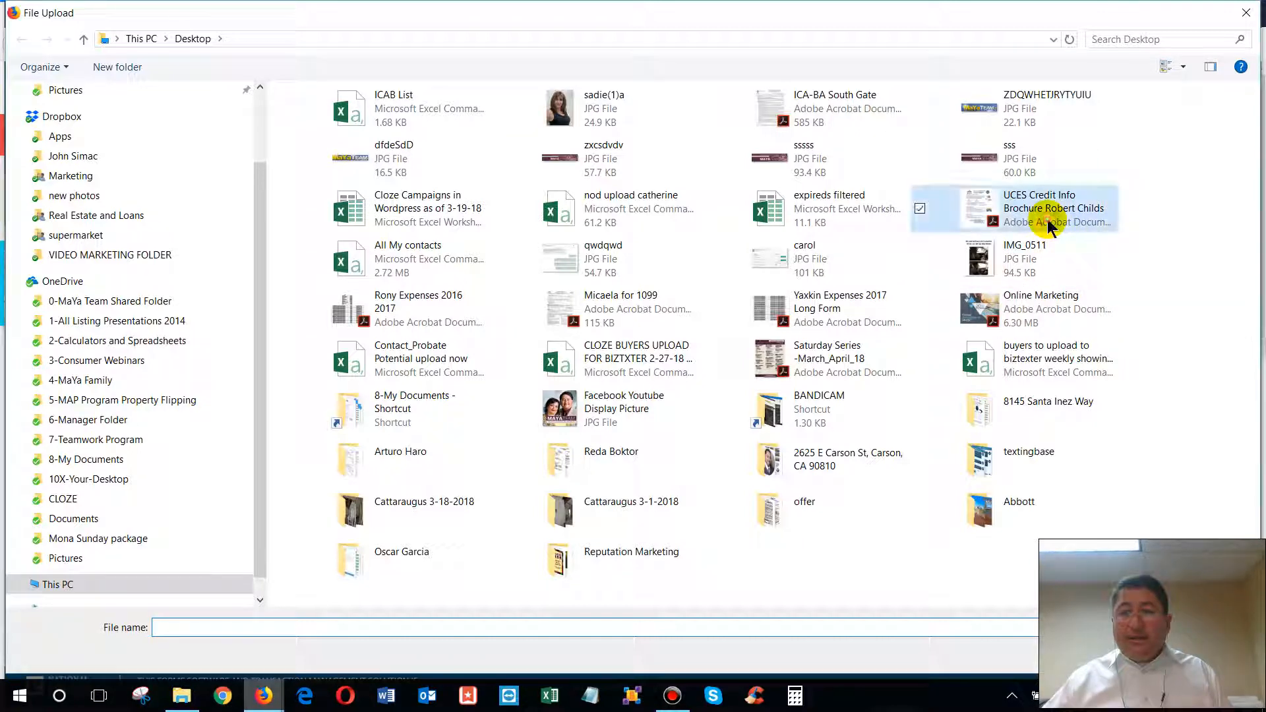
double_click(1050, 225)
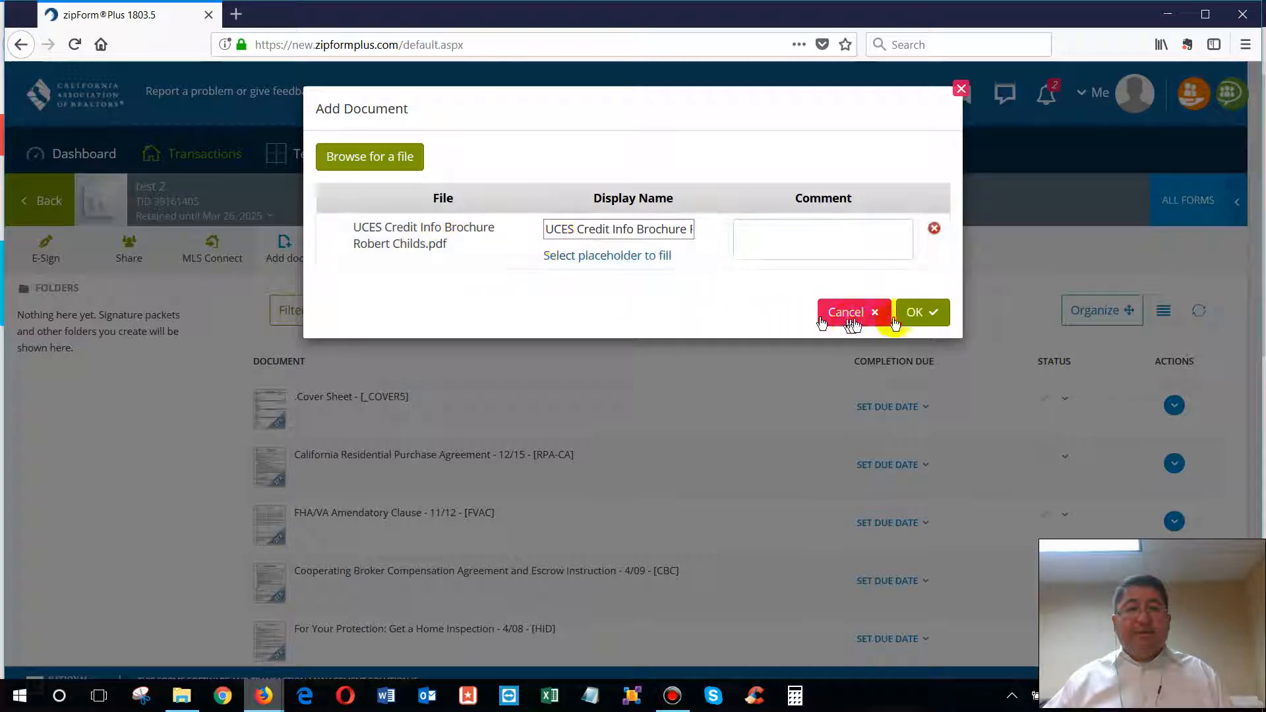
left_click(936, 319)
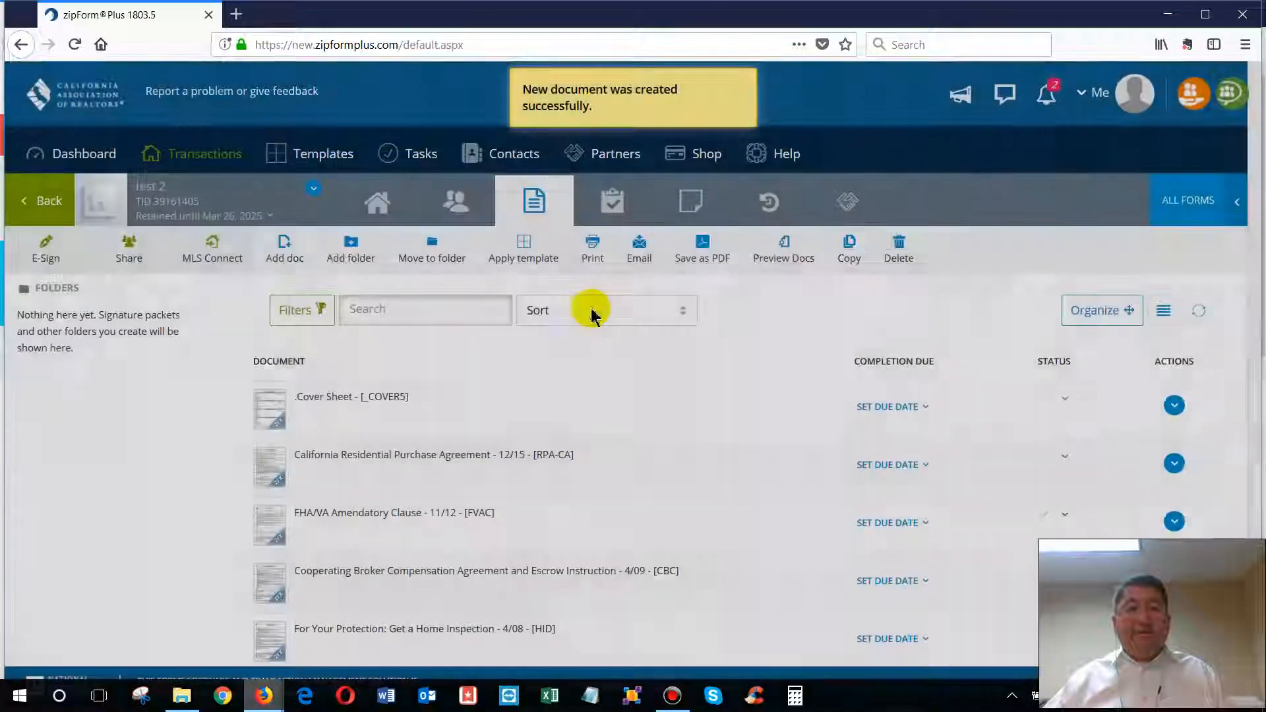
- Check the test 2 document list for the added credit info brochure
scroll(567, 432, "down", 20)
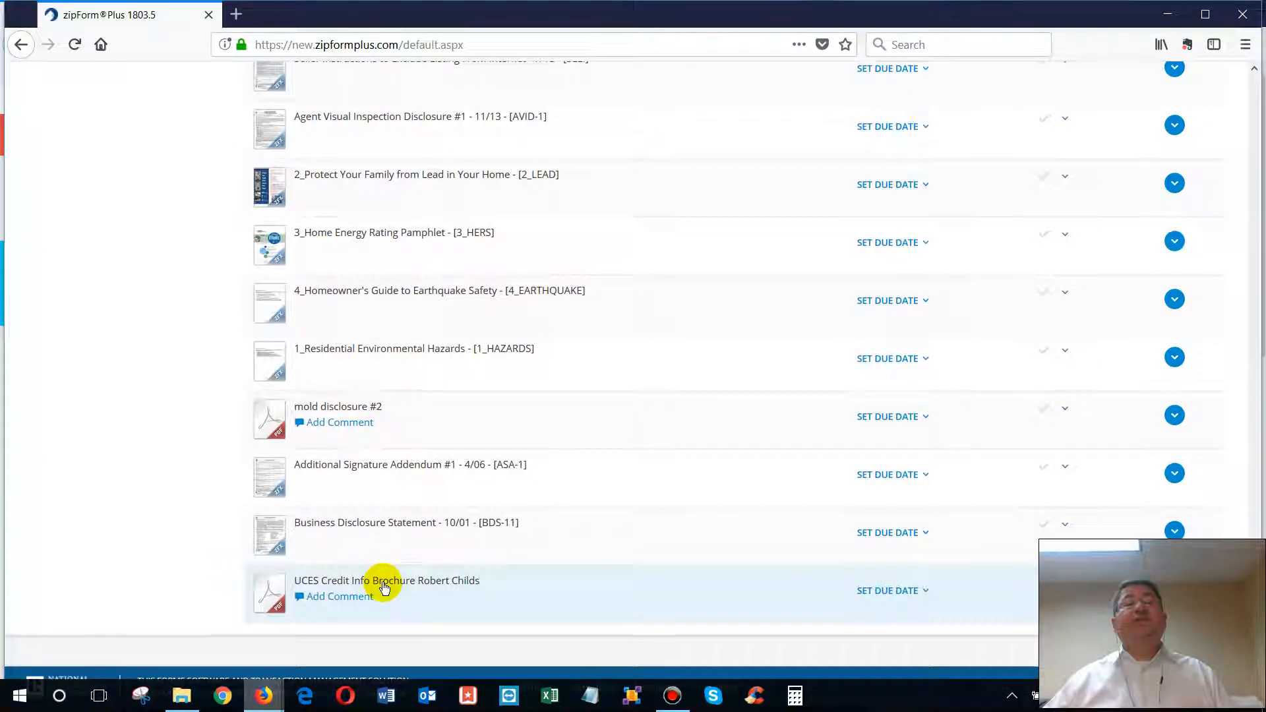
scroll(384, 587, "up", 15)
scroll(385, 586, "up", 10)
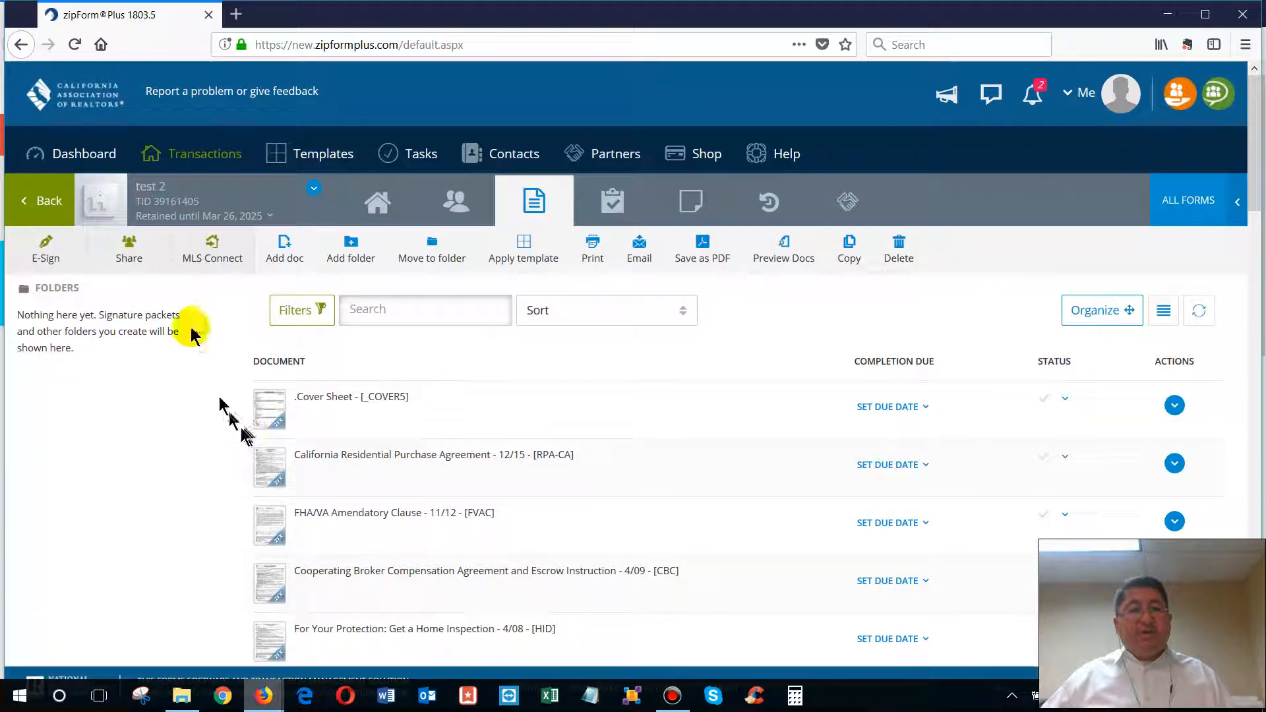
left_click(194, 155)
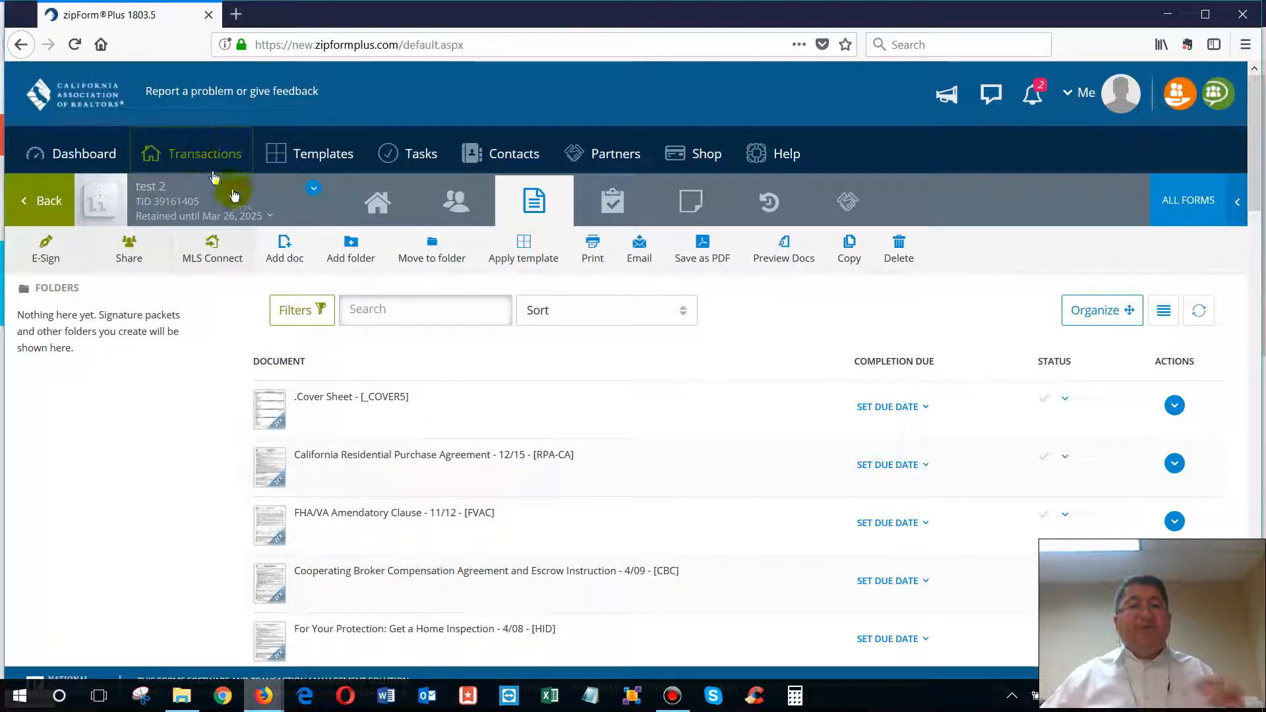